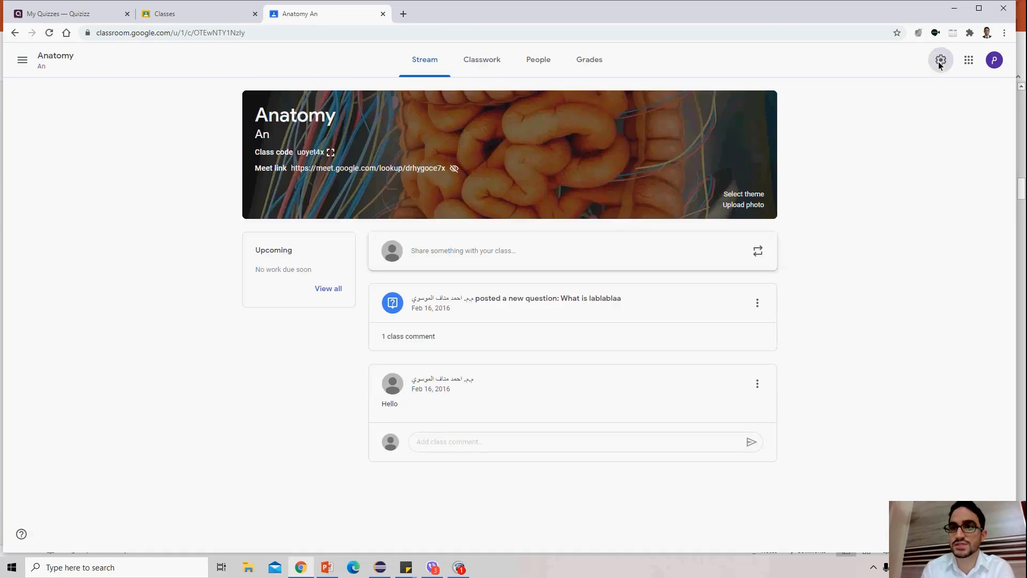
Open the Anatomy class settings and make the class's Meet link visible to students.
click(940, 61)
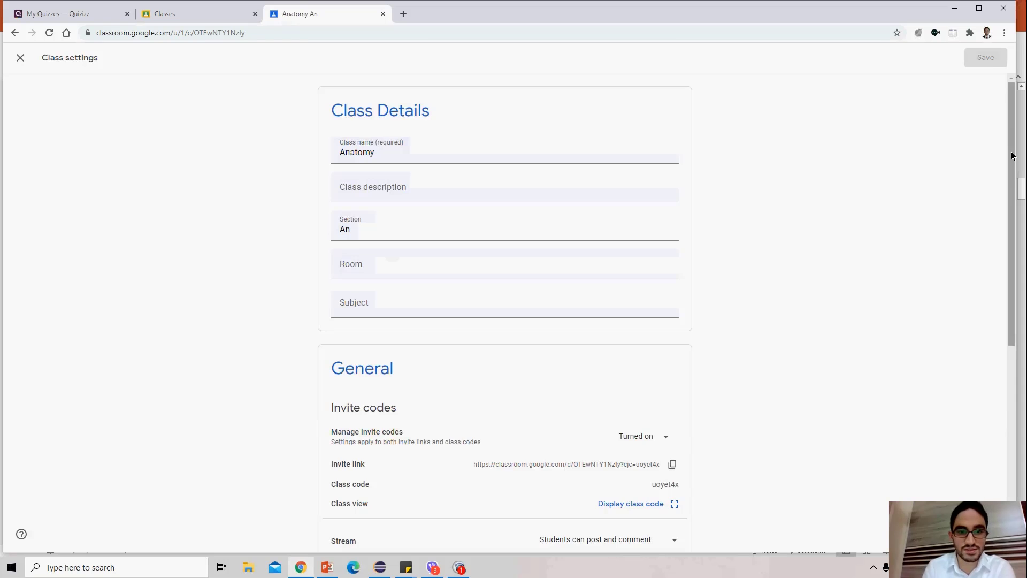
drag(1012, 156, 1011, 247)
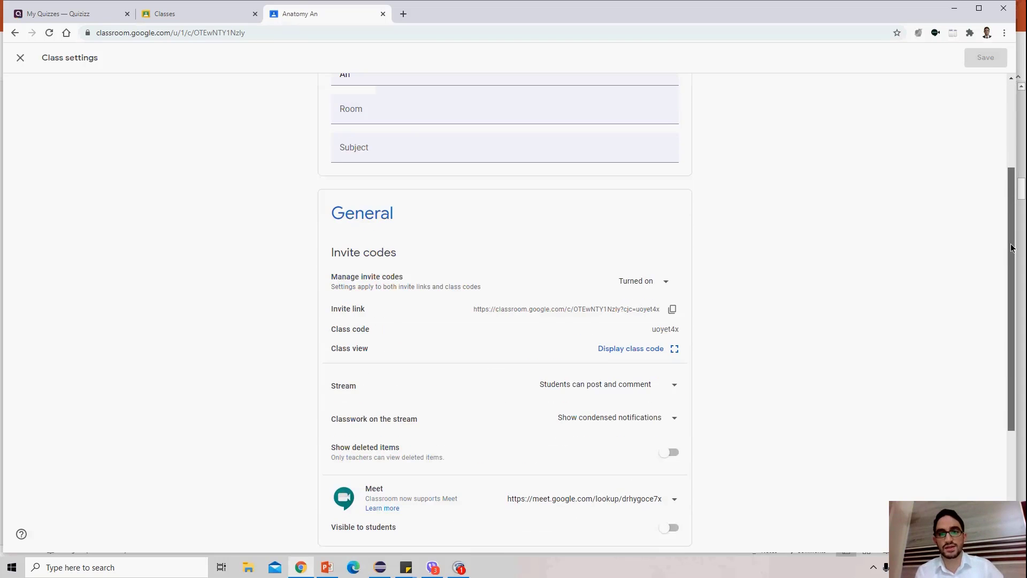
scroll(1012, 247, down, 1)
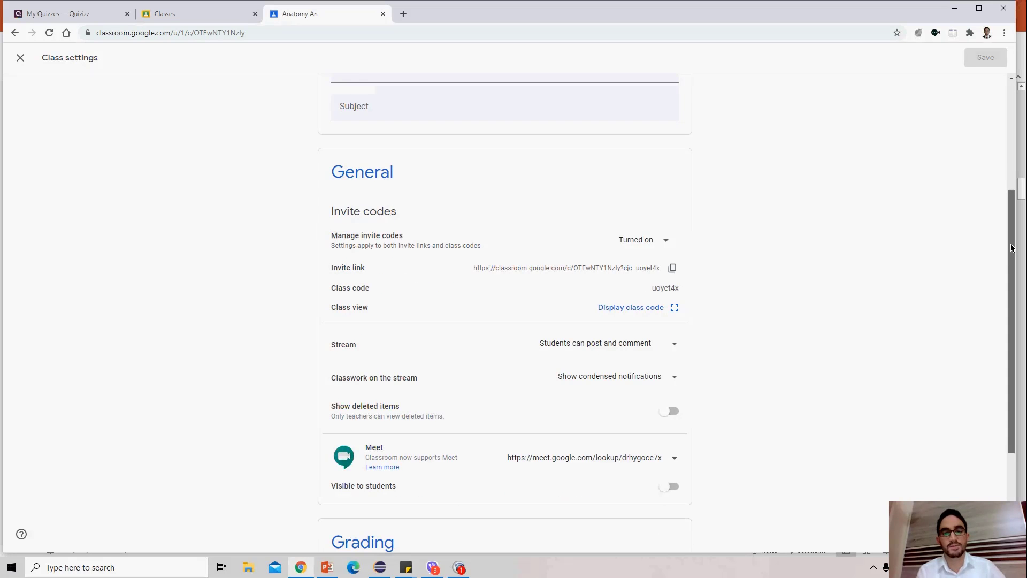
scroll(1012, 247, down, 1)
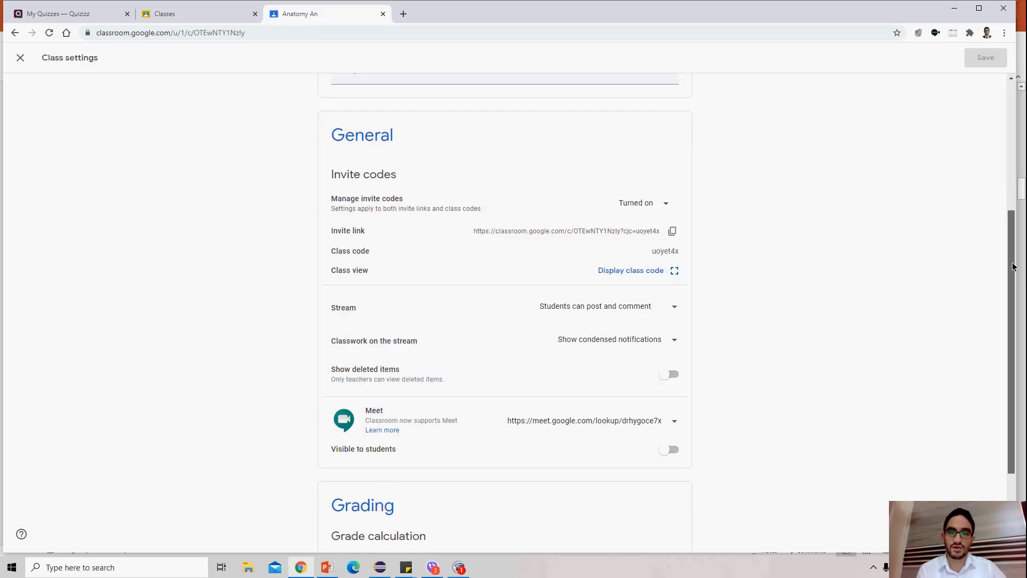
drag(1012, 265, 1016, 294)
scroll(1015, 278, down, 1)
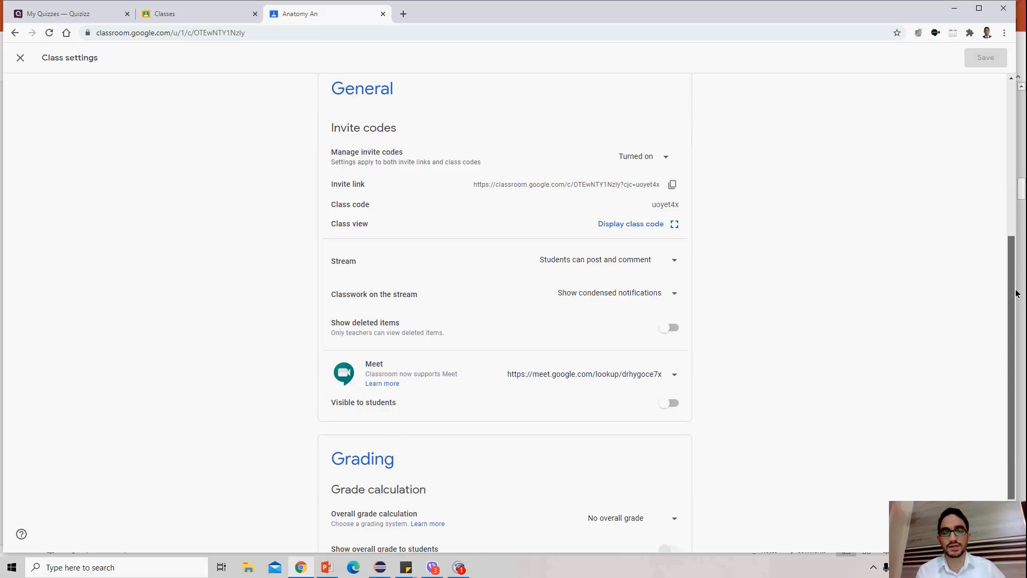
scroll(1016, 293, down, 1)
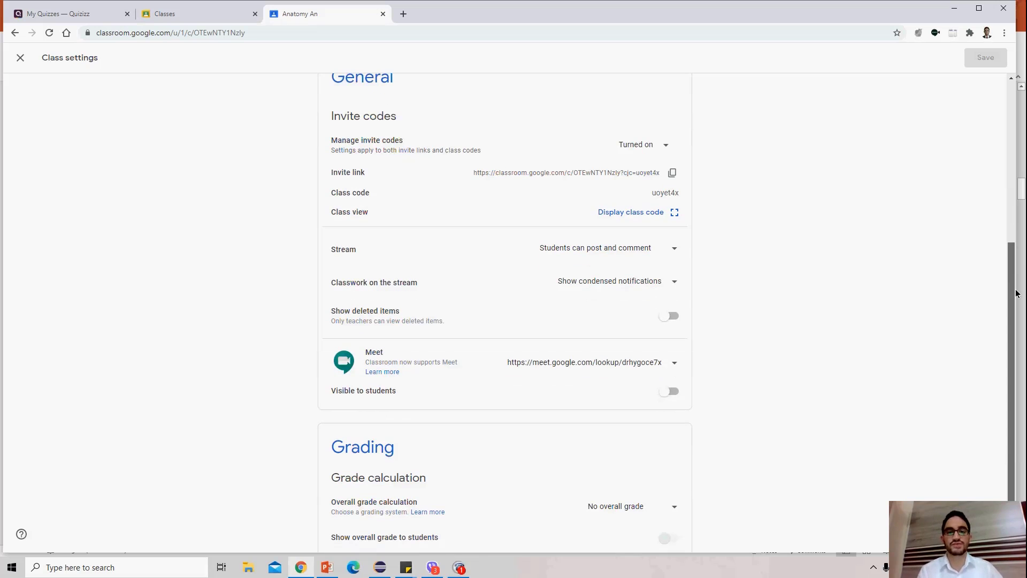
drag(1018, 293, 1018, 301)
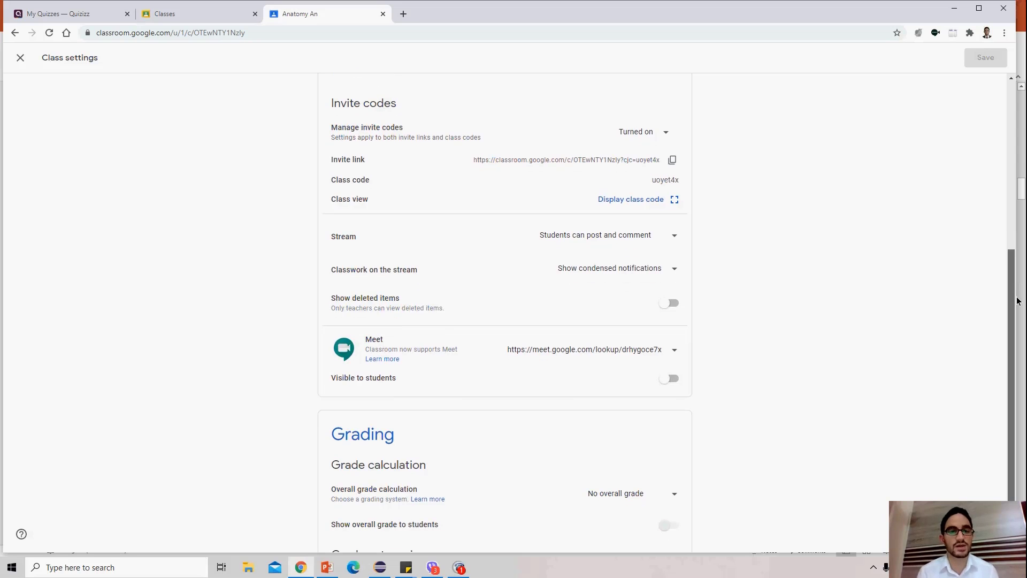
scroll(1018, 301, down, 1)
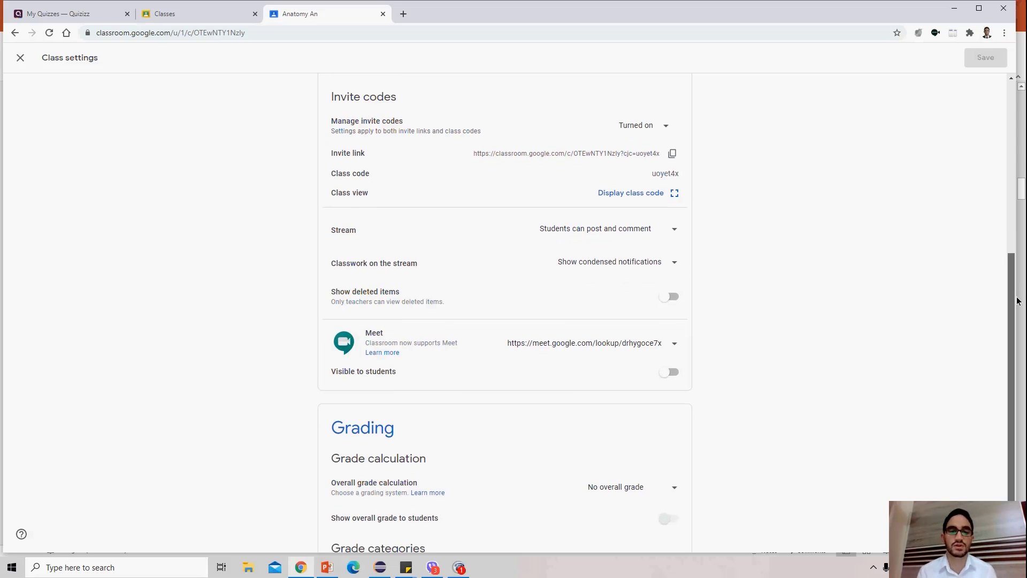
drag(1017, 301, 1018, 306)
click(670, 367)
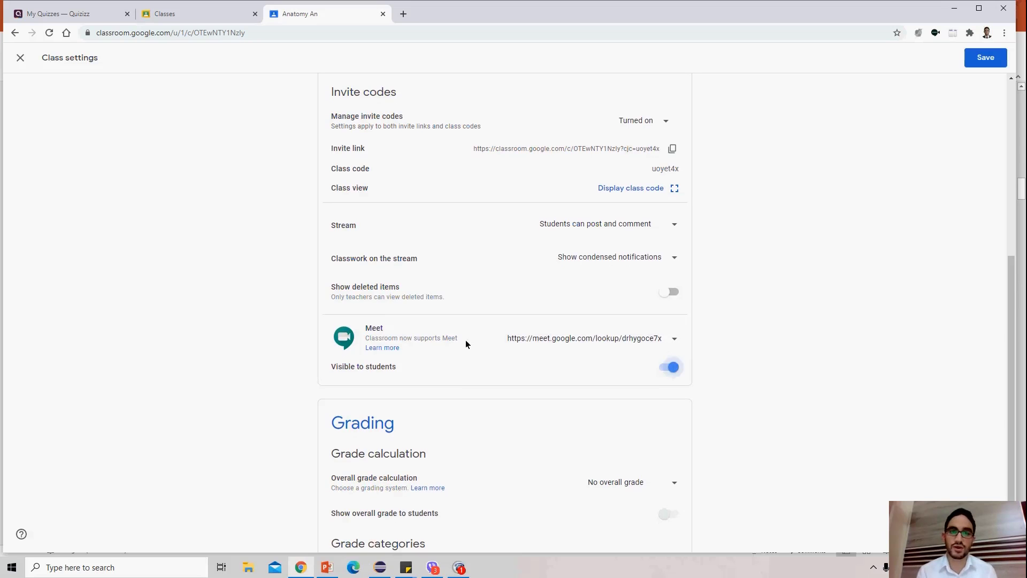
Reset the Anatomy class's Meet link and save the class settings.
click(674, 342)
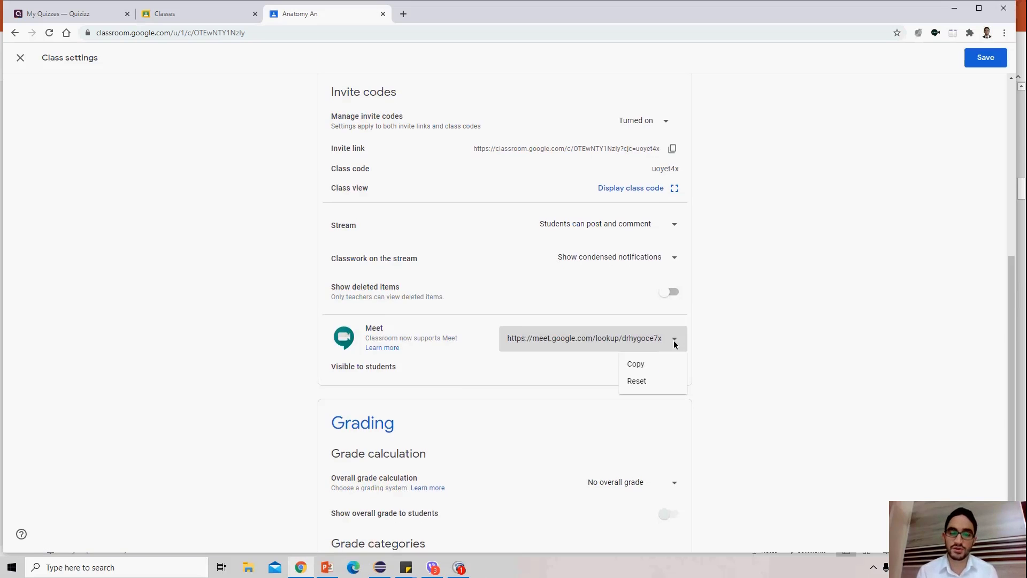
click(631, 383)
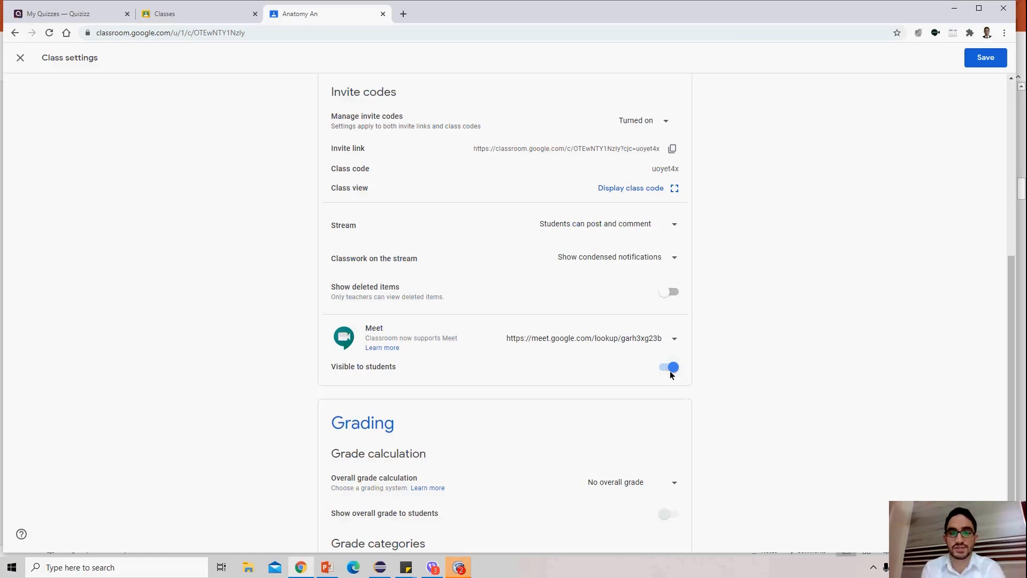
click(977, 55)
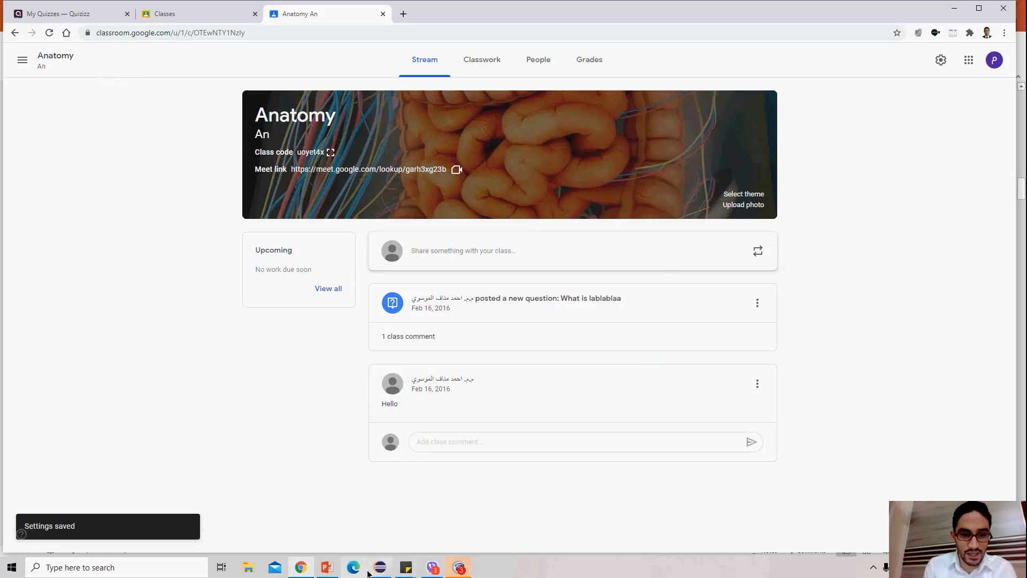
Switch to the PowerPoint presentation and go through the Google Calendar slides up to slide 7, "Schedule a Meeting With Google Calendar".
click(327, 569)
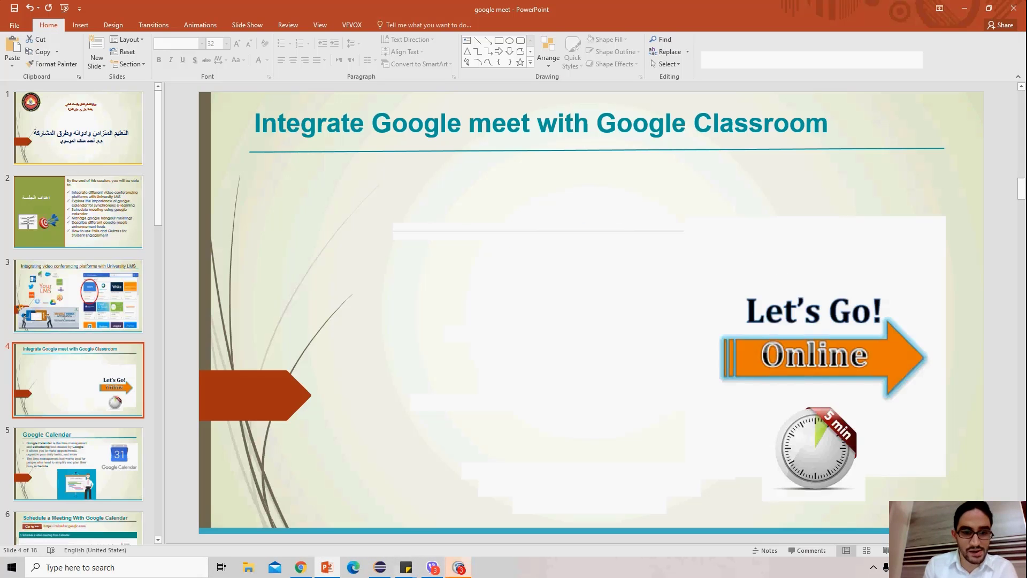
click(458, 568)
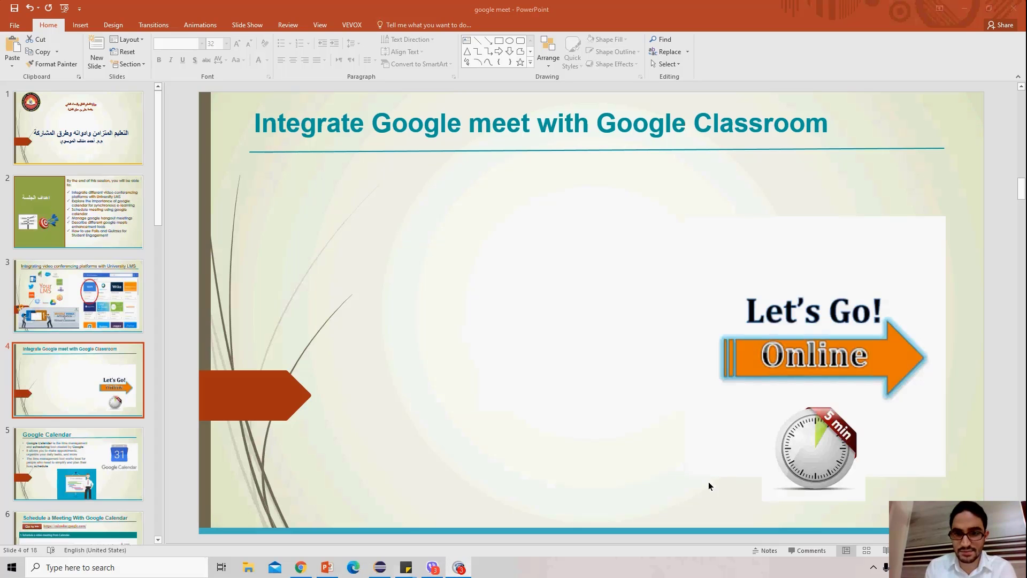
click(989, 405)
click(96, 461)
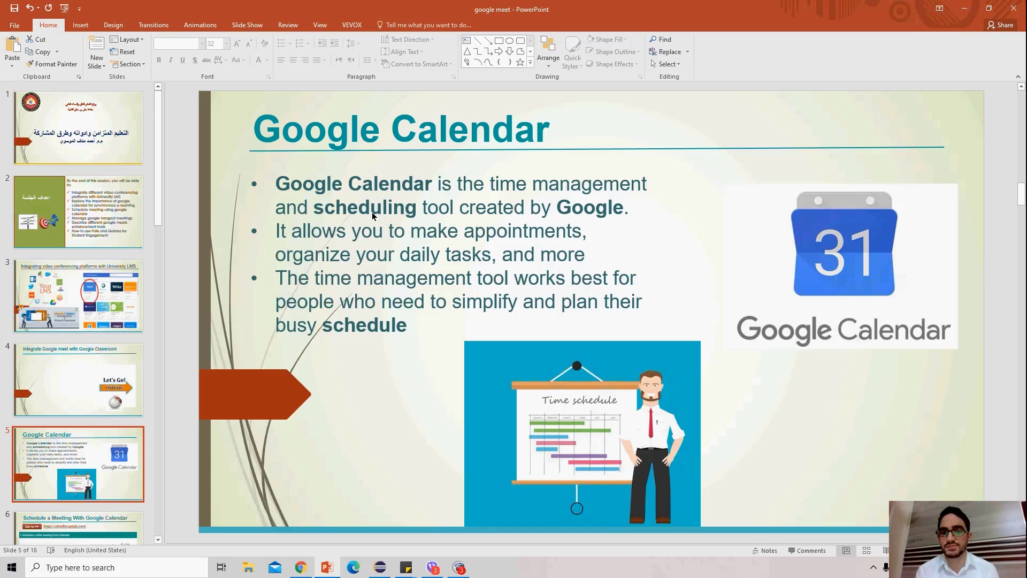
key(Page_Down)
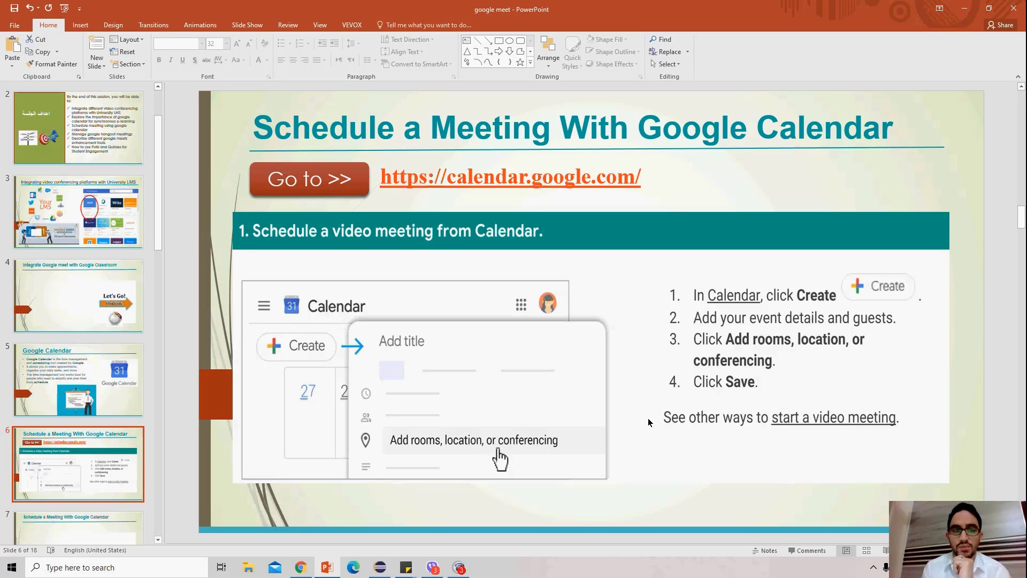
scroll(649, 422, down, 1)
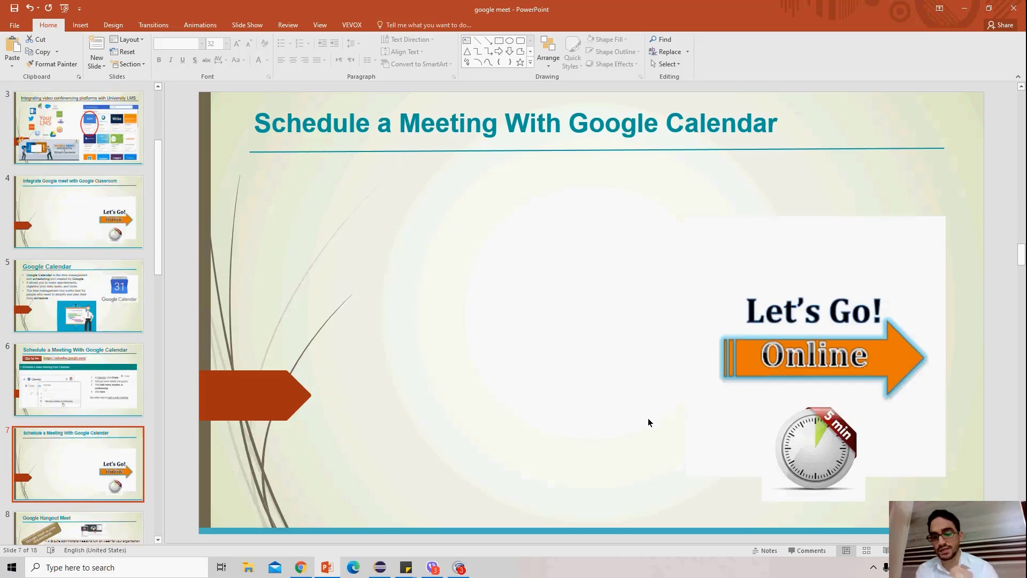
Switch to Chrome and open Google Calendar in a new tab.
click(301, 567)
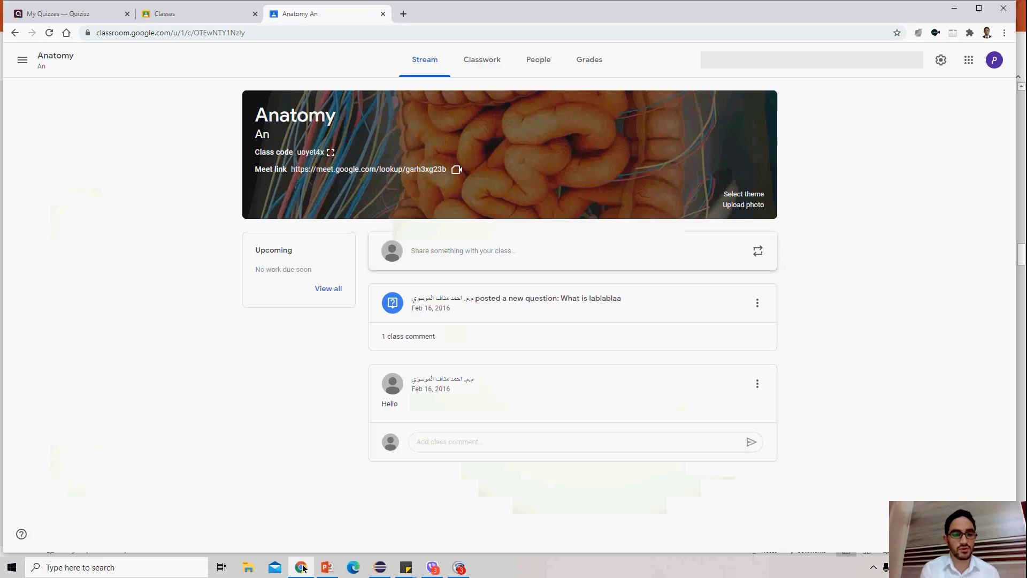
click(403, 13)
text(cal)
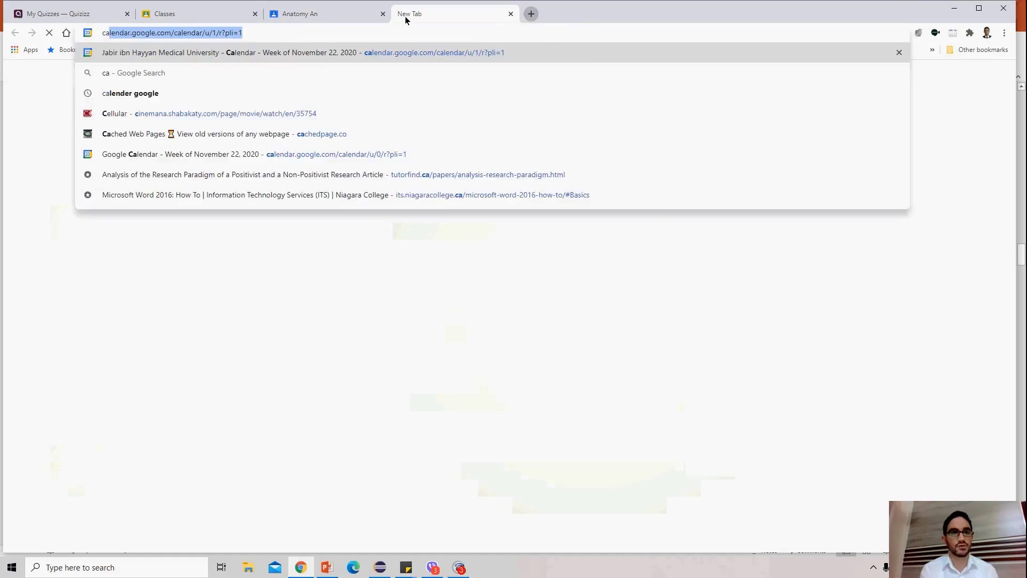
key(Return)
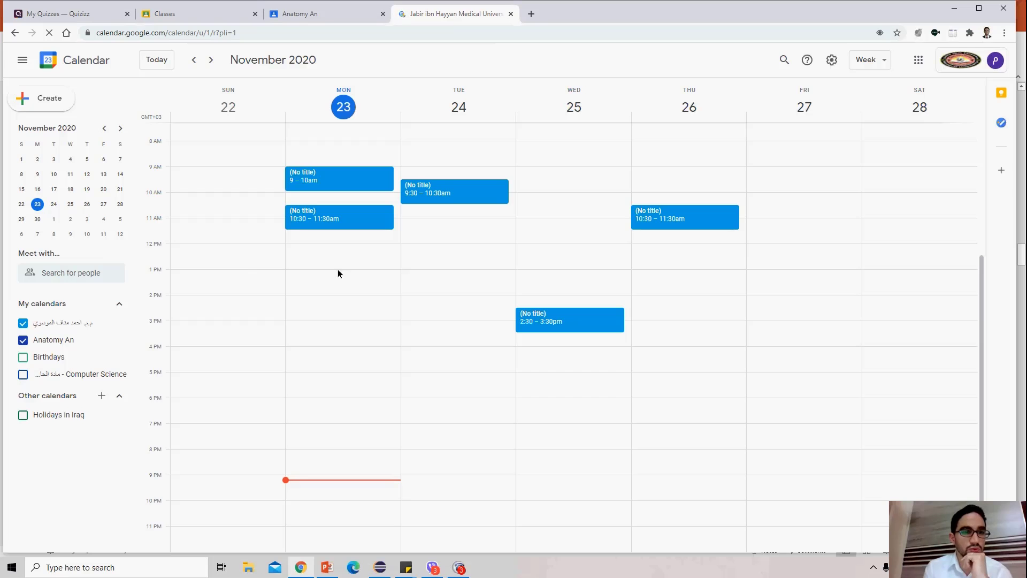
Create an event titled "lecture2" on Tuesday, November 24, 1:00–2:00pm, with Google Meet video conferencing.
click(442, 271)
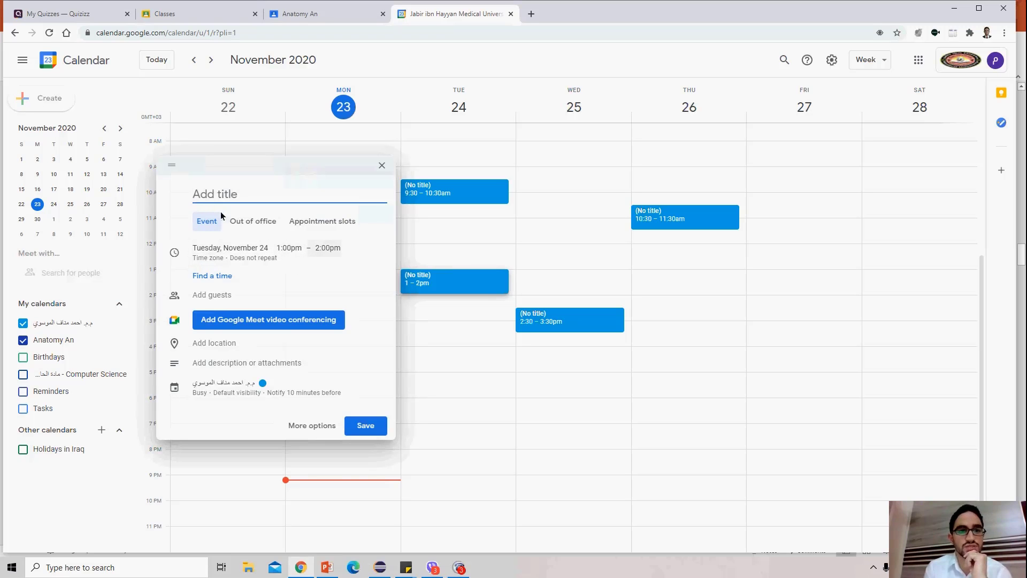
text(lect)
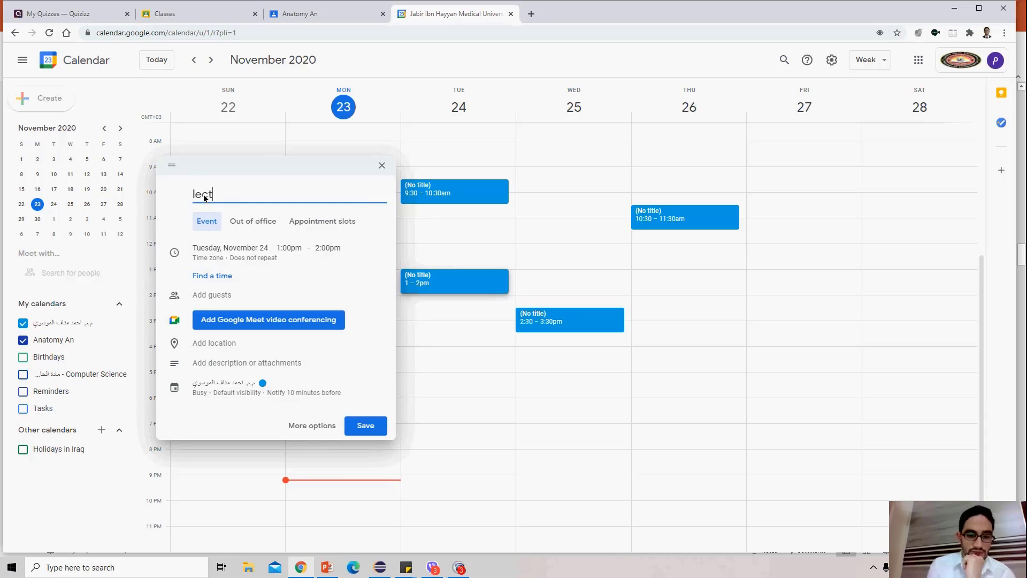
text(ure2)
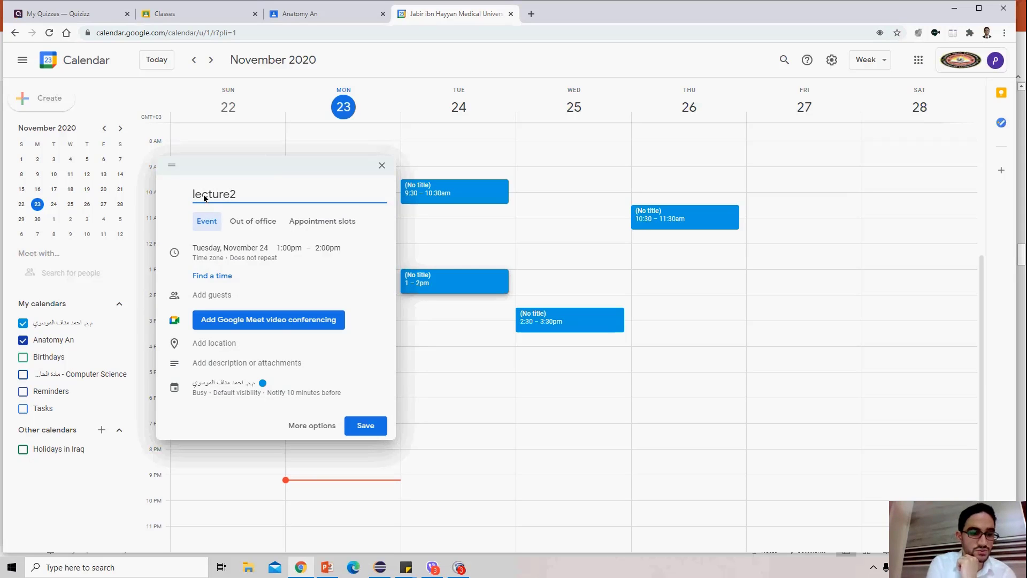
click(235, 322)
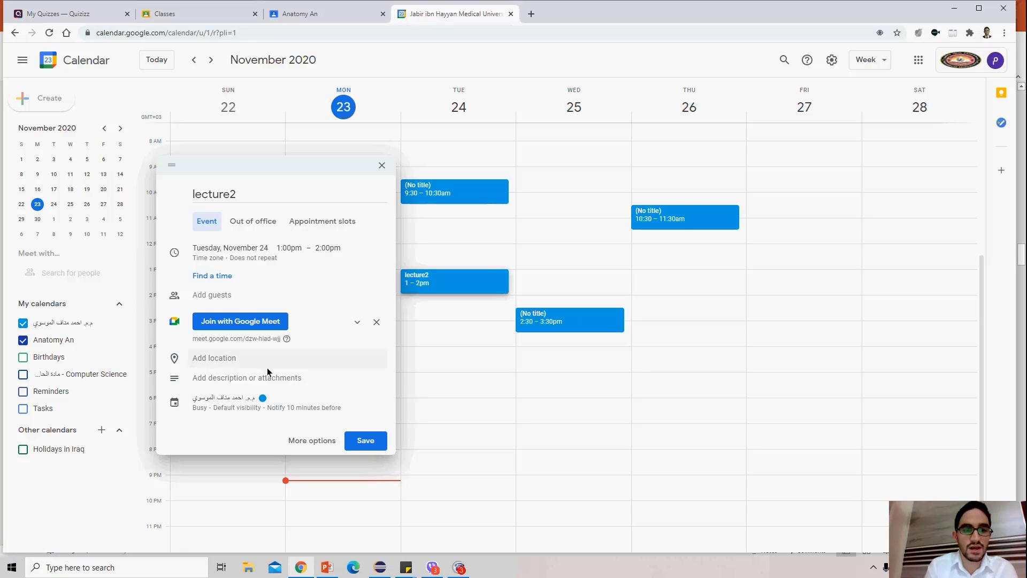
Attach the first Meet Attendance spreadsheet from the recent files to the lecture2 event and save the event.
click(283, 381)
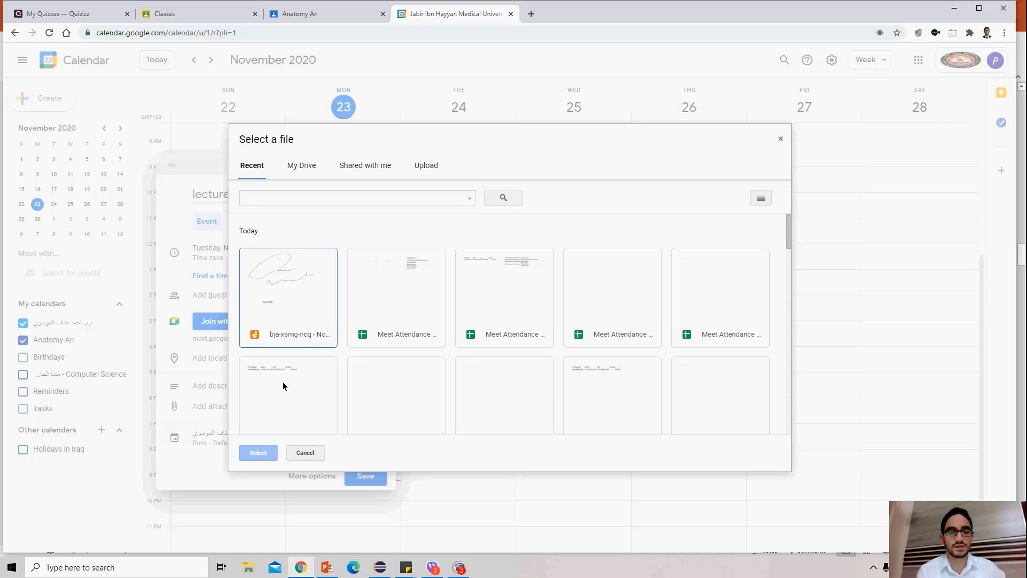
double_click(419, 307)
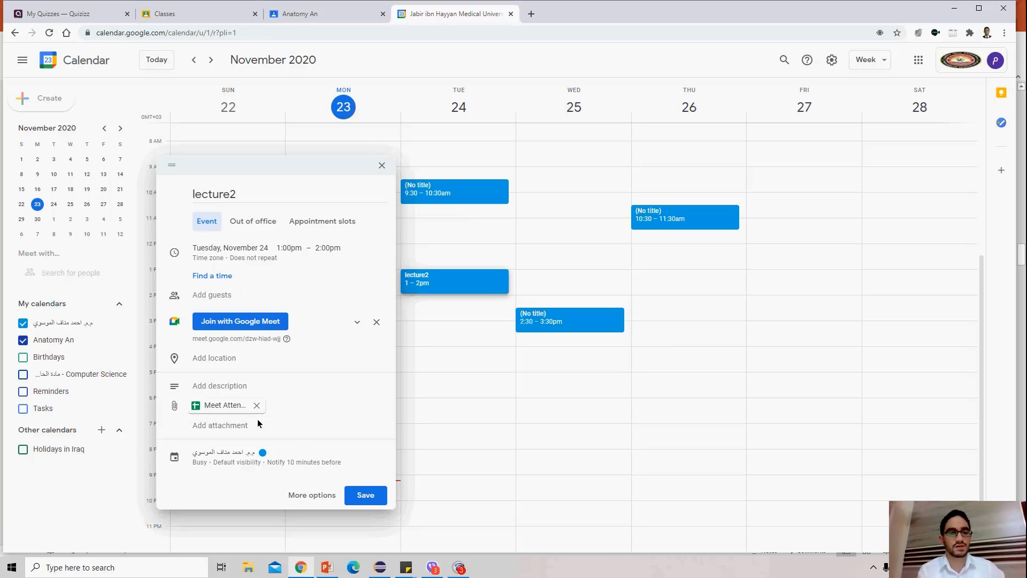
click(357, 496)
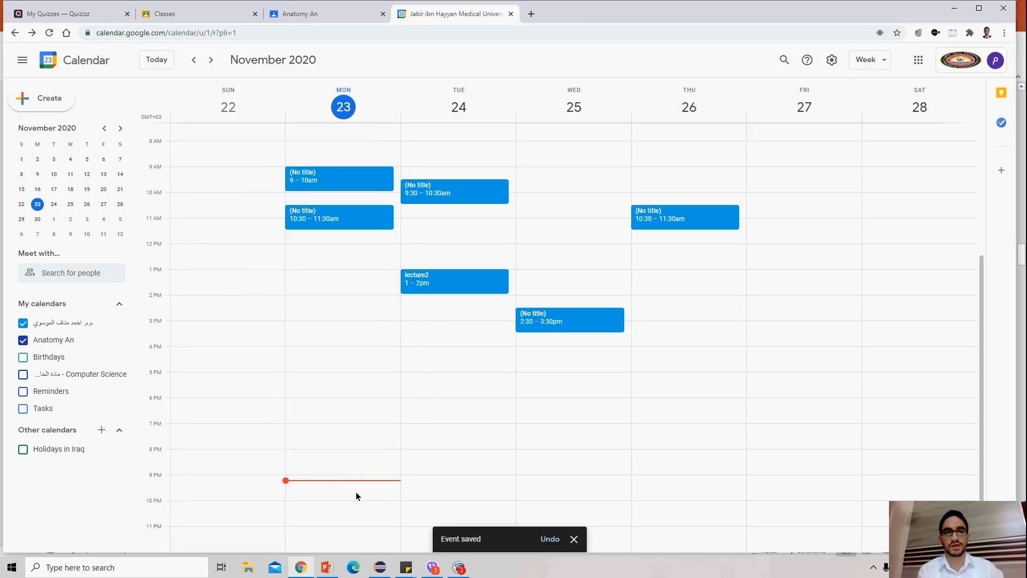
Launch the lecture2 event's Google Meet call and open the event's full details for editing in the calendar.
click(447, 281)
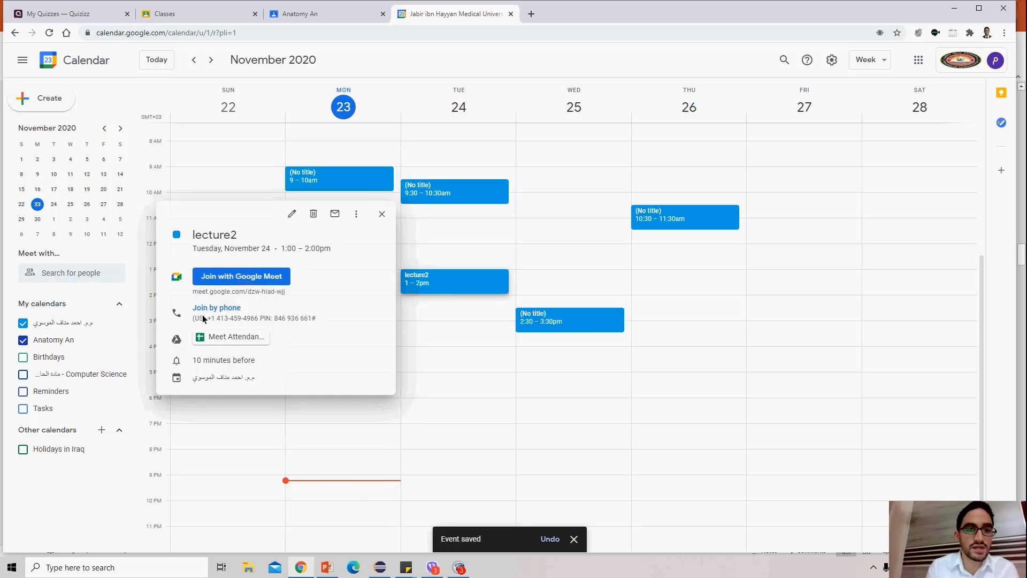
click(251, 280)
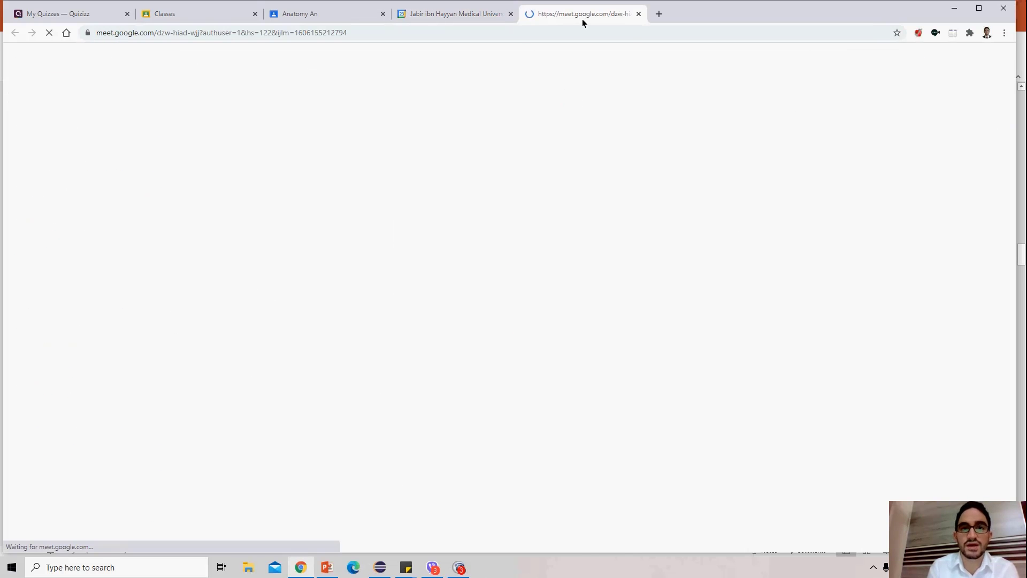
click(443, 15)
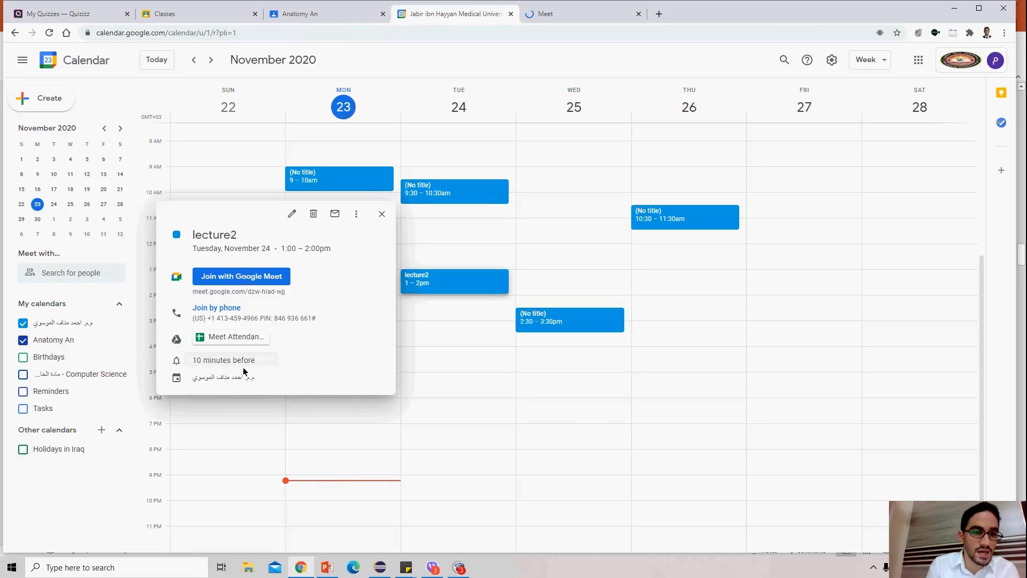
click(292, 213)
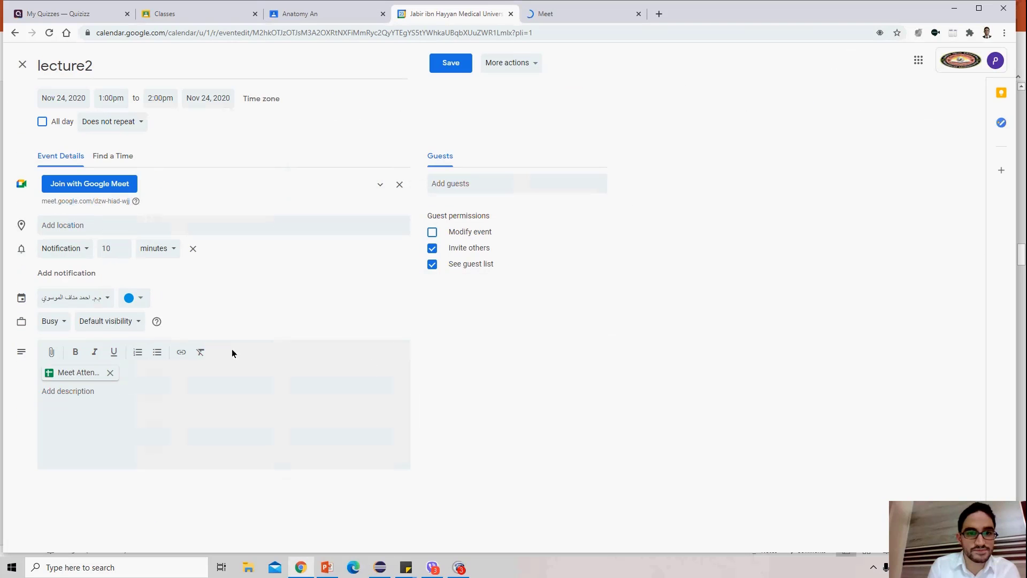
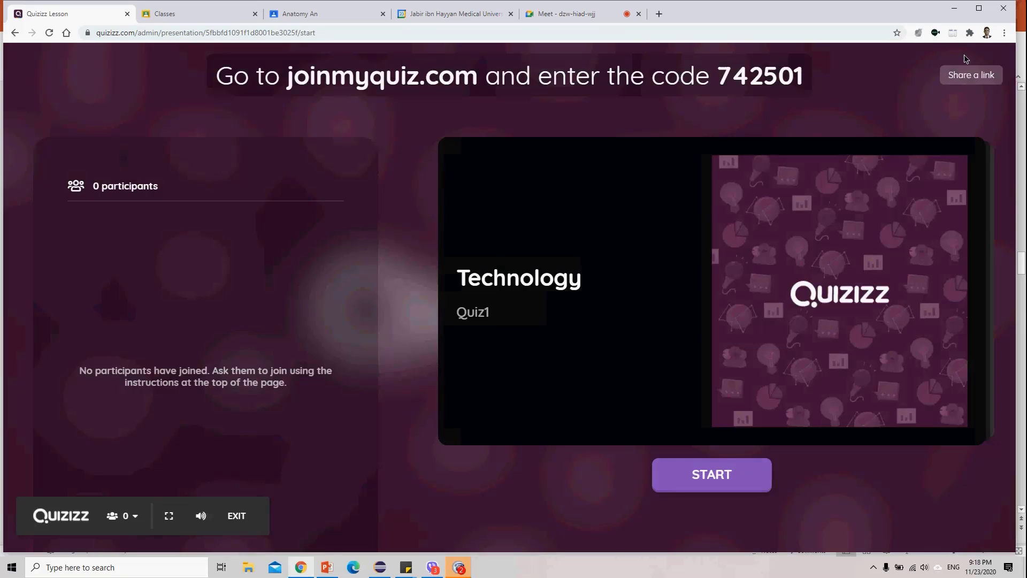
Copy the link for sharing the Technology Quiz1 lesson with participants.
click(969, 75)
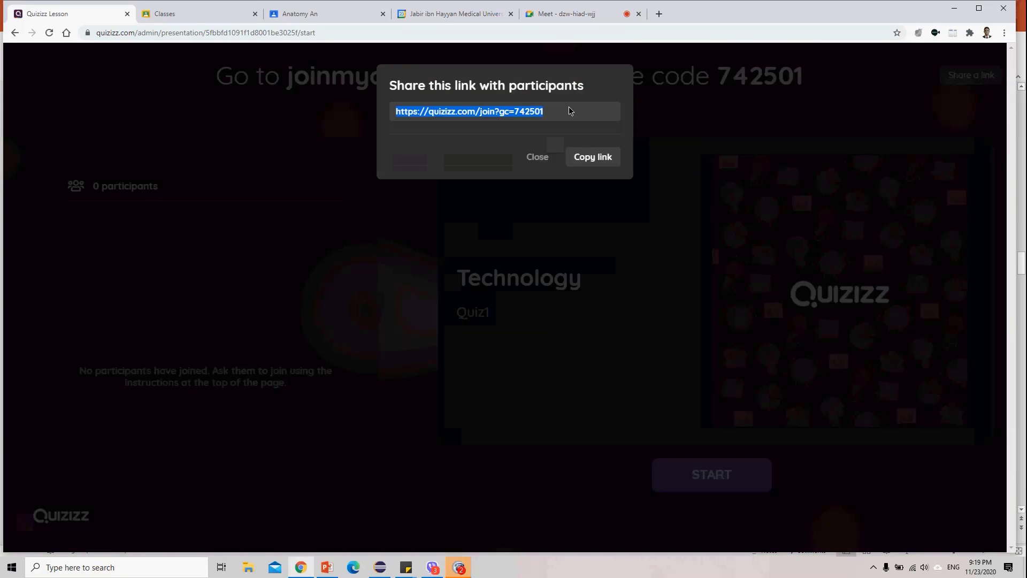
click(577, 163)
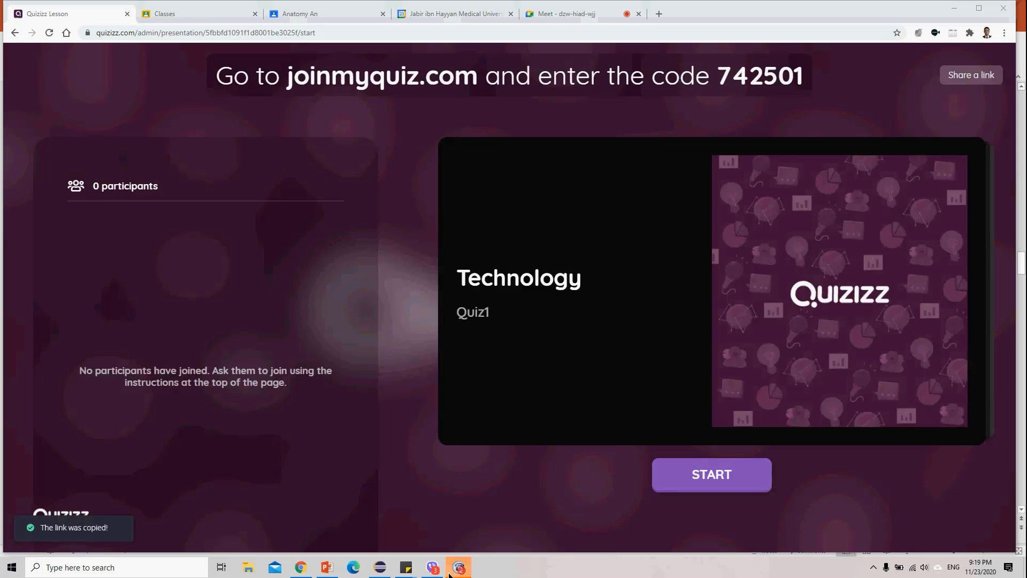
click(670, 469)
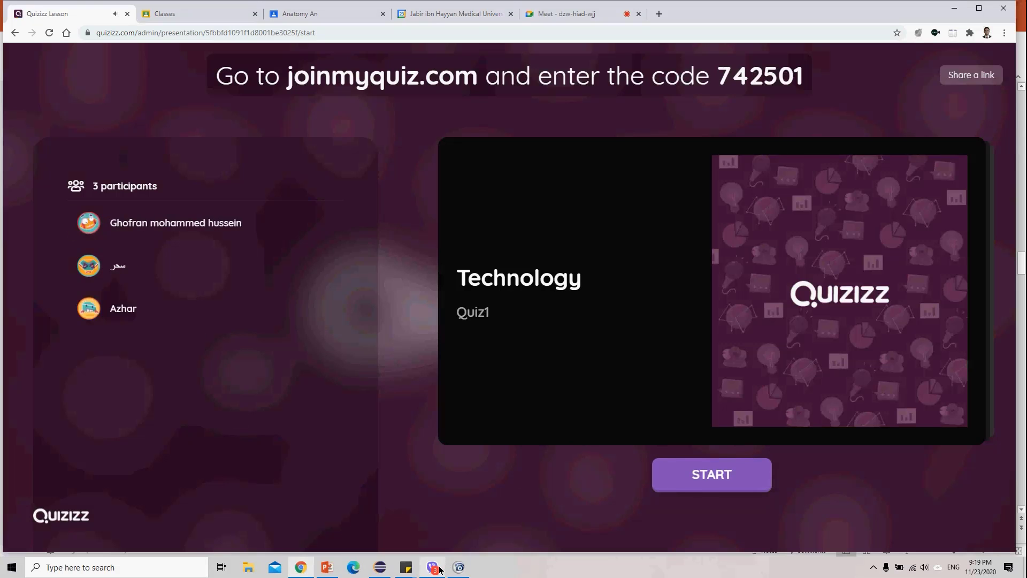
mouse_move(440, 568)
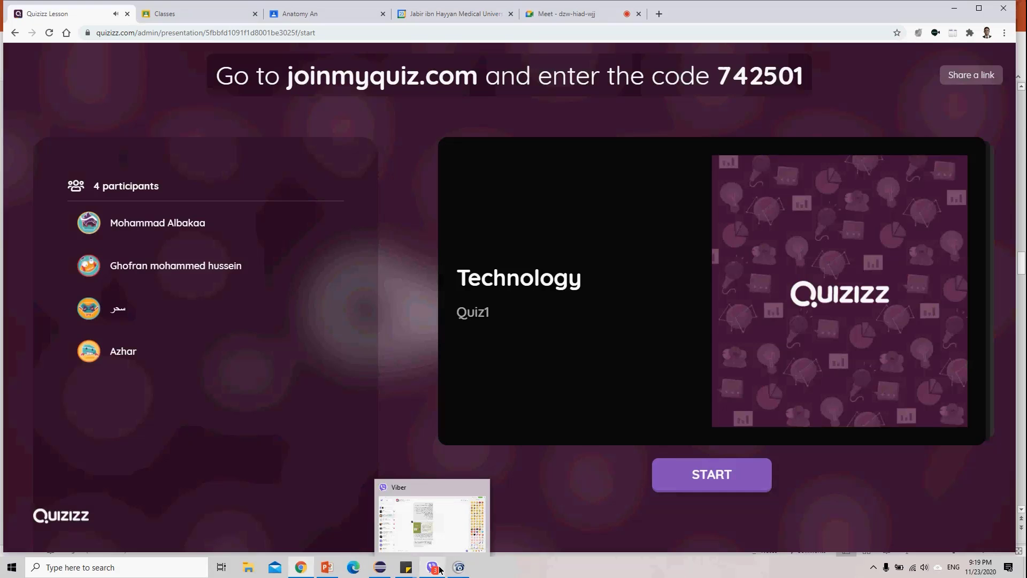
click(440, 569)
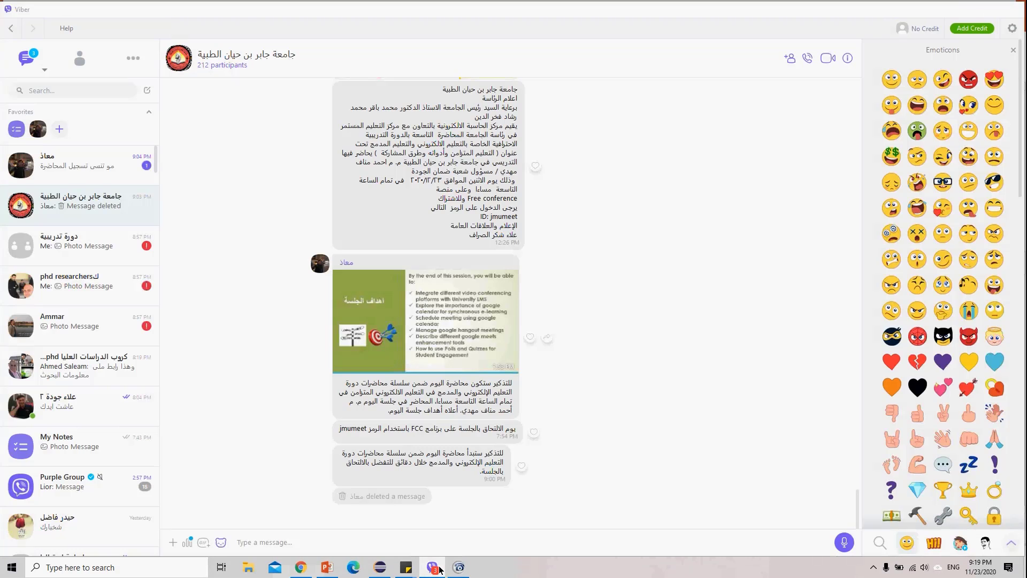
click(440, 569)
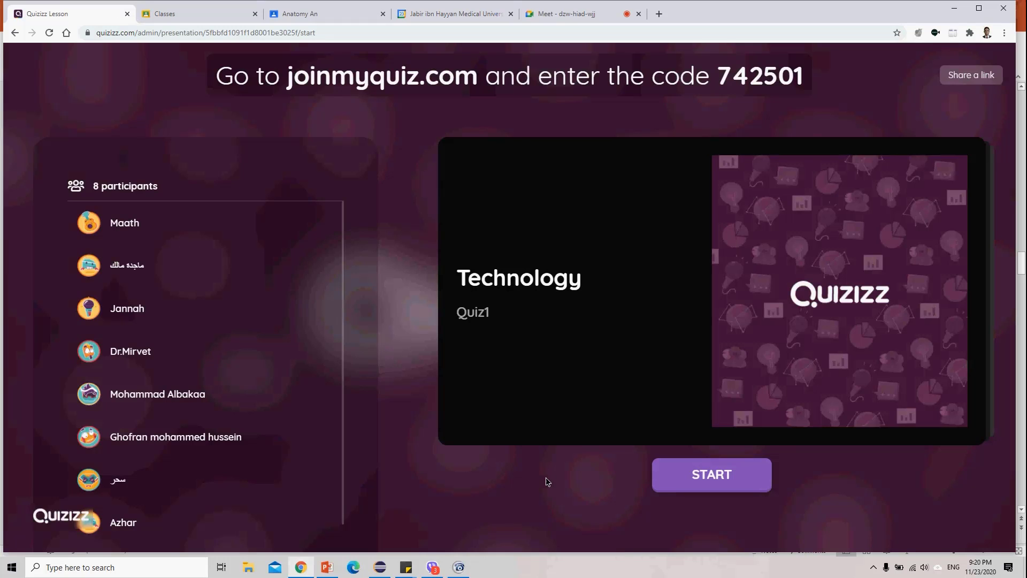
Start the live Technology lesson and advance through the Google Calendar and Google Meet polls to the attendee-names question.
click(697, 478)
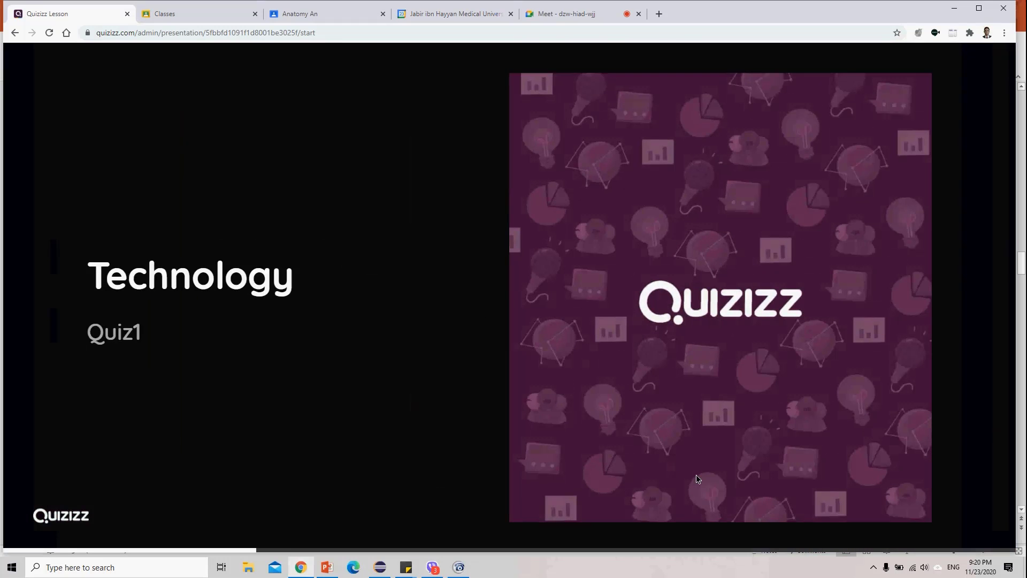
mouse_move(415, 424)
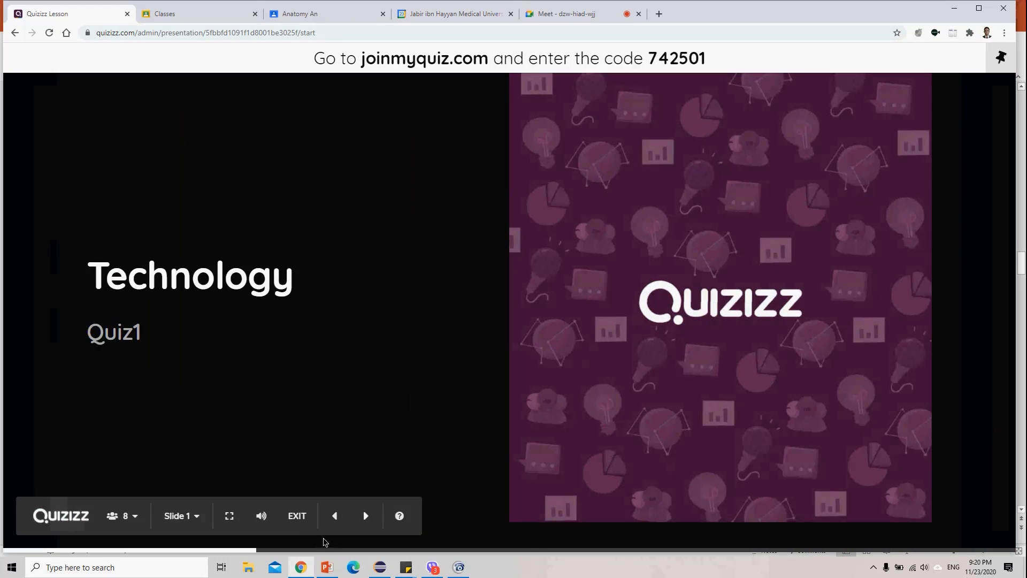
click(368, 522)
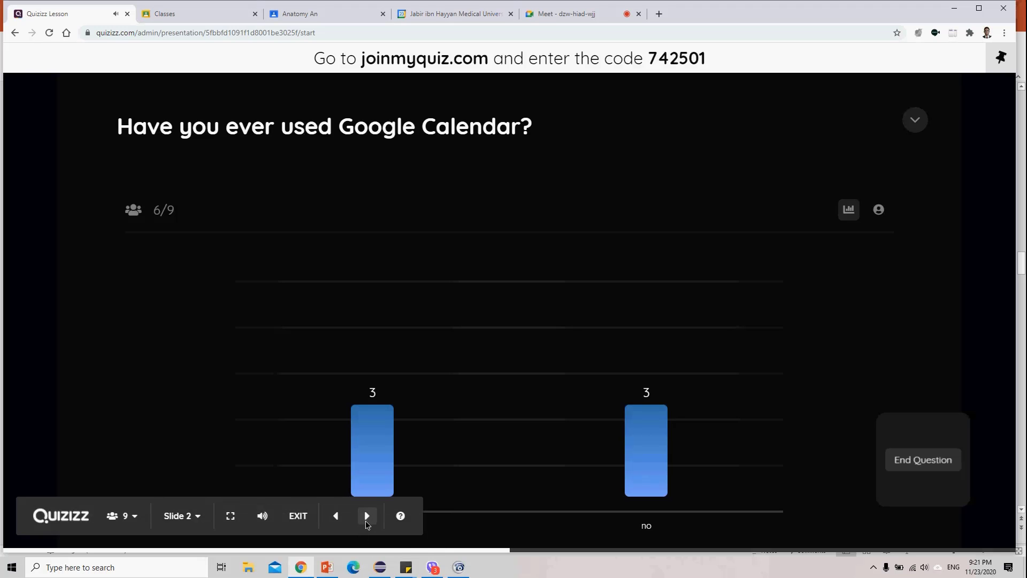
click(366, 520)
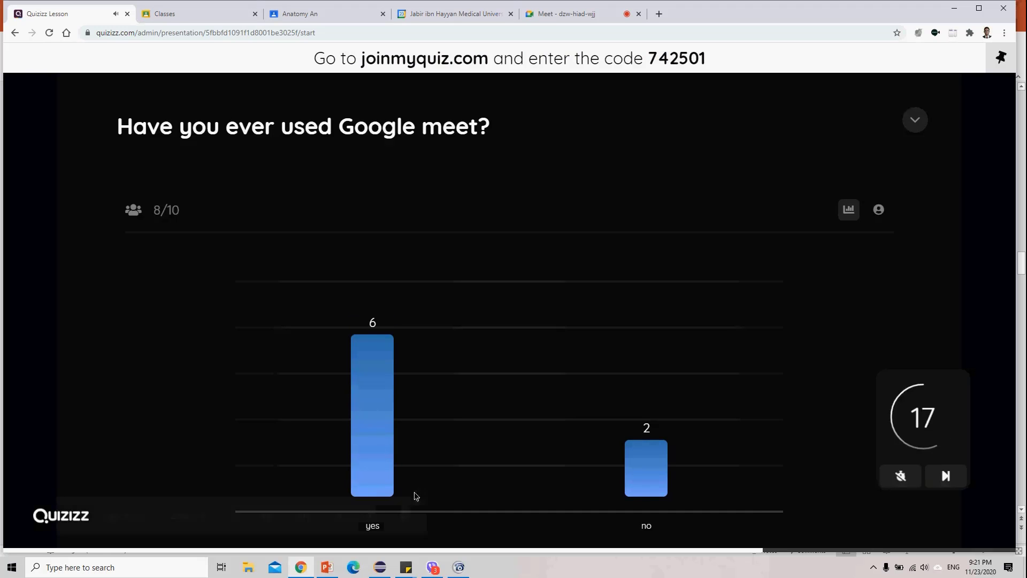
mouse_move(404, 533)
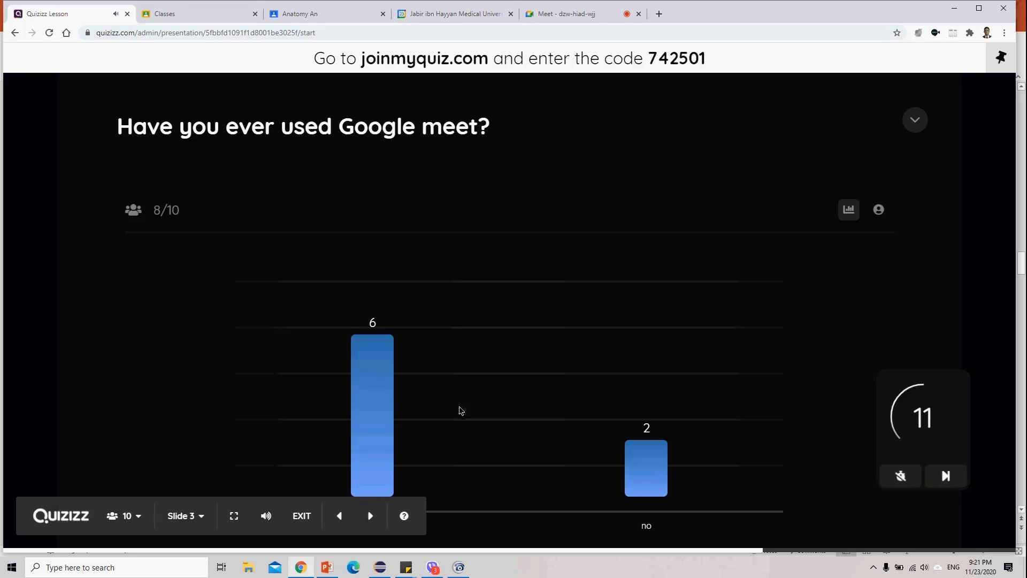
click(371, 515)
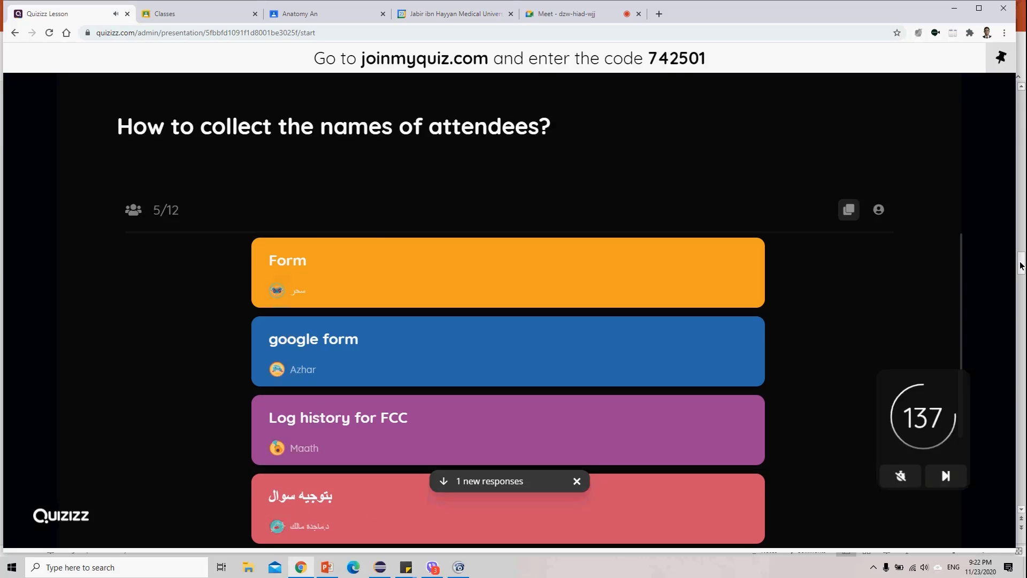
Review the participants' responses to the attendee-names question and end the live lesson.
click(954, 8)
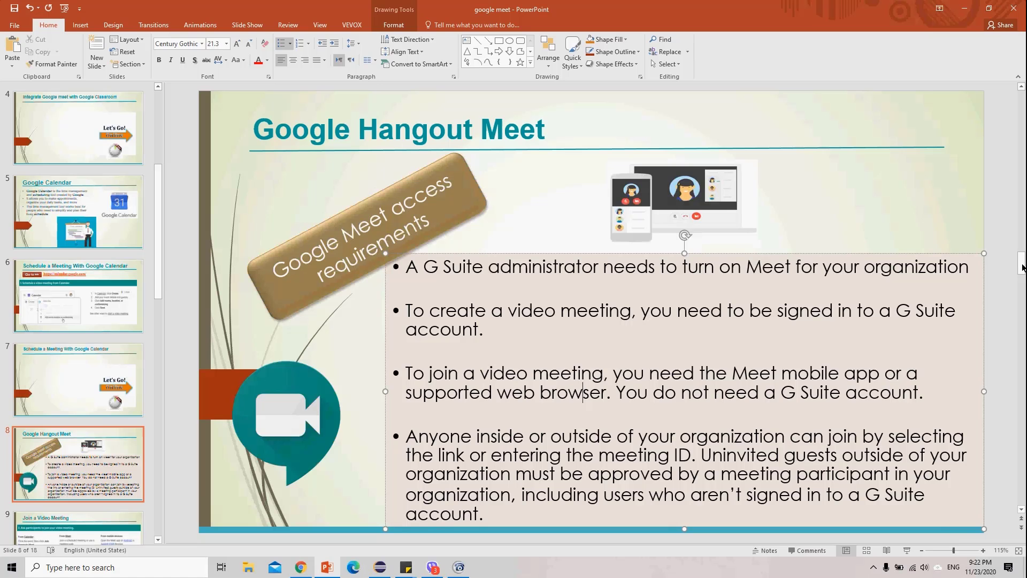
click(964, 8)
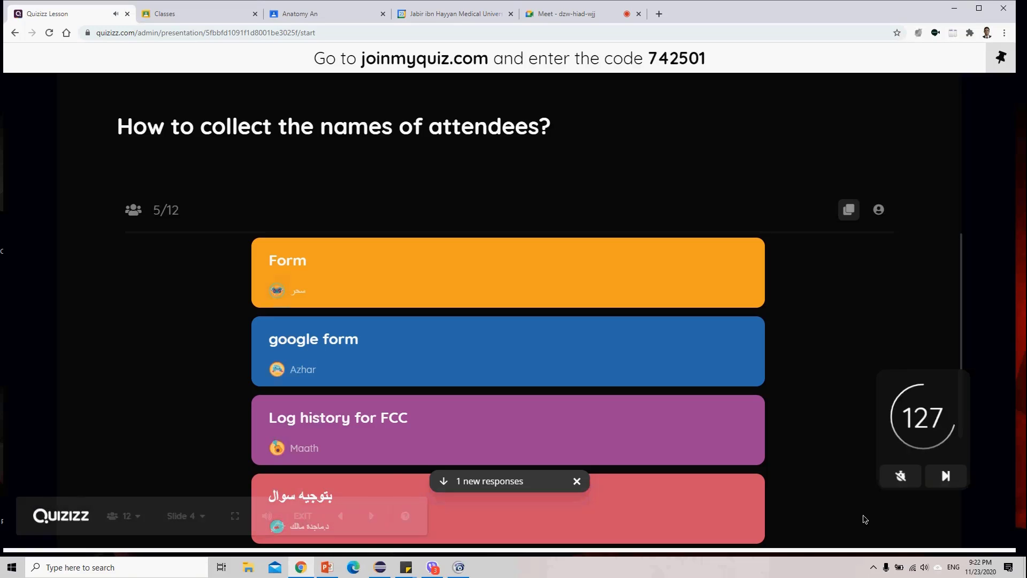
drag(864, 475, 862, 576)
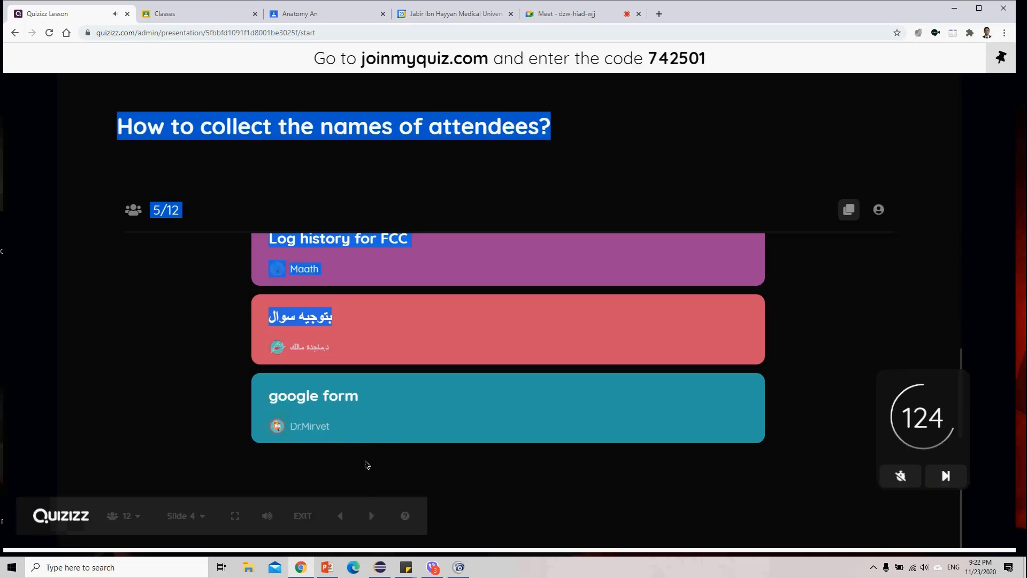
click(372, 517)
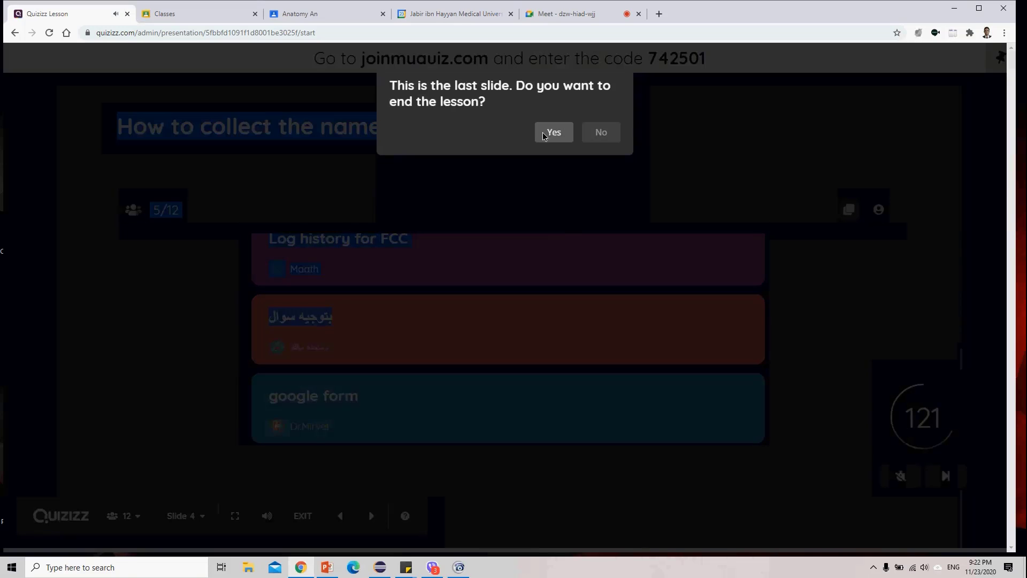
click(545, 135)
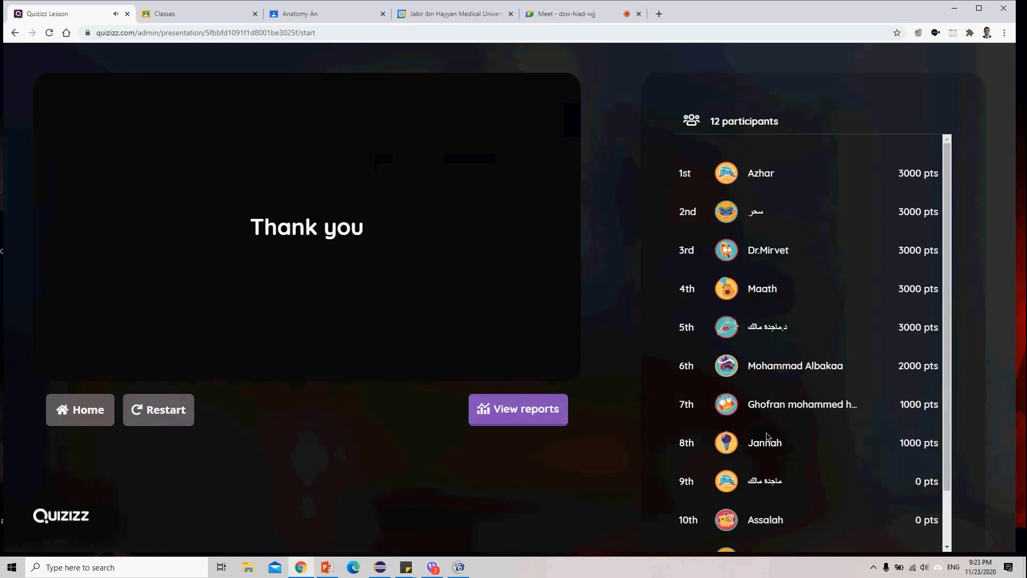
Open the Technology lesson's report and examine the participants' answers for each question.
click(509, 411)
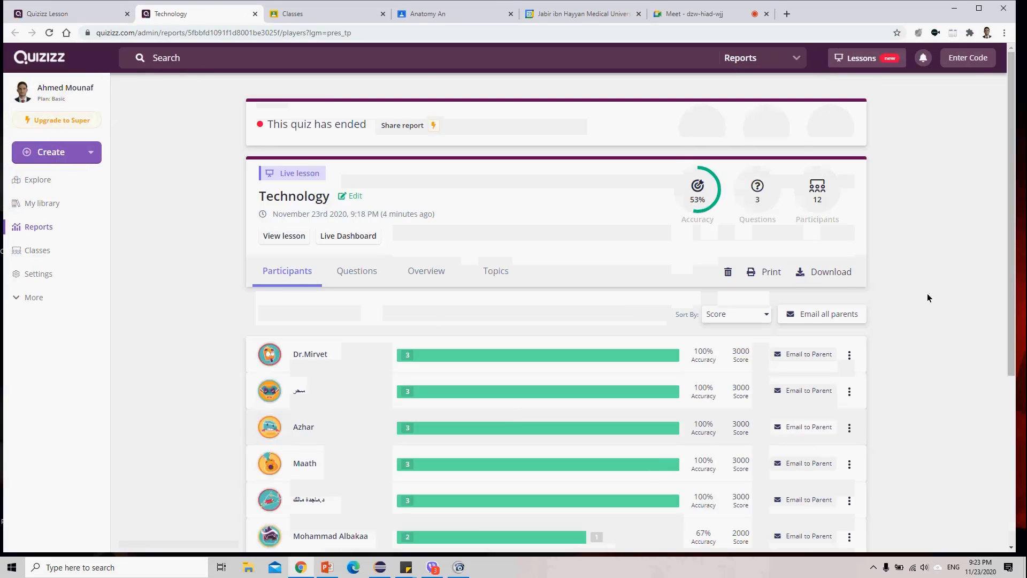
click(378, 275)
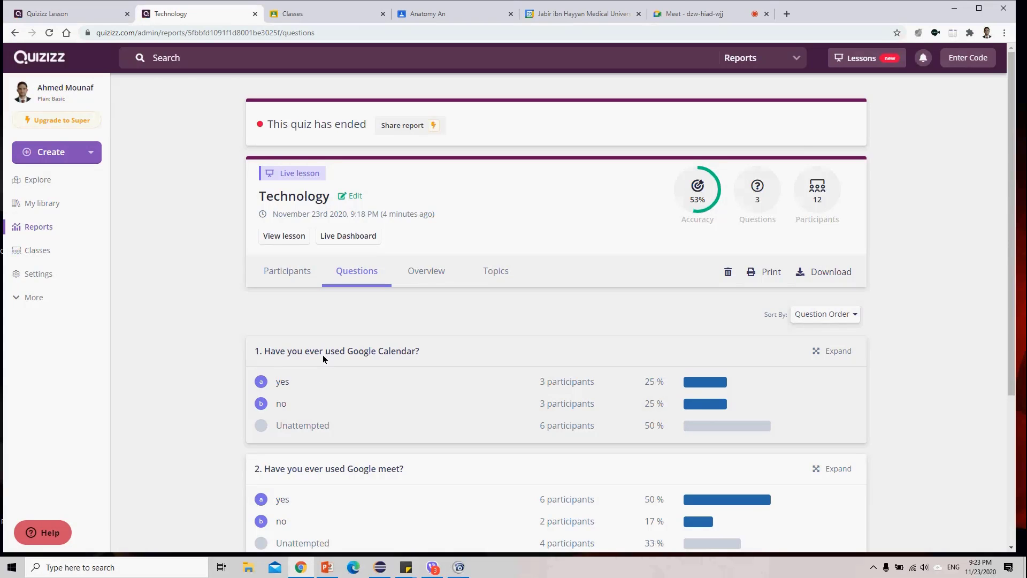
scroll(1018, 302, down, 3)
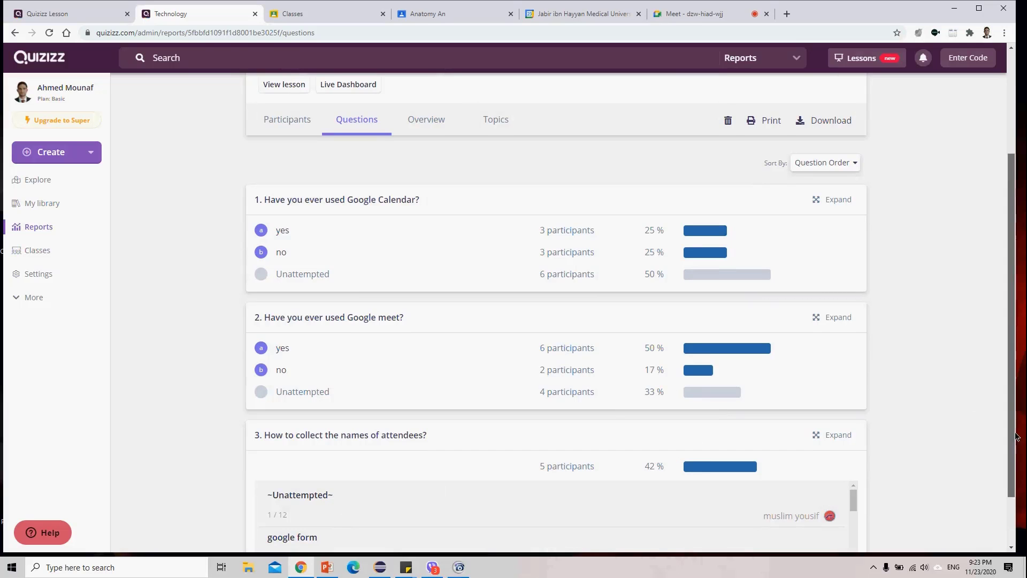
scroll(1009, 422, down, 2)
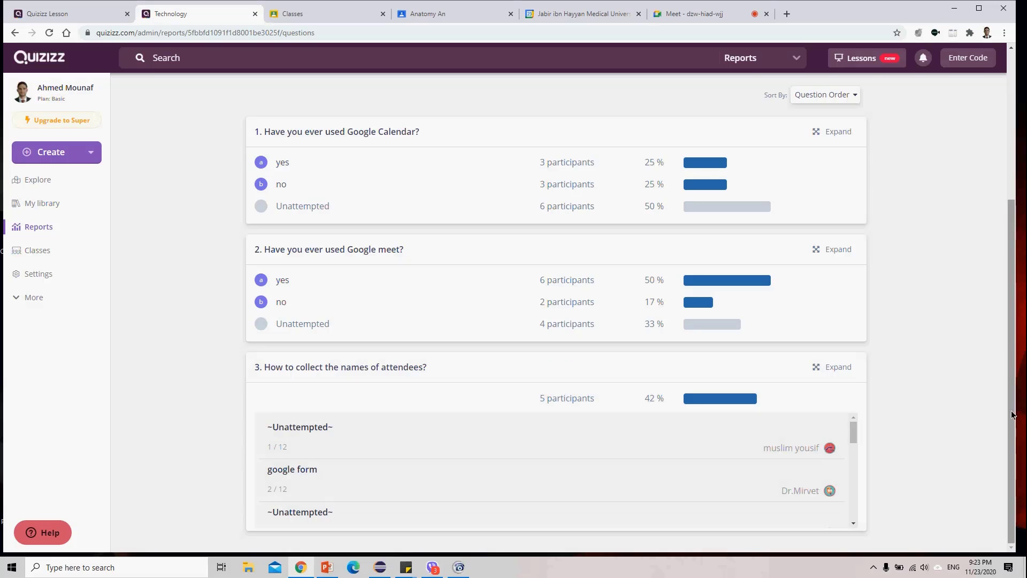
scroll(993, 279, up, 3)
scroll(988, 262, up, 1)
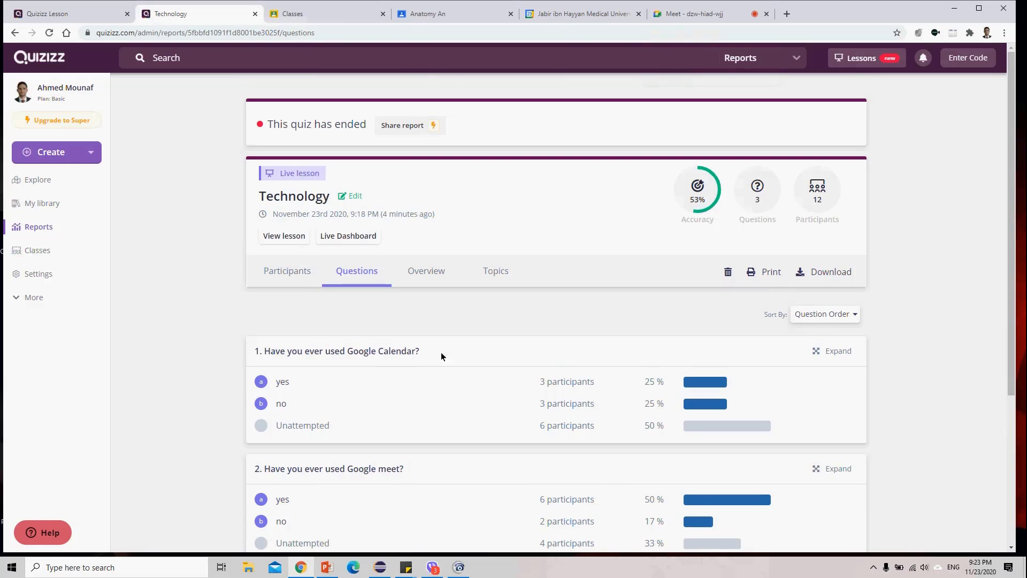
Switch to the google meet presentation in PowerPoint and go to the Join a Video Meeting slide.
click(958, 10)
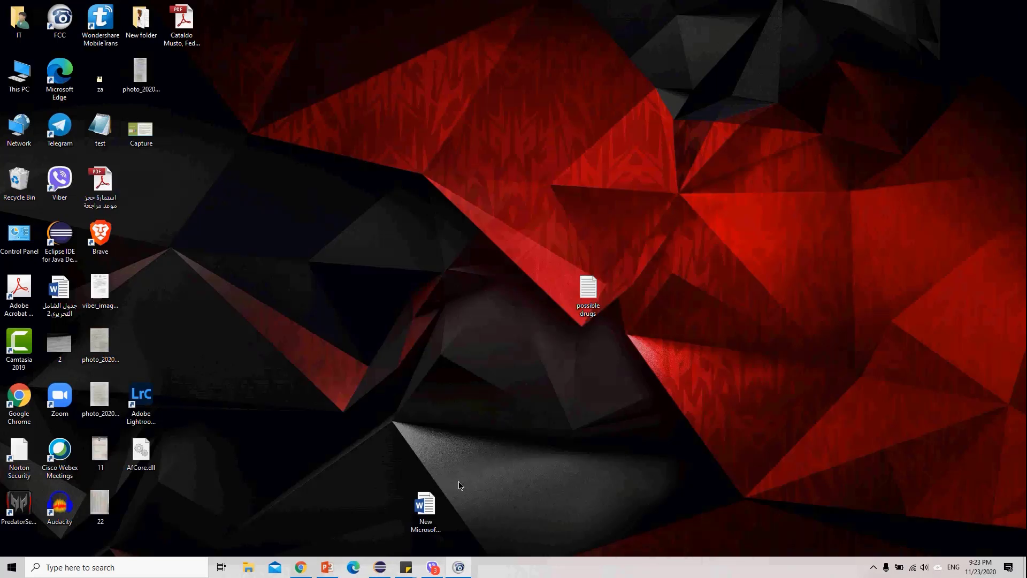
click(327, 568)
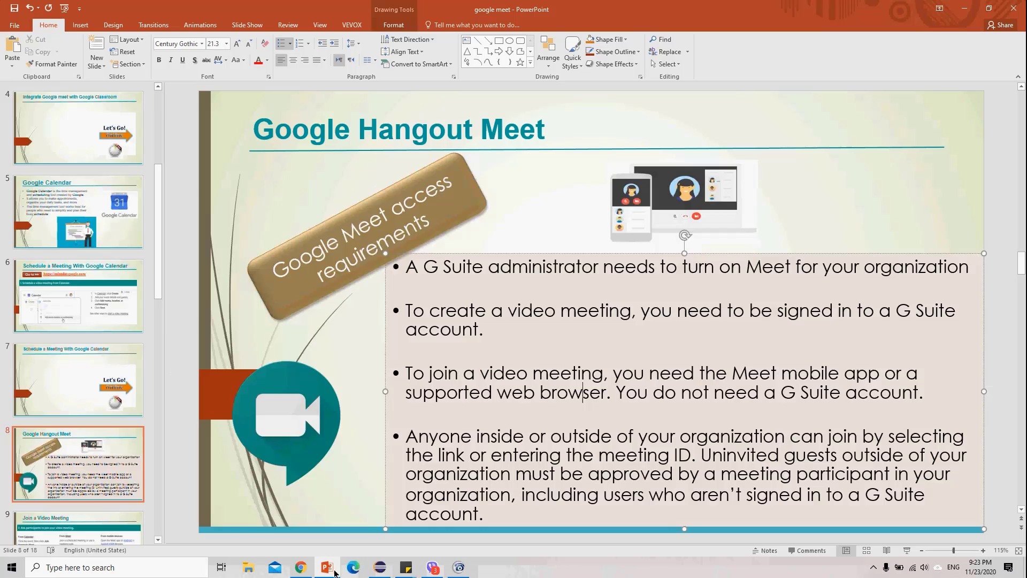
click(40, 477)
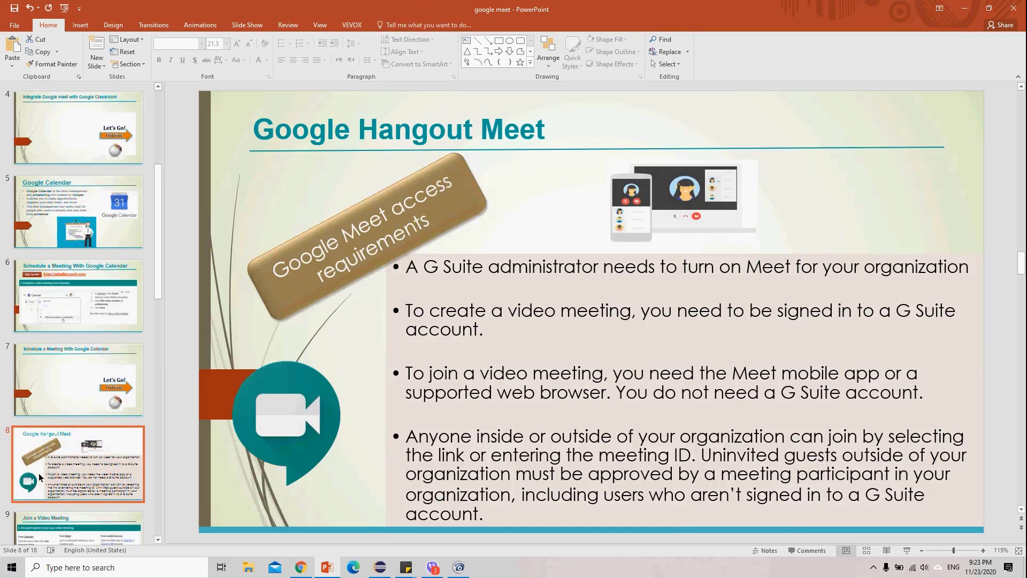
key(Down)
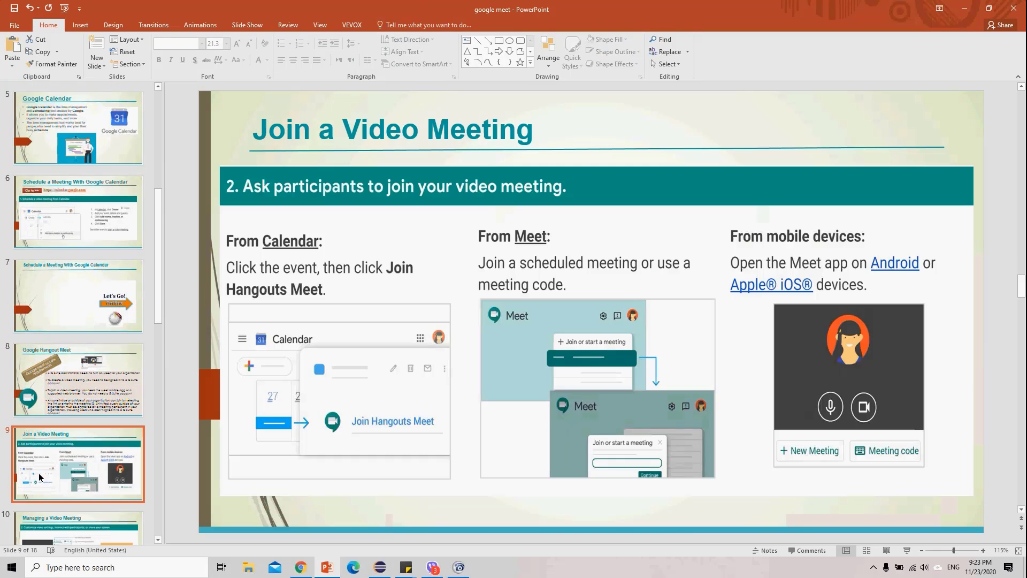
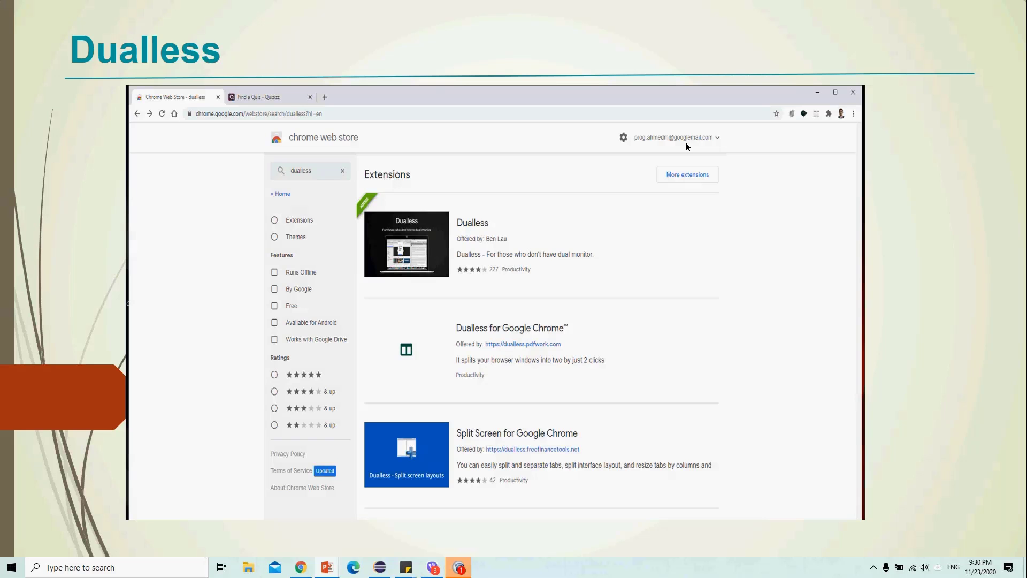
Advance the slideshow to the Google Meet Extensions slide, end it, and switch to Chrome.
key(Right)
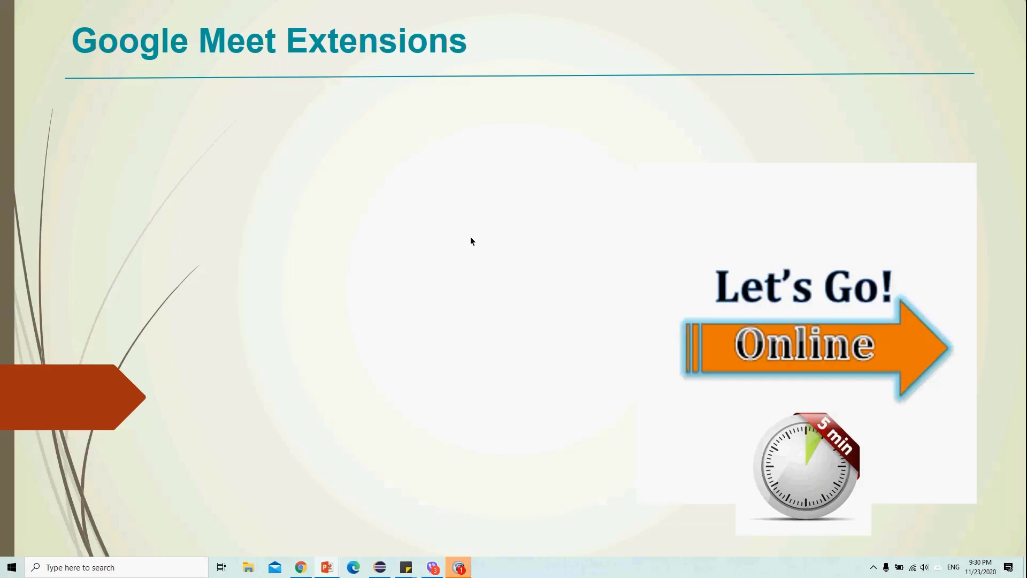
key(Escape)
key(alt+Tab)
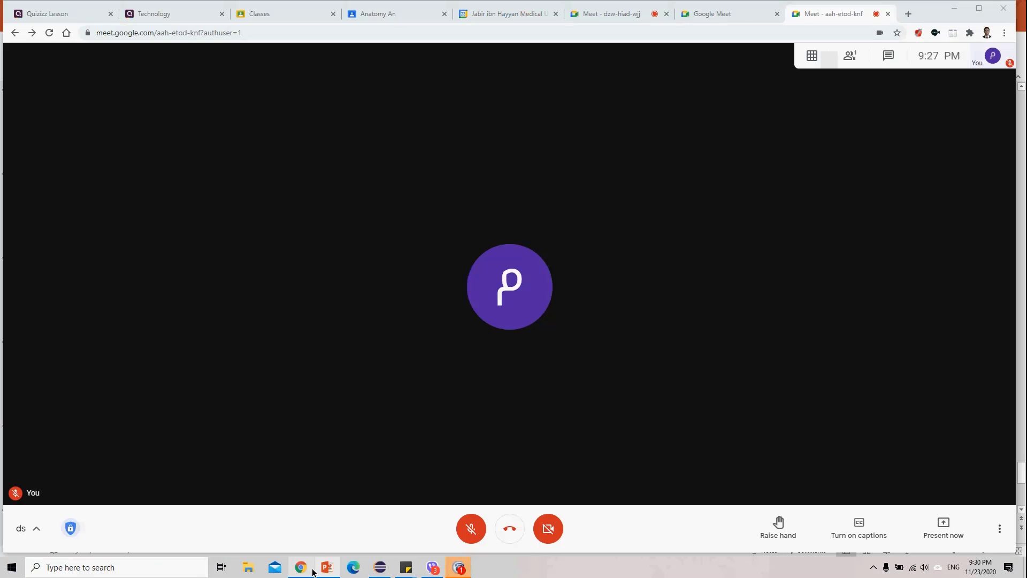
Open the browser's settings in a new tab and go to the page for managing installed extensions.
click(908, 13)
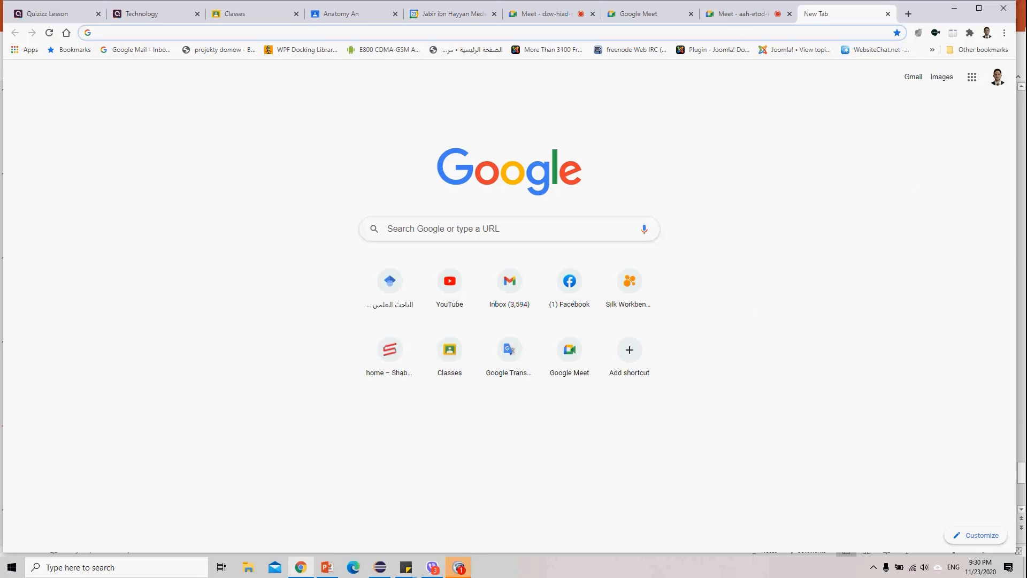
click(1003, 33)
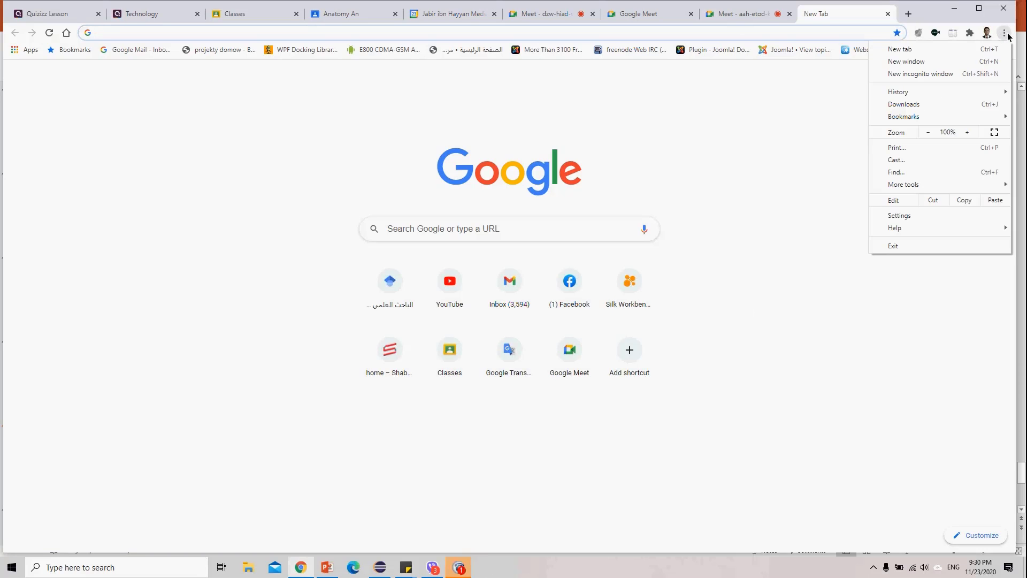
click(1003, 33)
click(1004, 34)
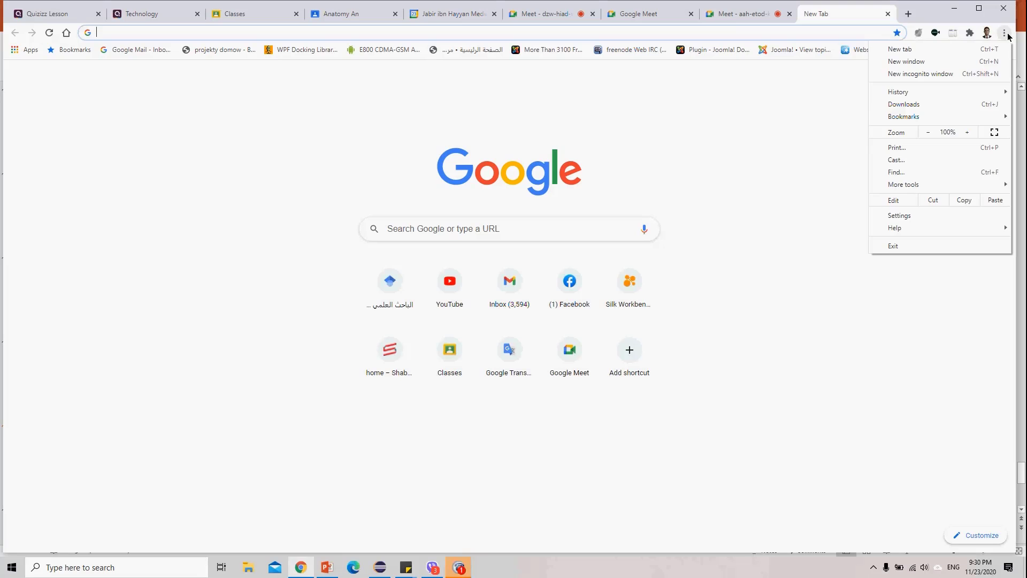
click(920, 219)
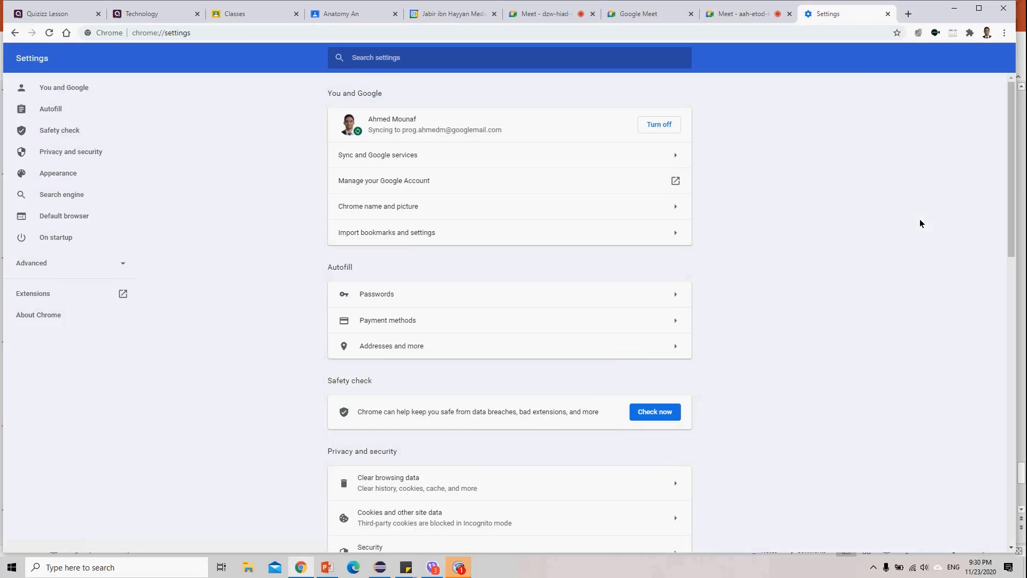
click(45, 300)
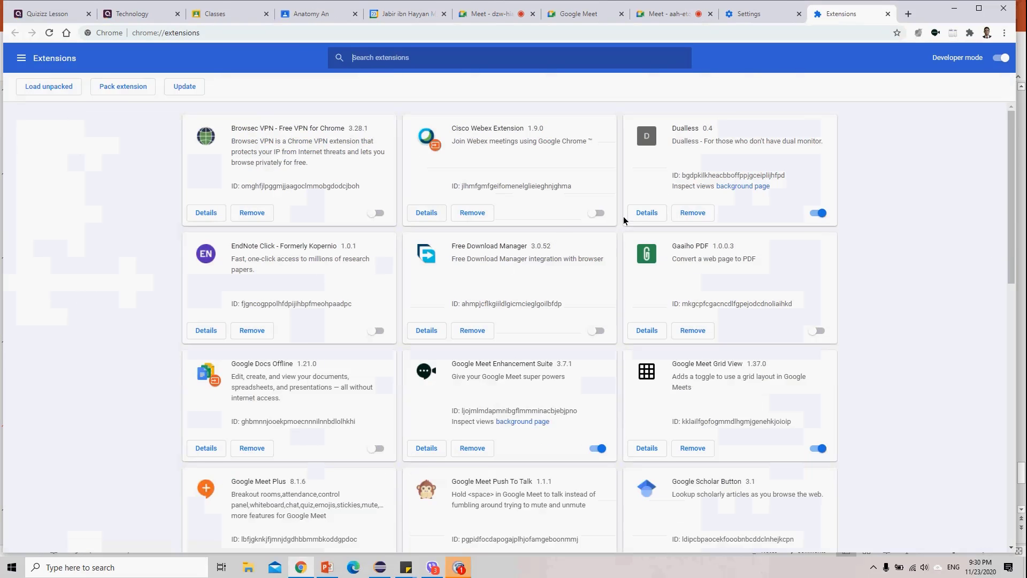
Look through the installed extensions for the Google Meet add-ons and whether each one is enabled.
drag(1011, 228, 1016, 362)
scroll(1002, 284, down, 2)
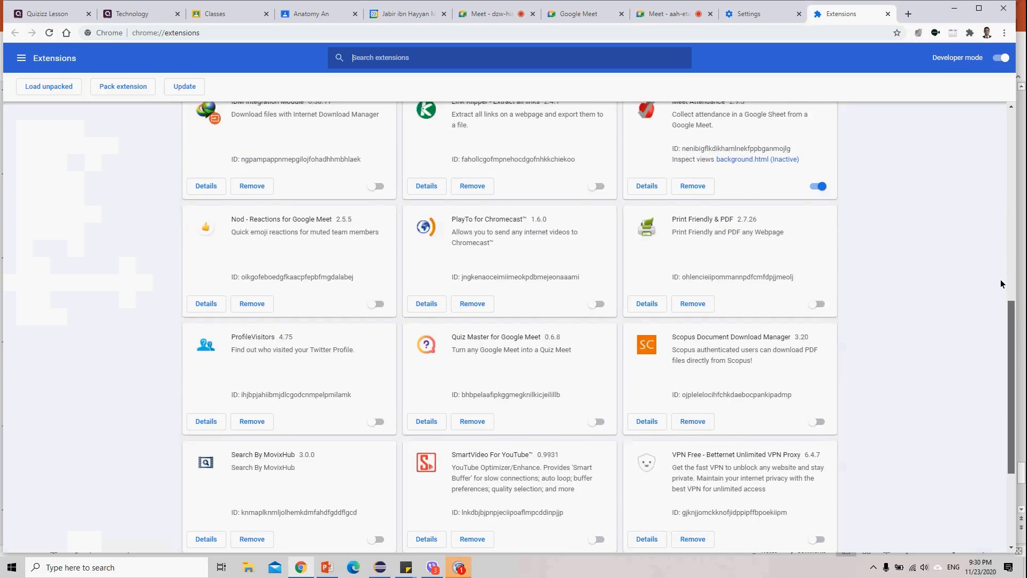
scroll(1002, 284, up, 5)
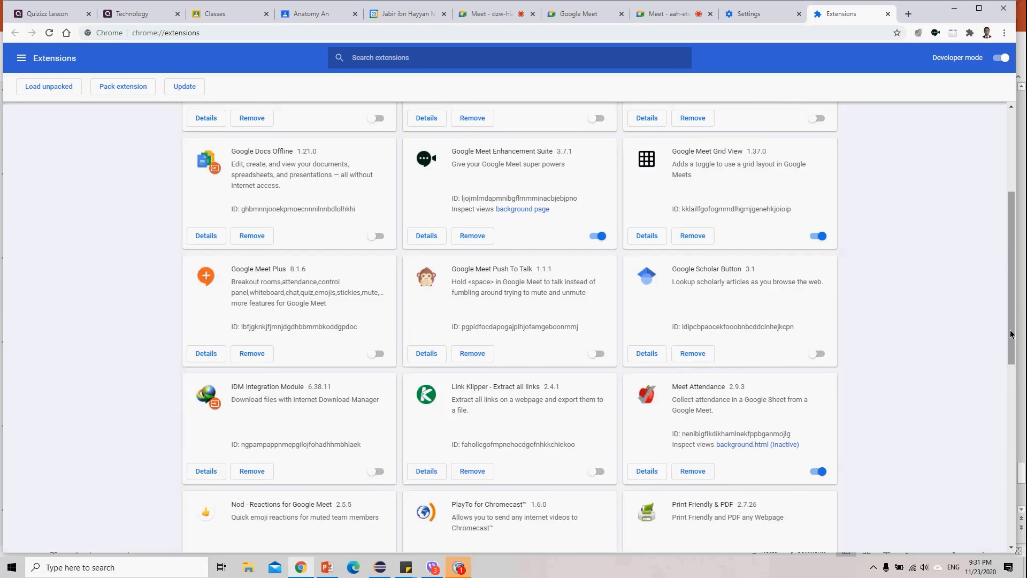
scroll(1010, 321, up, 1)
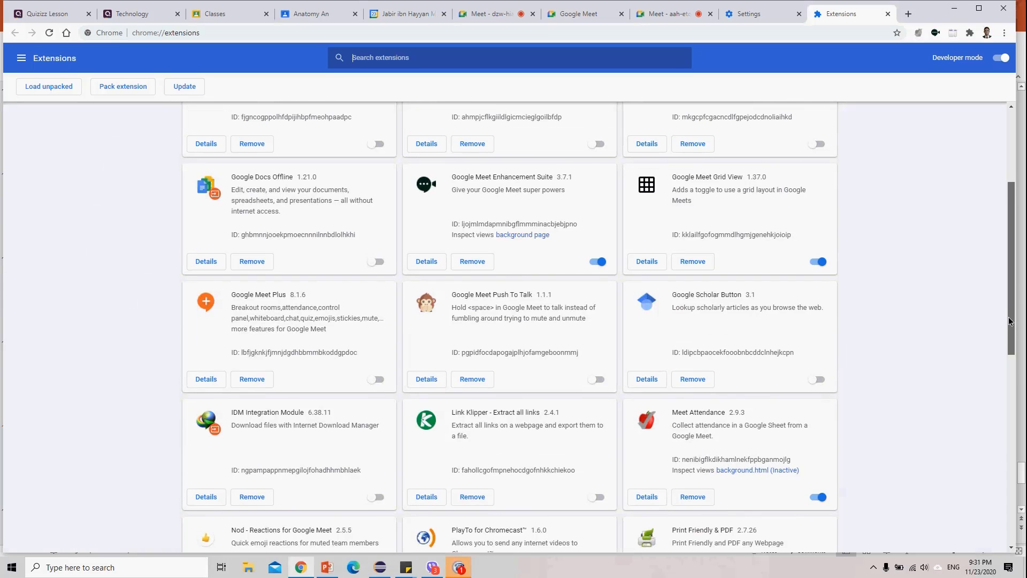
scroll(1010, 322, up, 1)
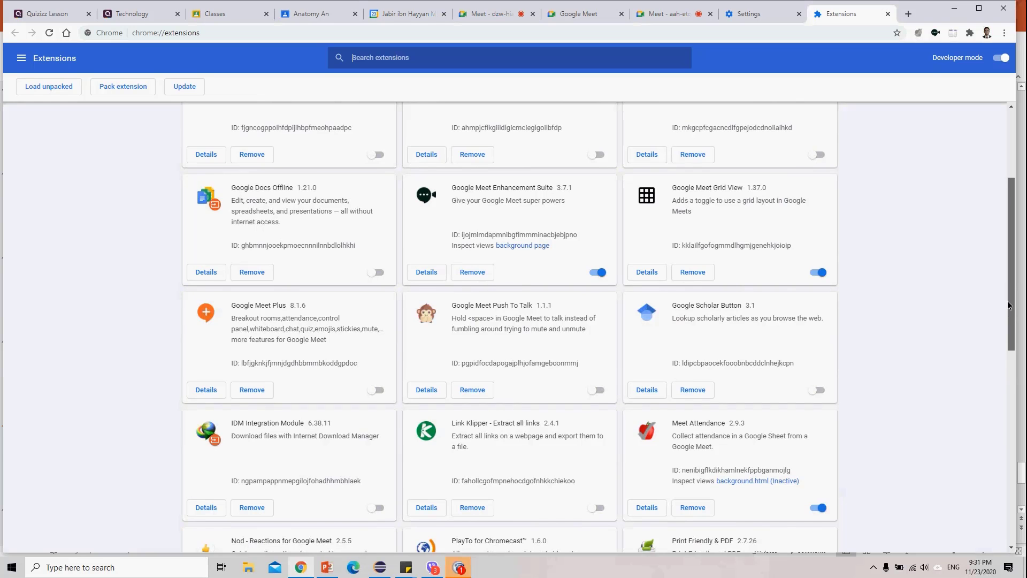
Search Google for "chrome extension" and open the Chrome Web Store's Extensions page from the results.
scroll(1005, 294, up, 2)
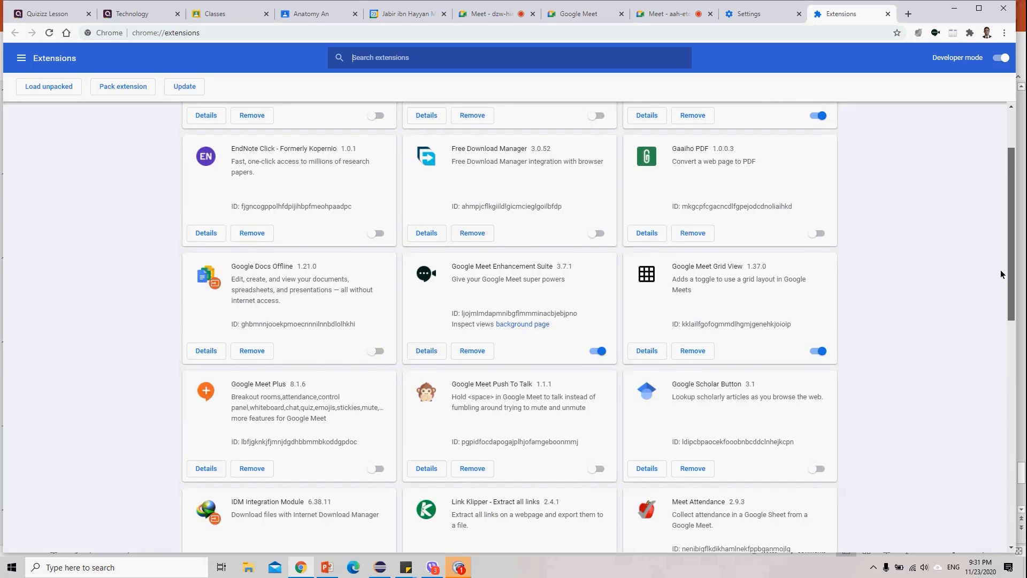
scroll(998, 262, up, 1)
scroll(996, 251, up, 1)
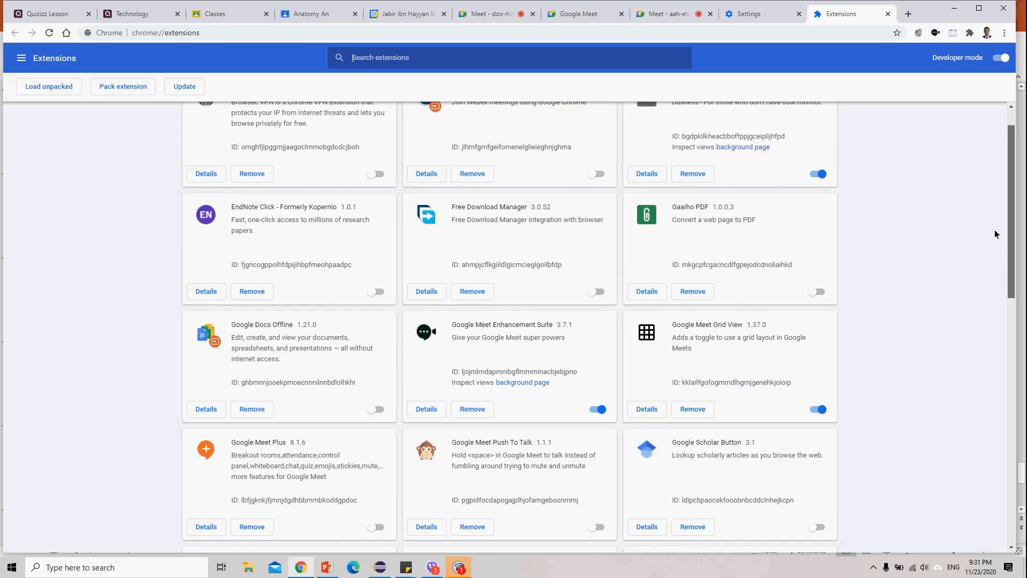
scroll(995, 224, up, 1)
click(847, 33)
text(google.com)
key(Return)
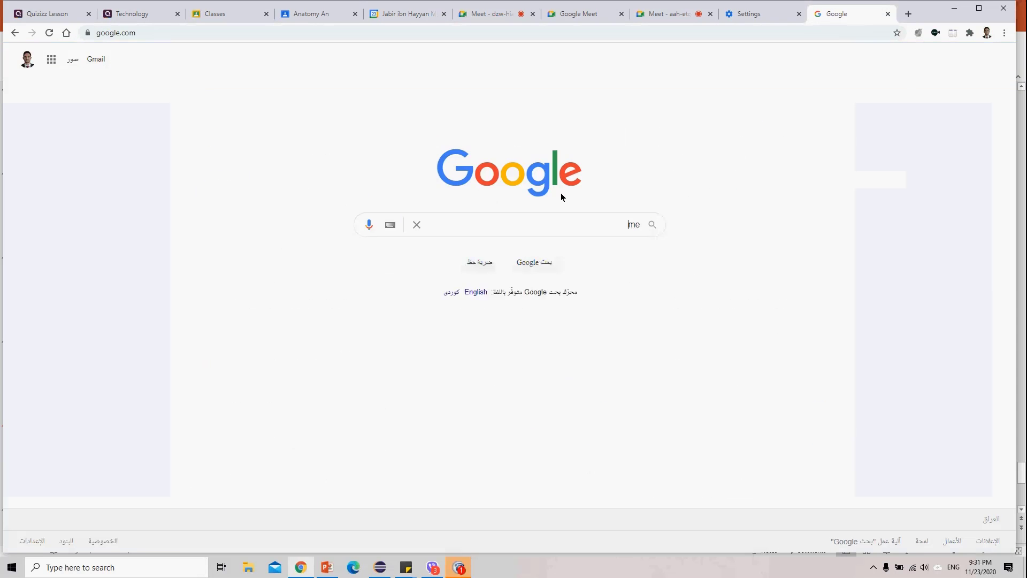
text(chrome extension)
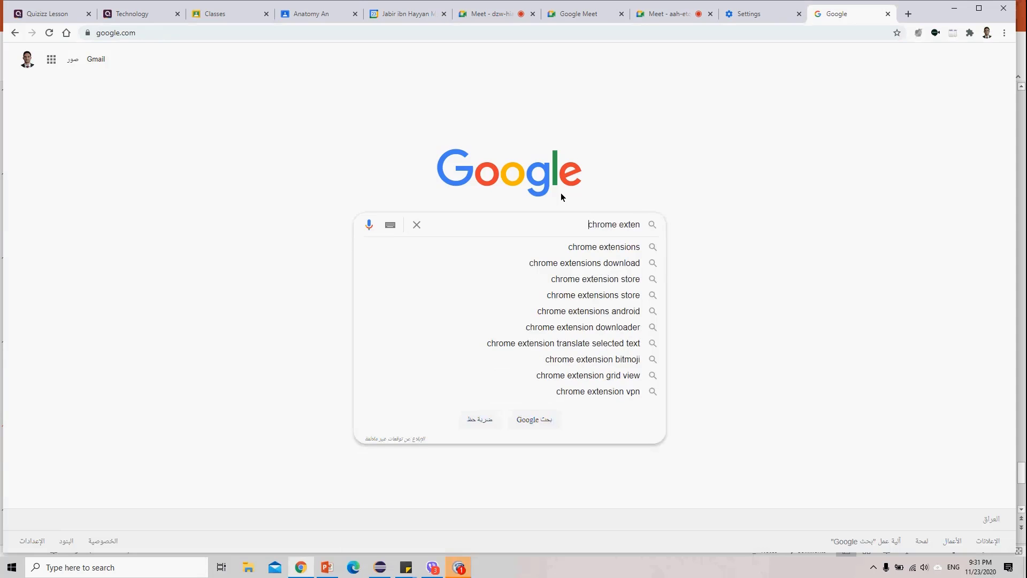
key(Return)
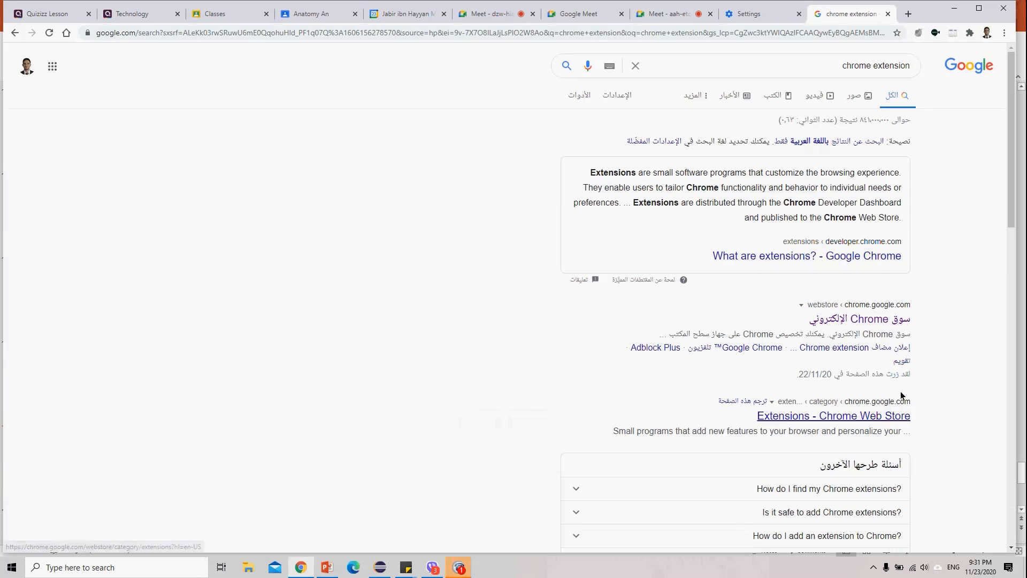
click(881, 420)
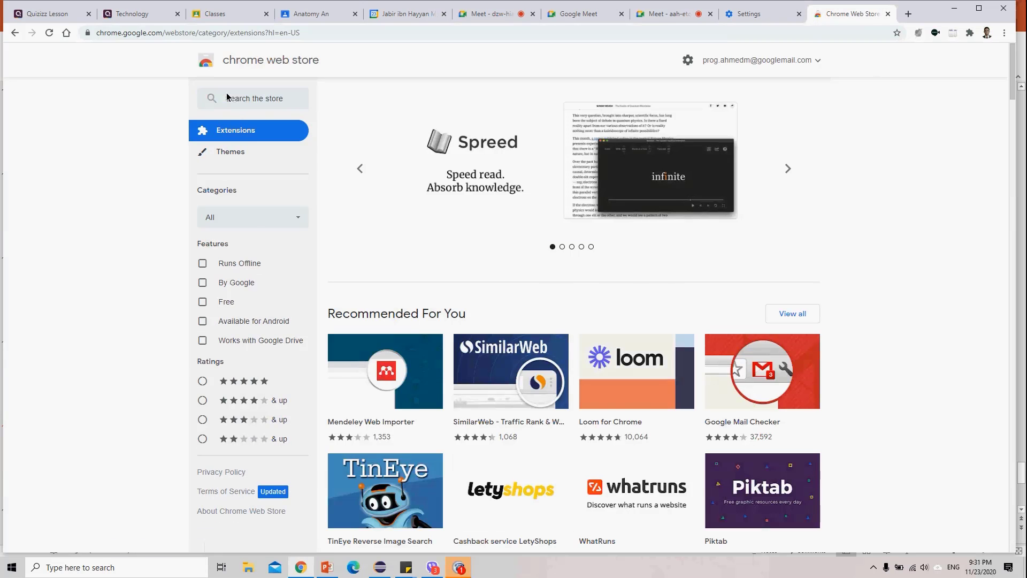
Search the Chrome Web Store for "google meet", restrict the results to extensions, and look through the add-ons on offer.
click(242, 106)
text(google )
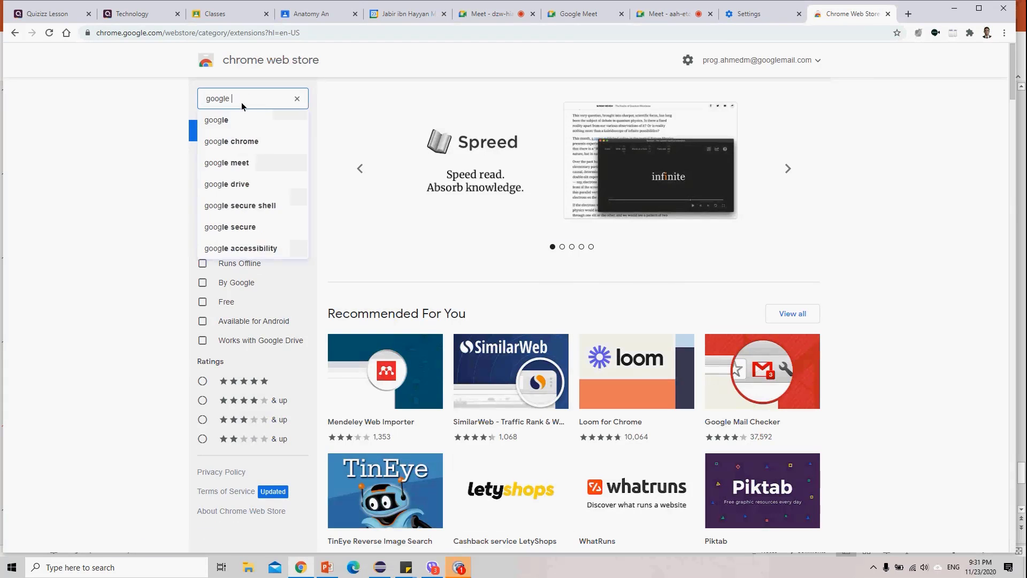
text(meet)
key(Return)
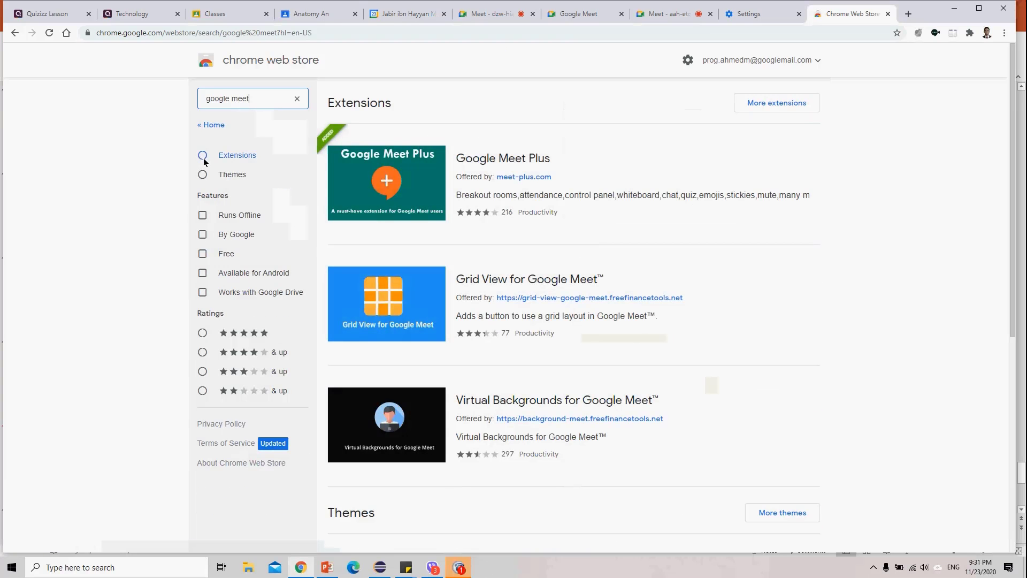
click(229, 156)
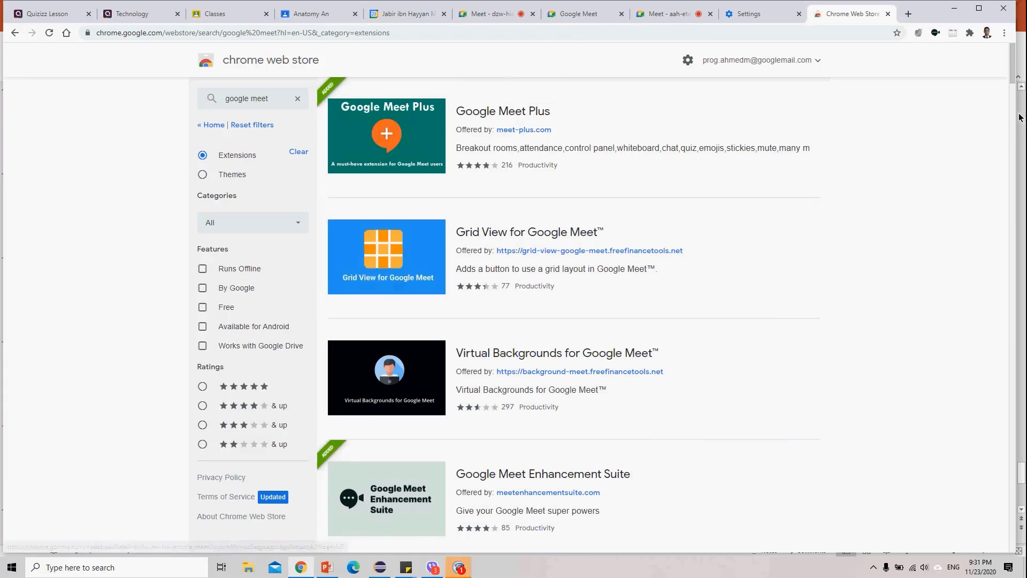
drag(1016, 70, 1025, 394)
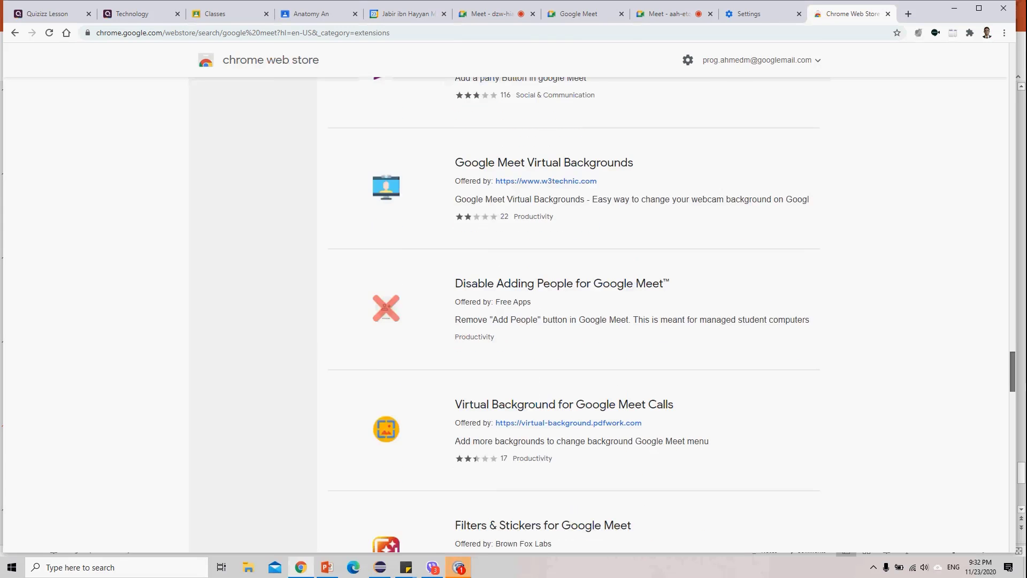
scroll(1006, 309, down, 1)
scroll(1006, 309, down, 2)
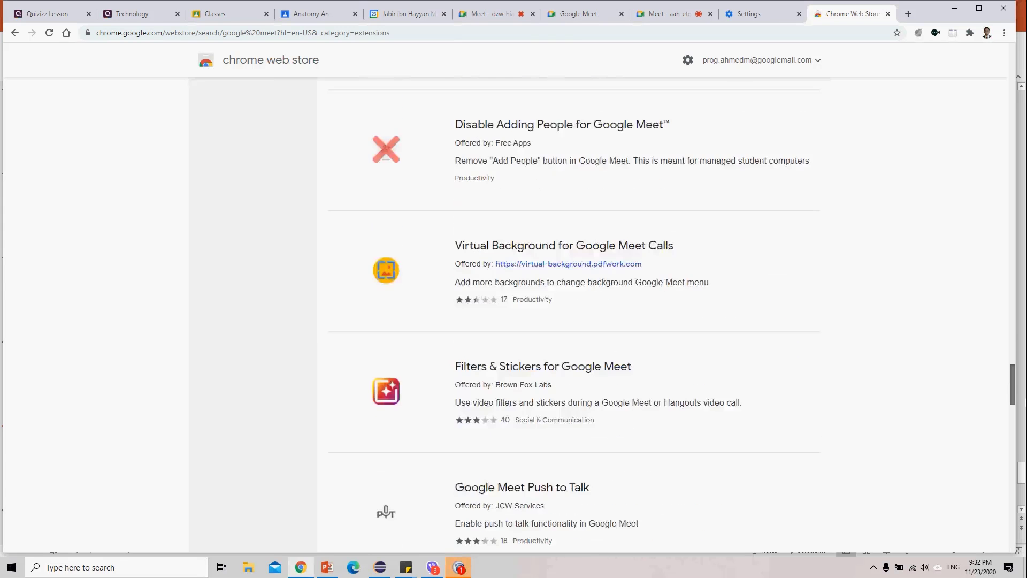
scroll(1000, 243, down, 5)
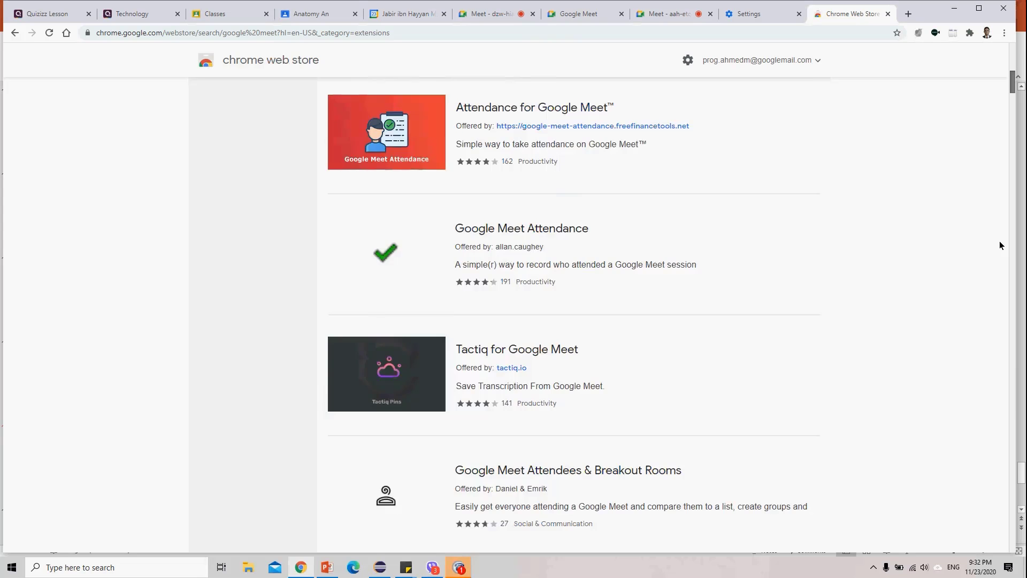
Replace the store search with "attendees", keeping the results limited to extensions.
scroll(1000, 241, up, 1)
scroll(996, 228, up, 7)
scroll(996, 228, up, 4)
click(252, 99)
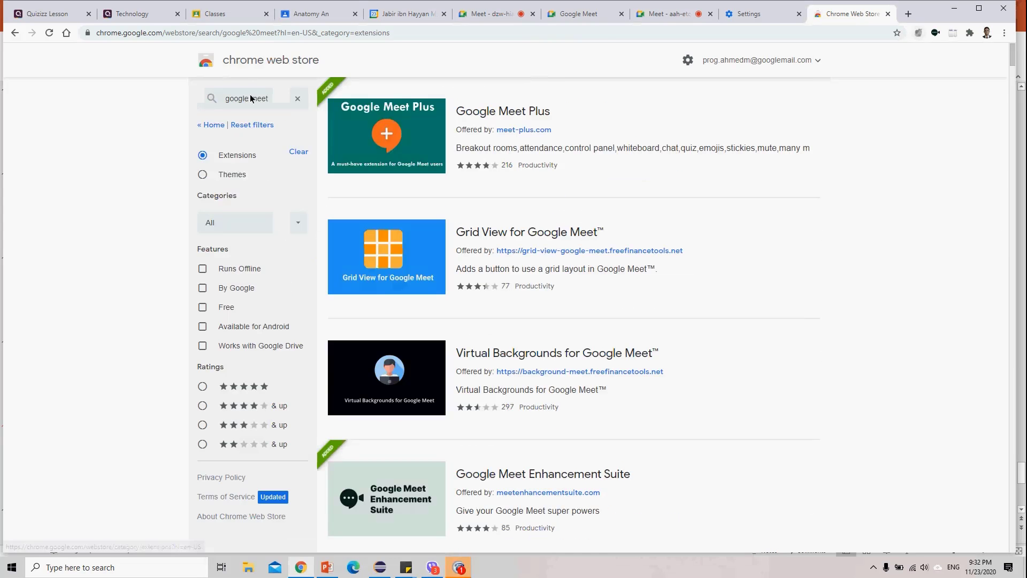
key(ctrl+a)
text(attendees)
key(Return)
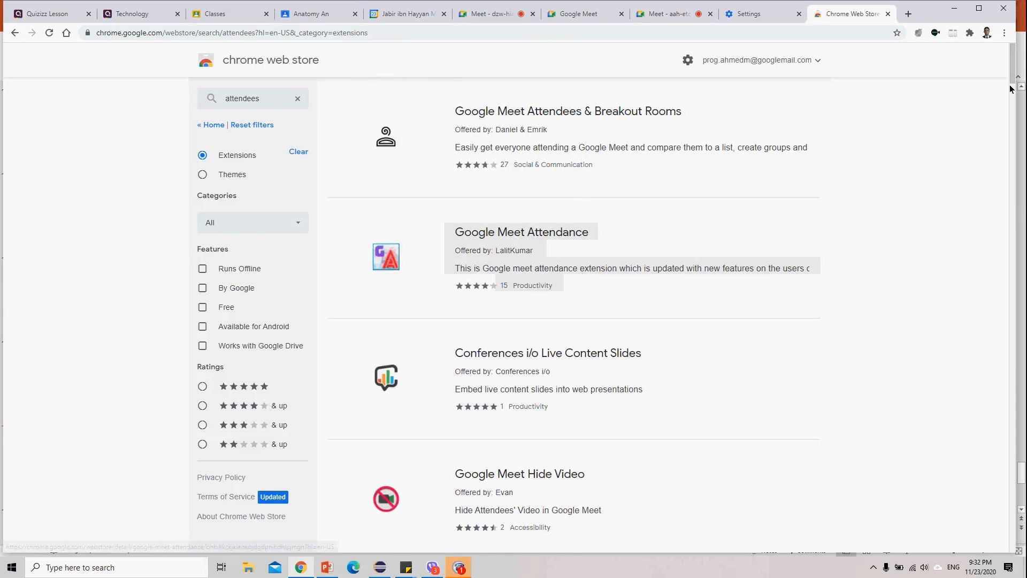
Look through the "attendees" extension results and check the browser's list of active extensions.
scroll(1011, 91, down, 1)
scroll(1011, 97, down, 2)
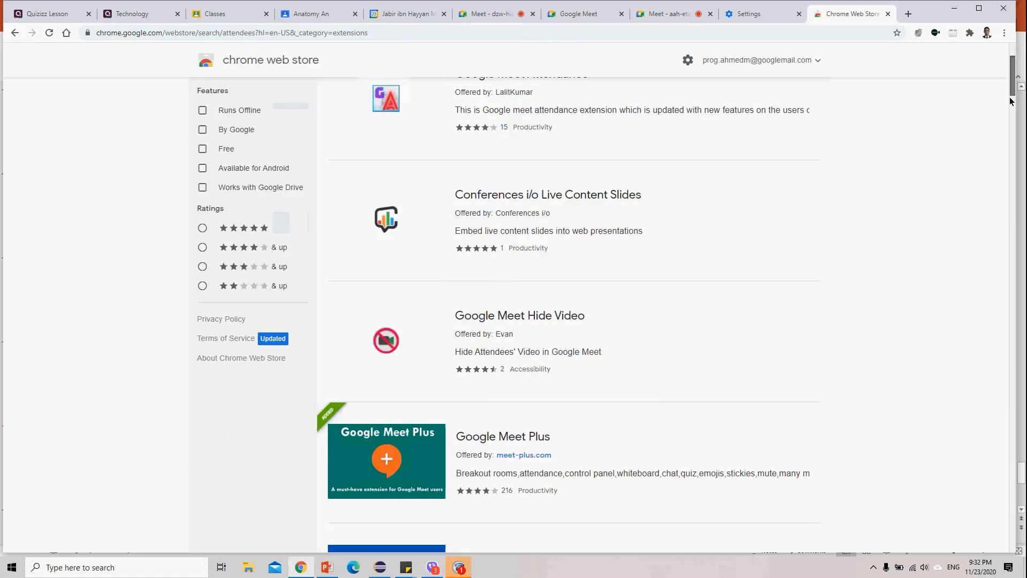
scroll(1011, 101, down, 2)
drag(1011, 100, 1025, 351)
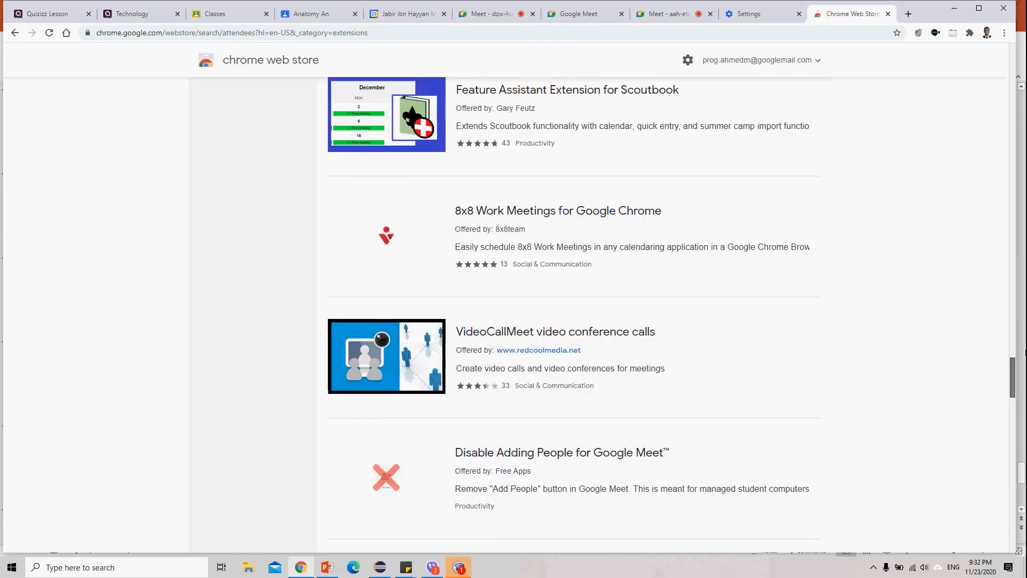
click(970, 32)
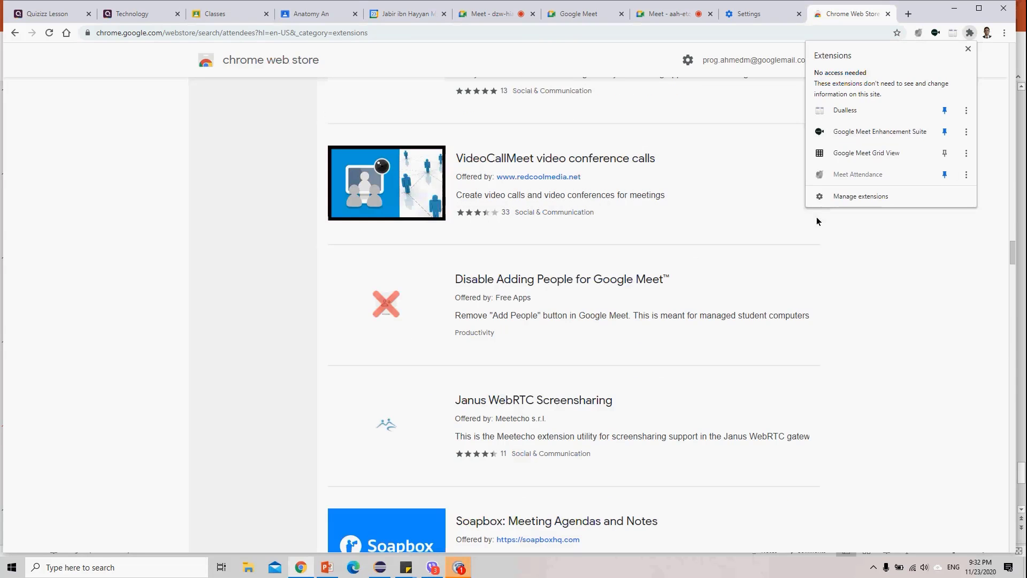
click(873, 284)
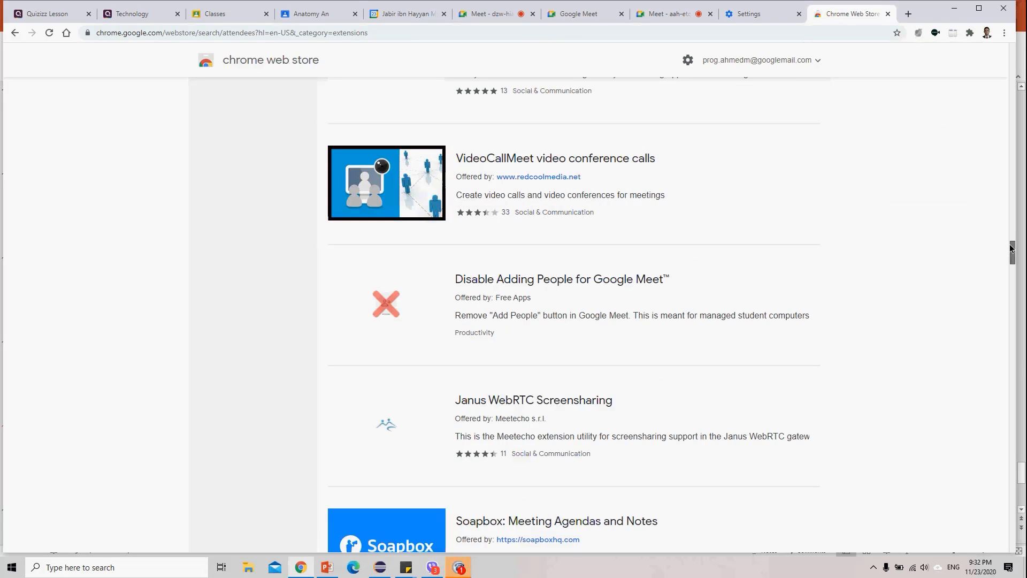
Refine the store search to "attendees meet".
scroll(1013, 246, up, 10)
scroll(1000, 163, up, 20)
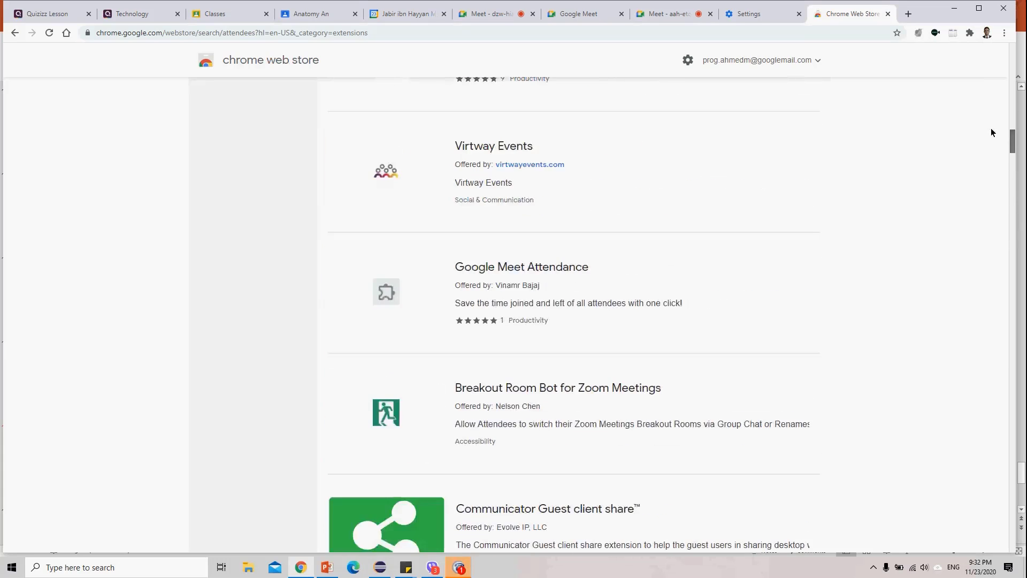
scroll(972, 67, up, 12)
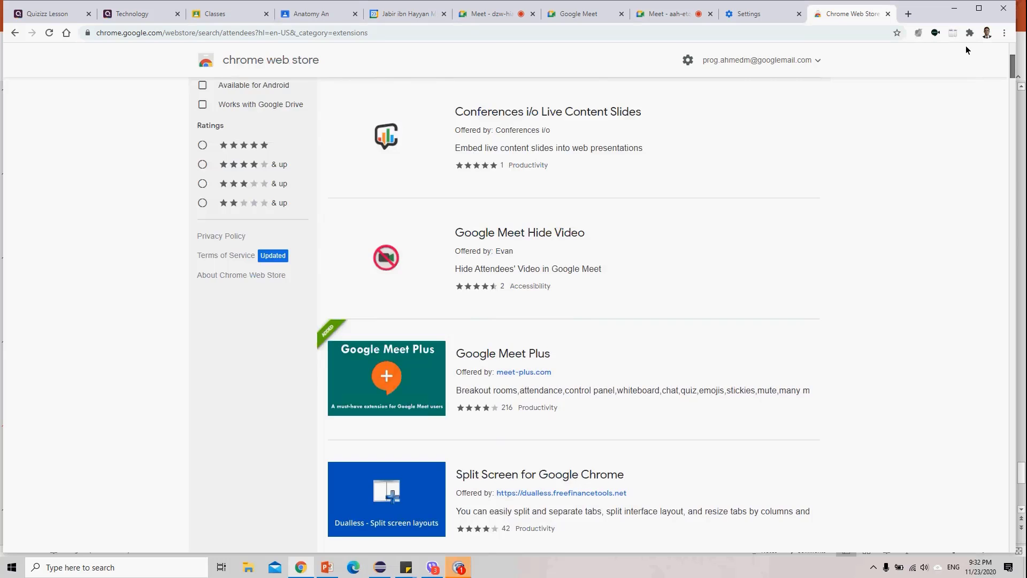
scroll(966, 50, up, 3)
scroll(268, 96, up, 2)
click(268, 97)
text(meet)
key(Return)
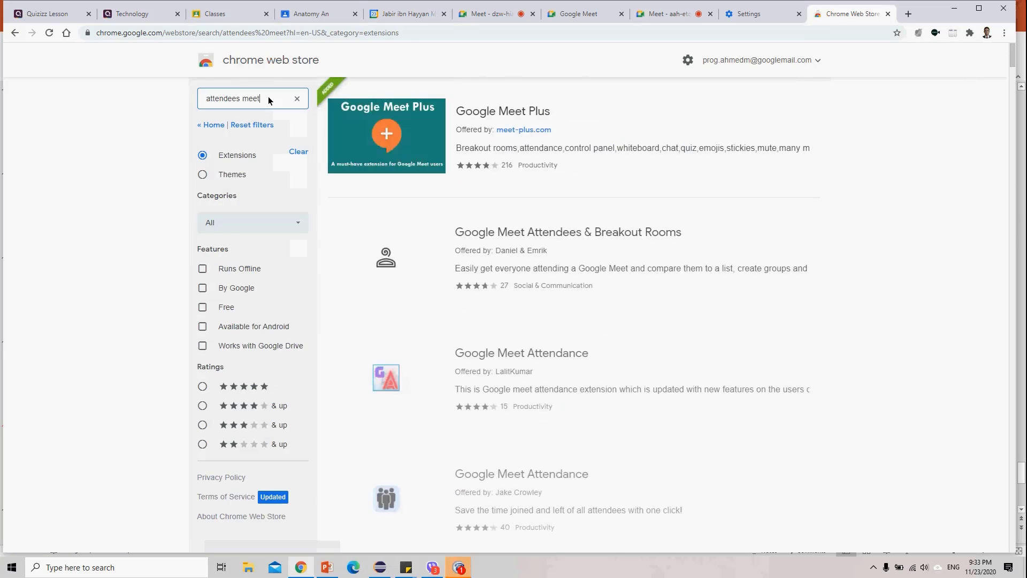
Find the Meet Attendance extension in the search results and open its store page.
drag(1015, 81, 1023, 220)
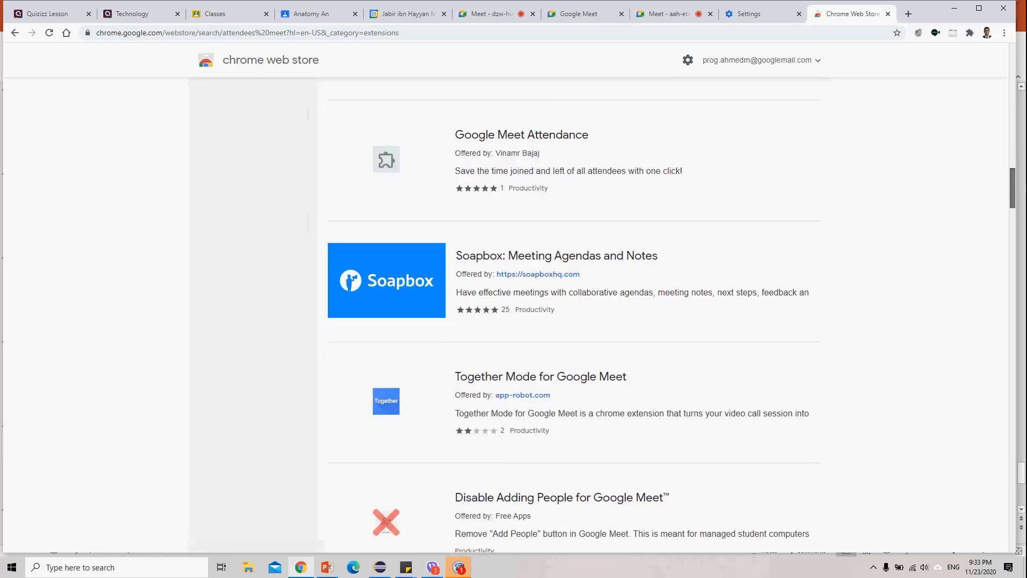
scroll(821, 333, down, 10)
click(821, 333)
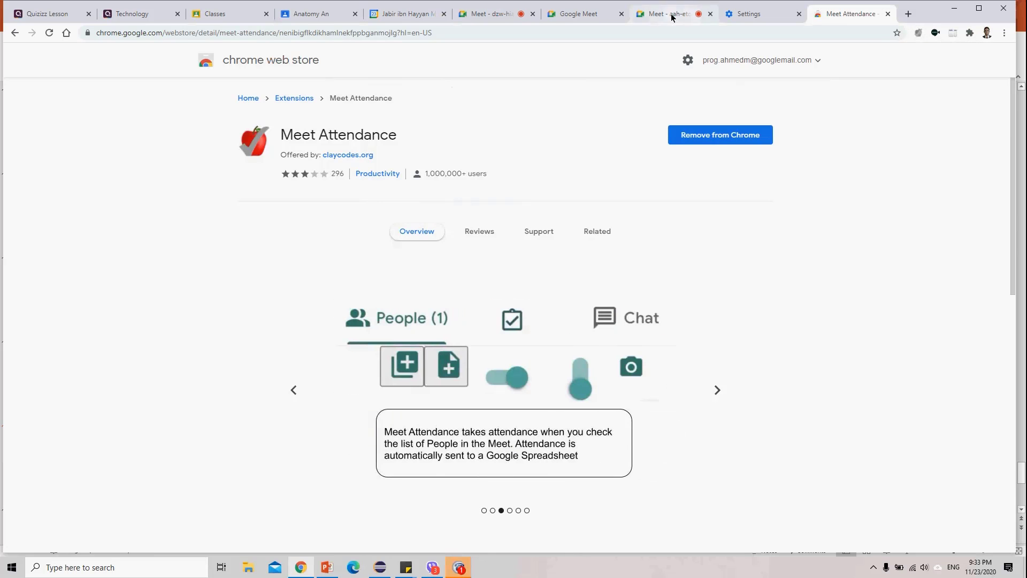
Return to the running Google Meet call and examine the grid view control that the extension adds.
click(675, 11)
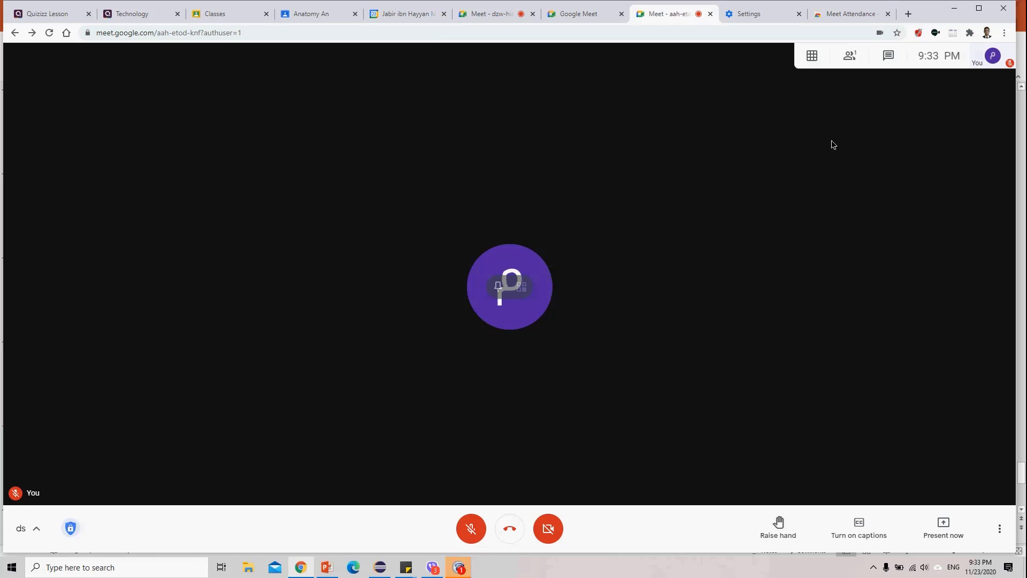
mouse_move(815, 58)
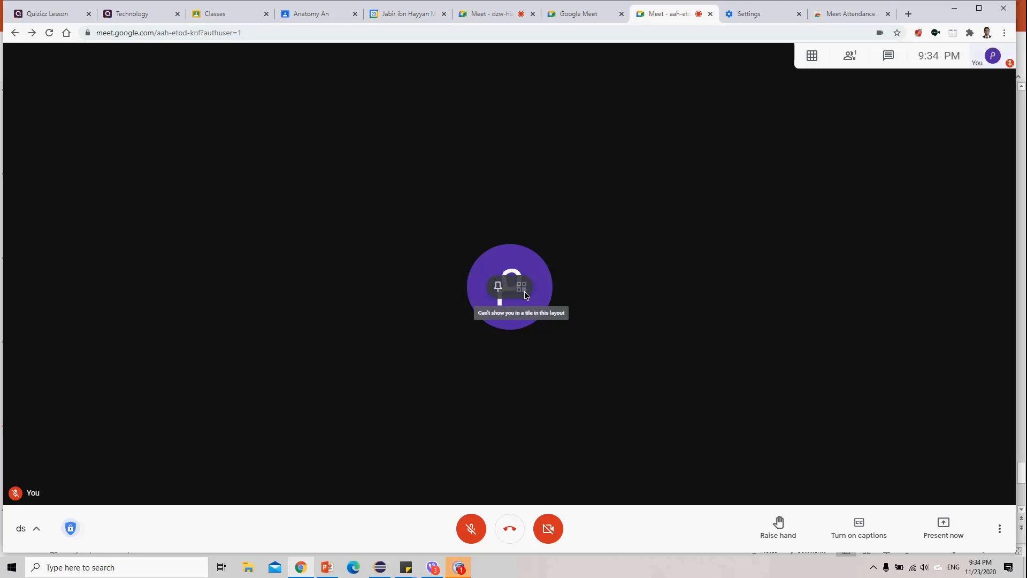
mouse_move(812, 58)
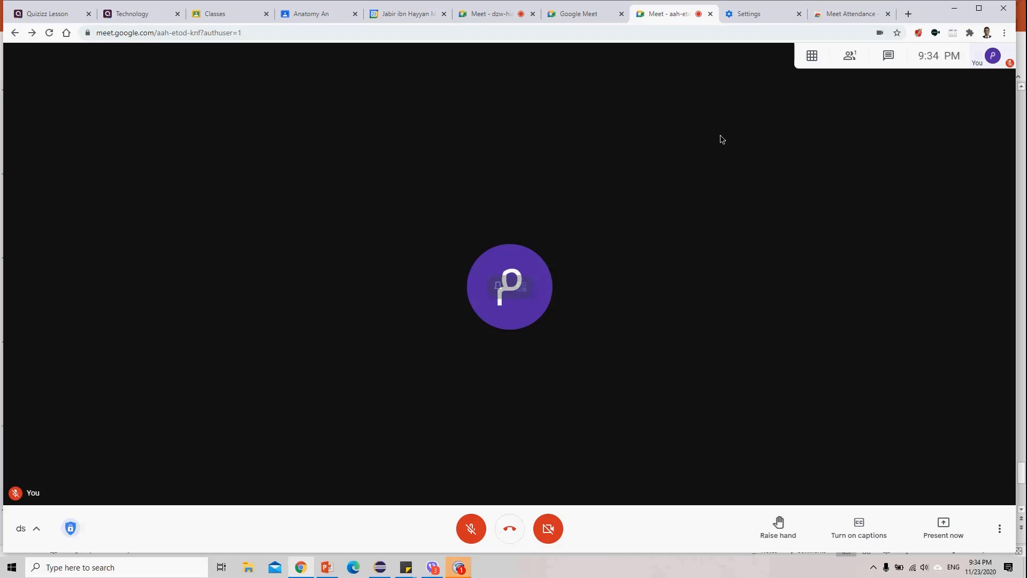
Check the Push To Talk option in Google Meet Enhancement Suite and try it out in the call.
click(934, 36)
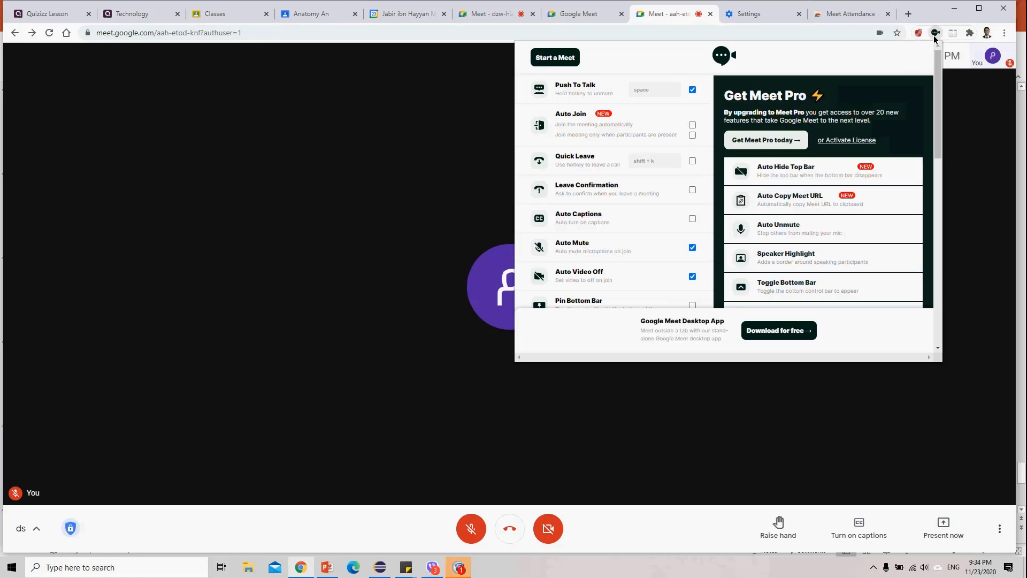
click(376, 210)
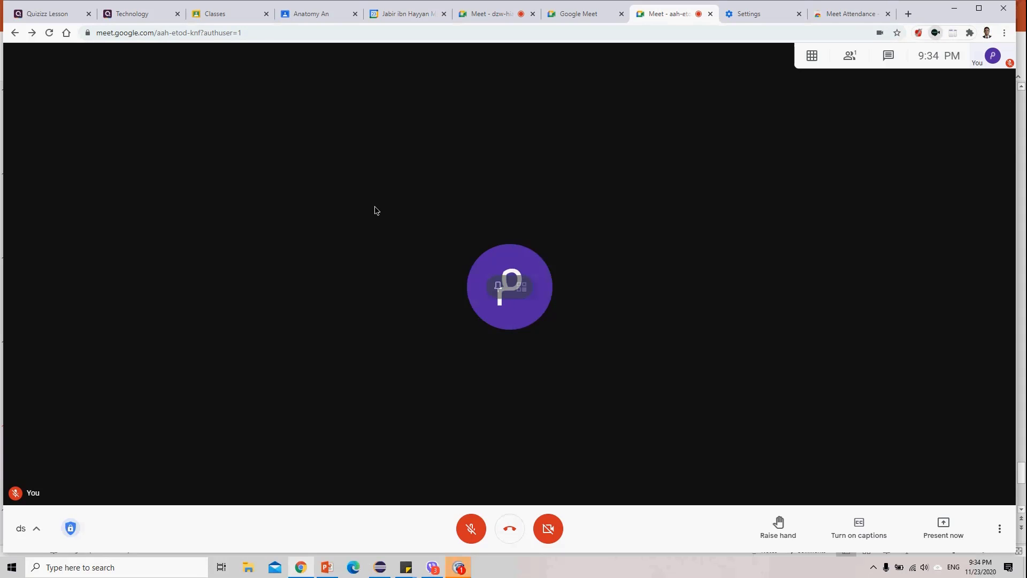
key(space)
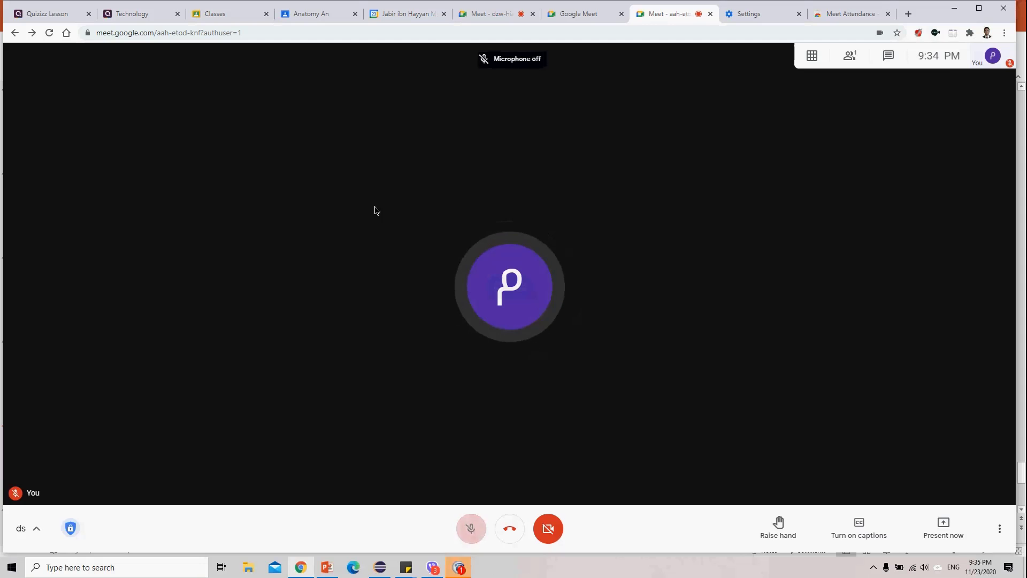
key(space)
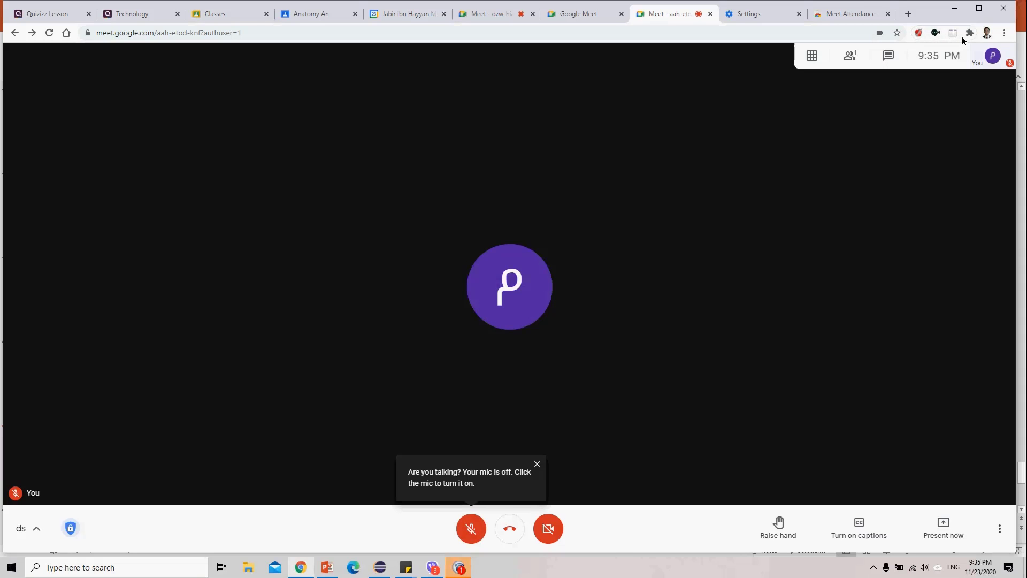
Review the free and Pro options of Google Meet Enhancement Suite, and close its settings.
click(934, 33)
click(933, 33)
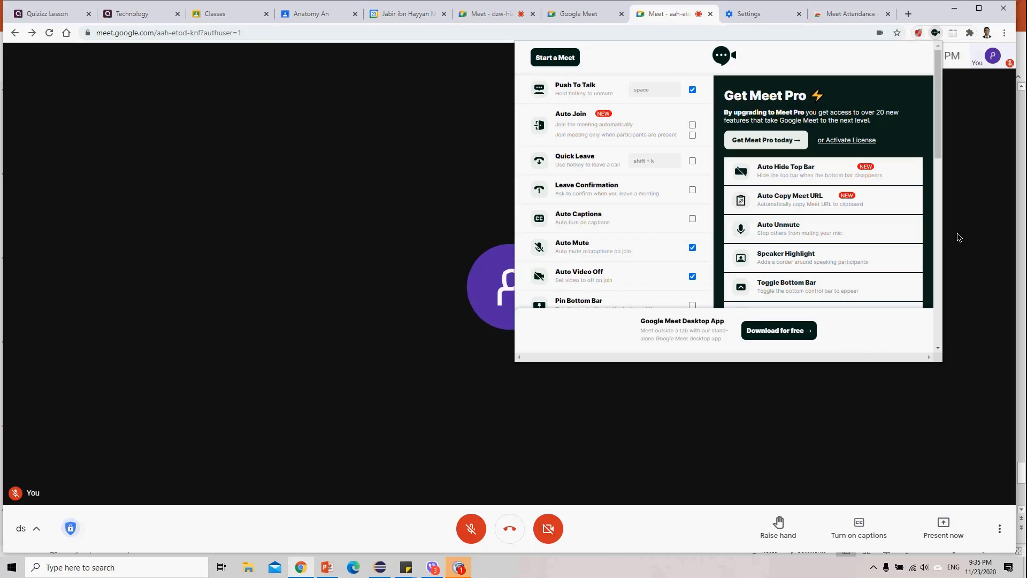
drag(940, 143, 950, 220)
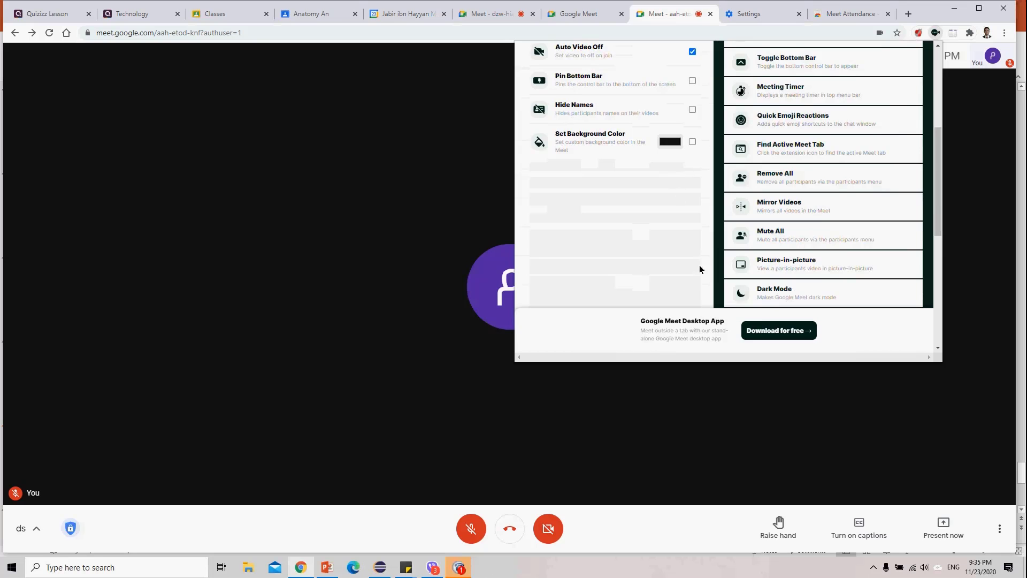
click(993, 172)
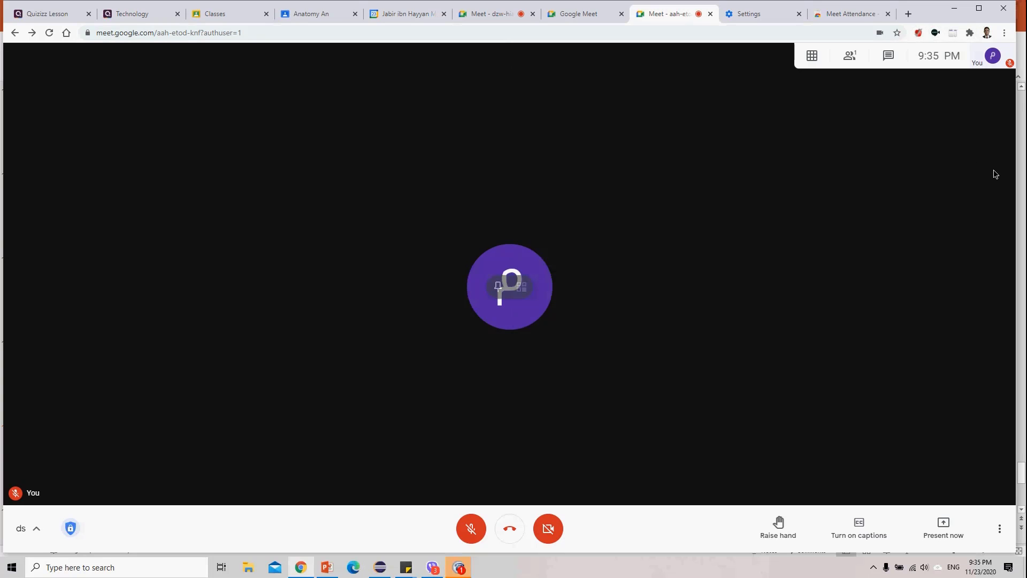
Split the screen 7:3 with the Dualless extension, giving the Meet call the wider window beside the other browser tabs.
click(953, 34)
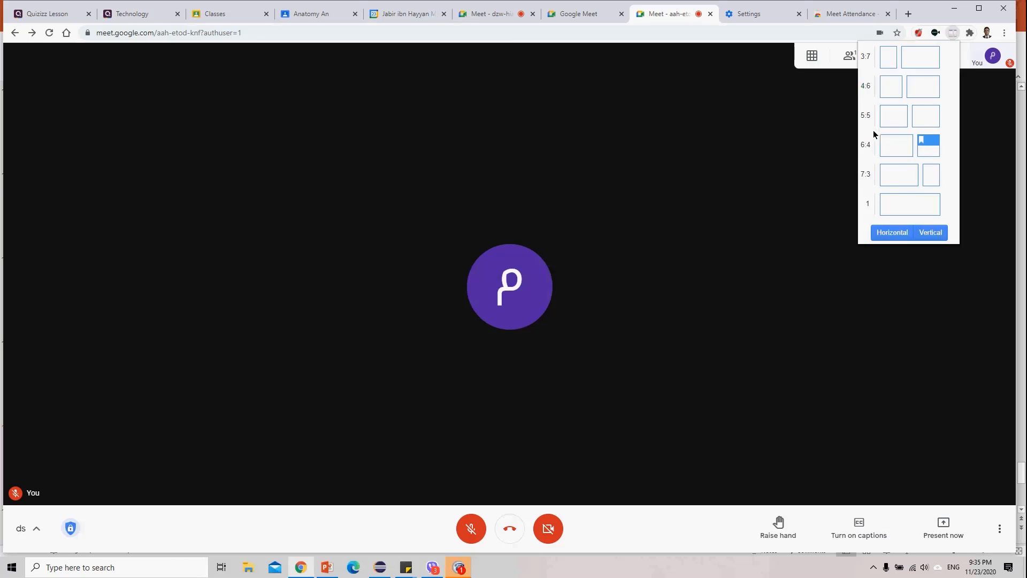
click(895, 181)
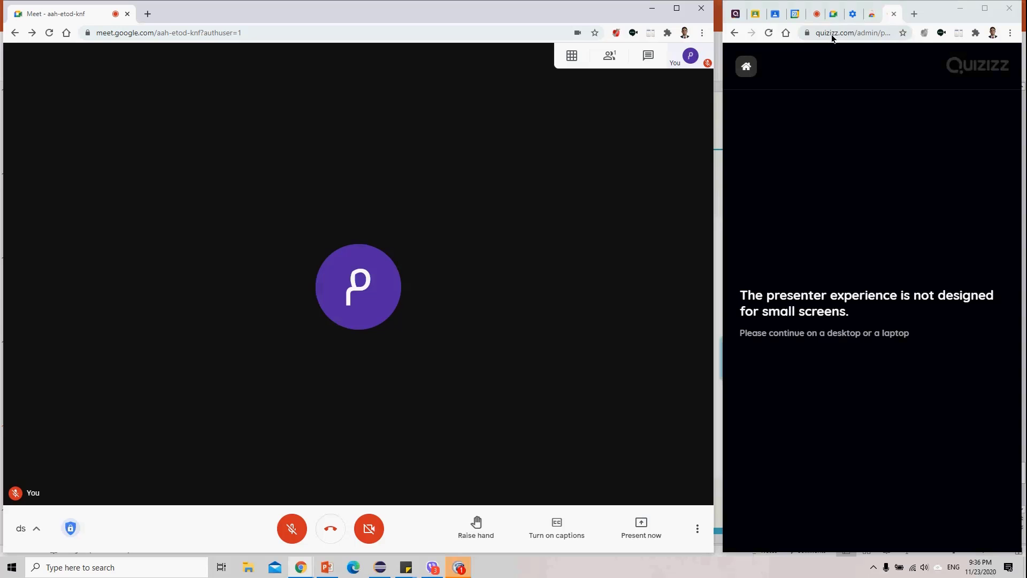
Examine the windows available for presenting in the Meet call, including the Quizizz Lesson window, and leave without sharing.
click(646, 529)
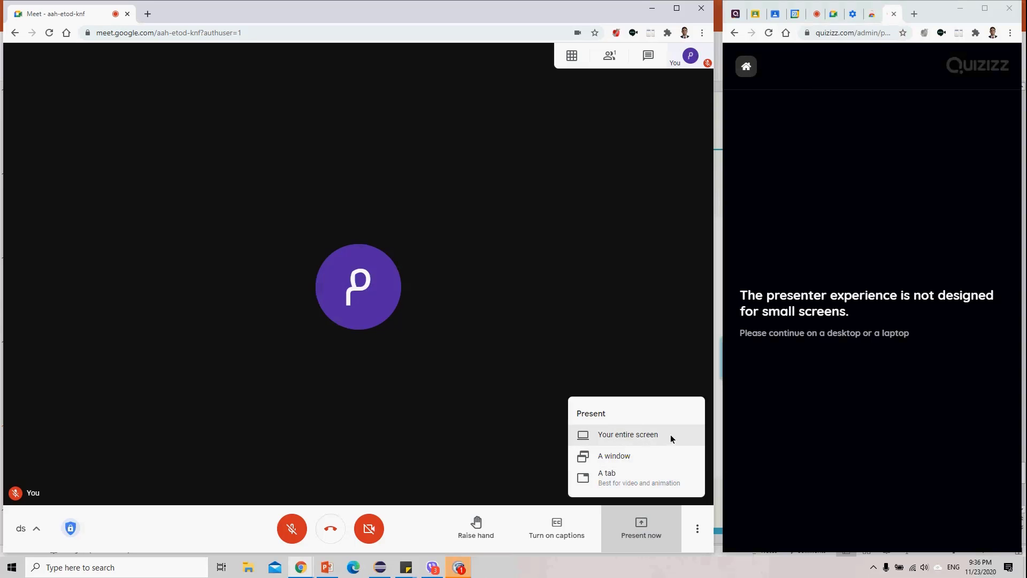
click(606, 459)
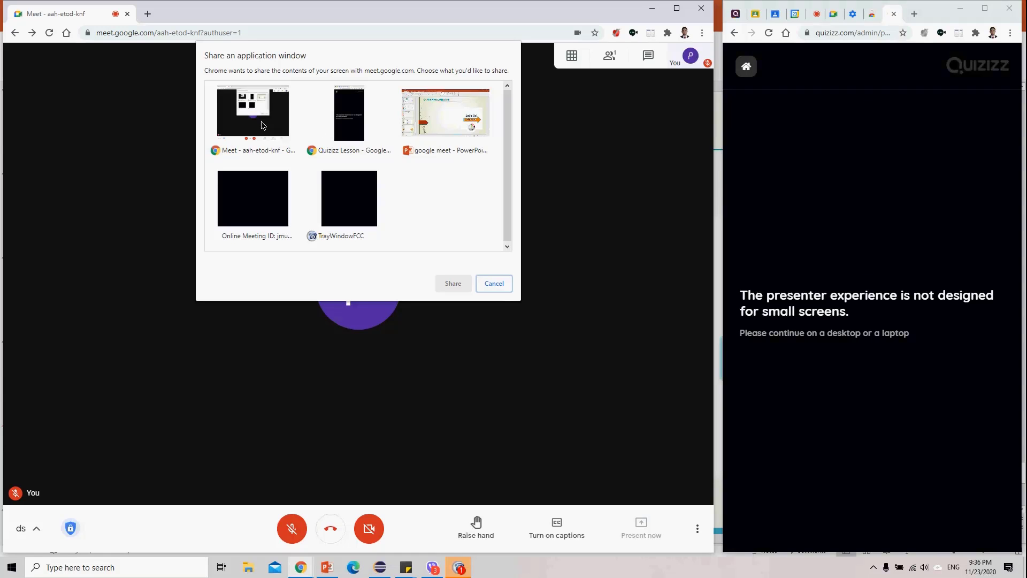
click(346, 122)
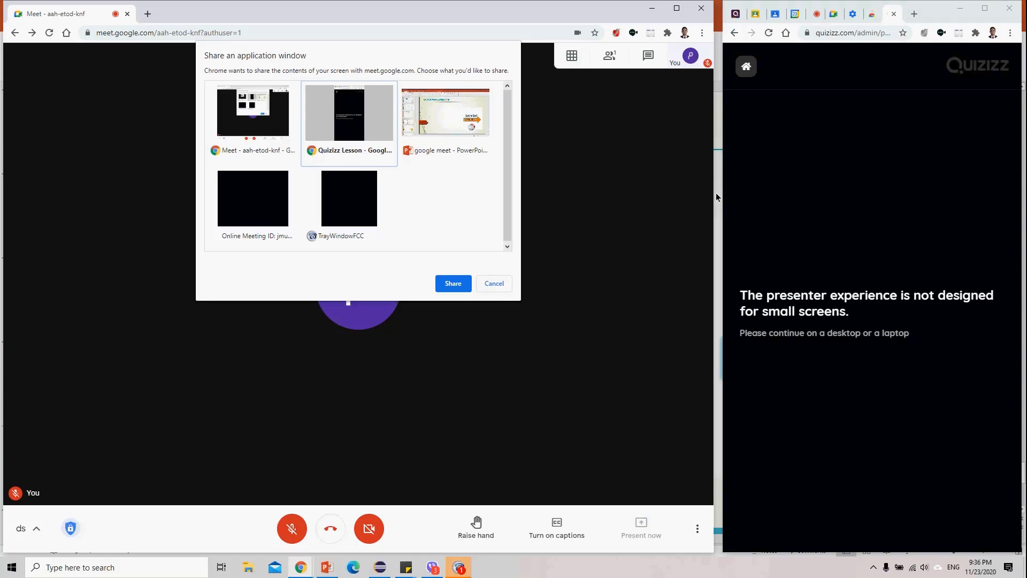
click(496, 284)
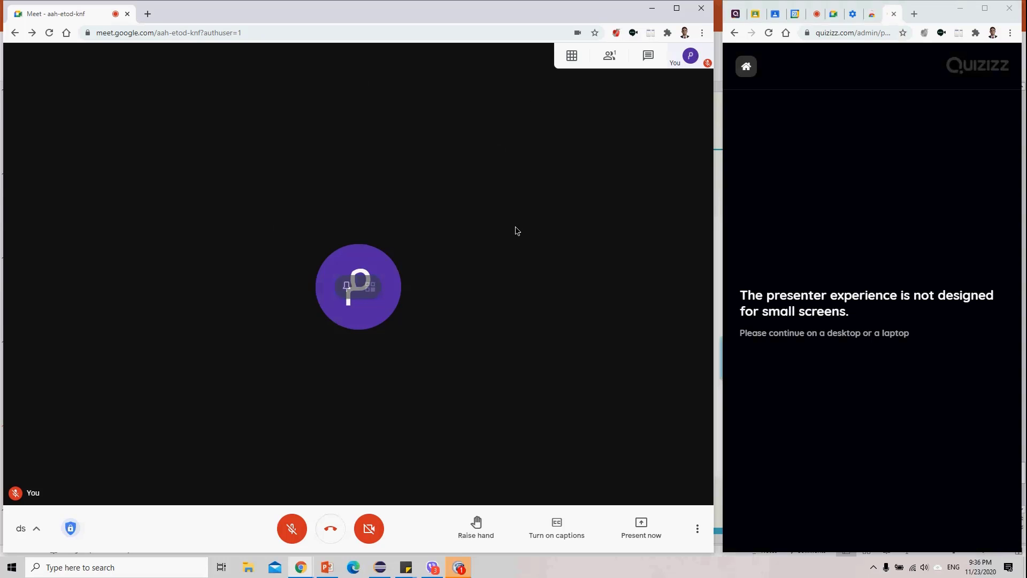
Maximize the Meet call window so it fills the screen again.
click(668, 33)
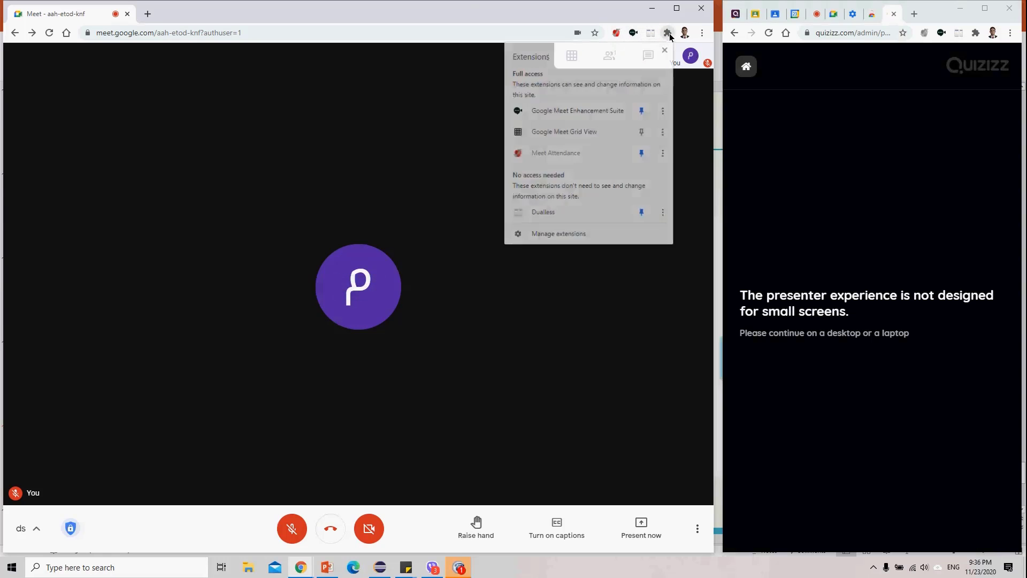
click(470, 12)
double_click(470, 12)
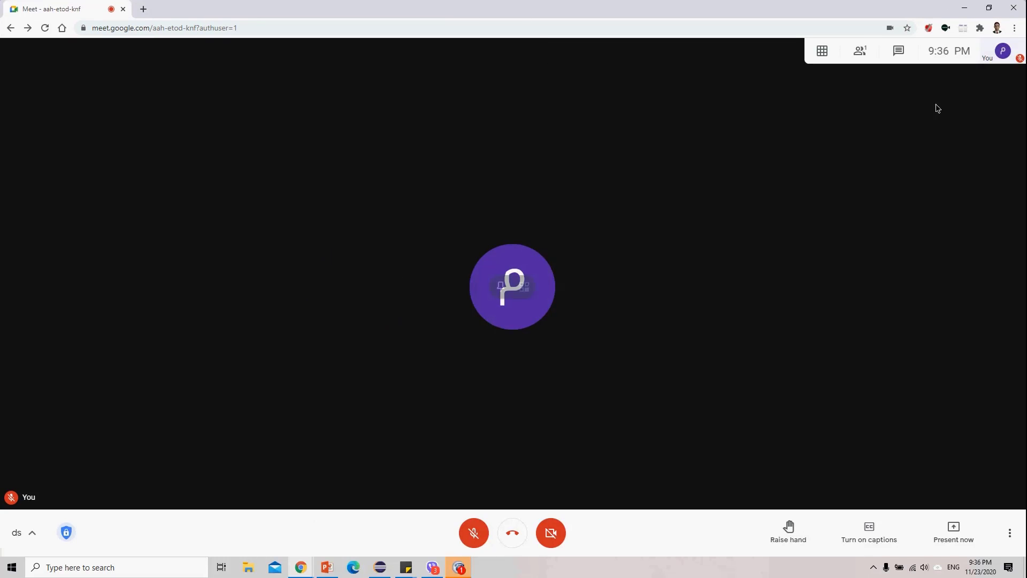
Show the call's participants and generate the attendance spreadsheet with the Meet Attendance extension.
click(861, 54)
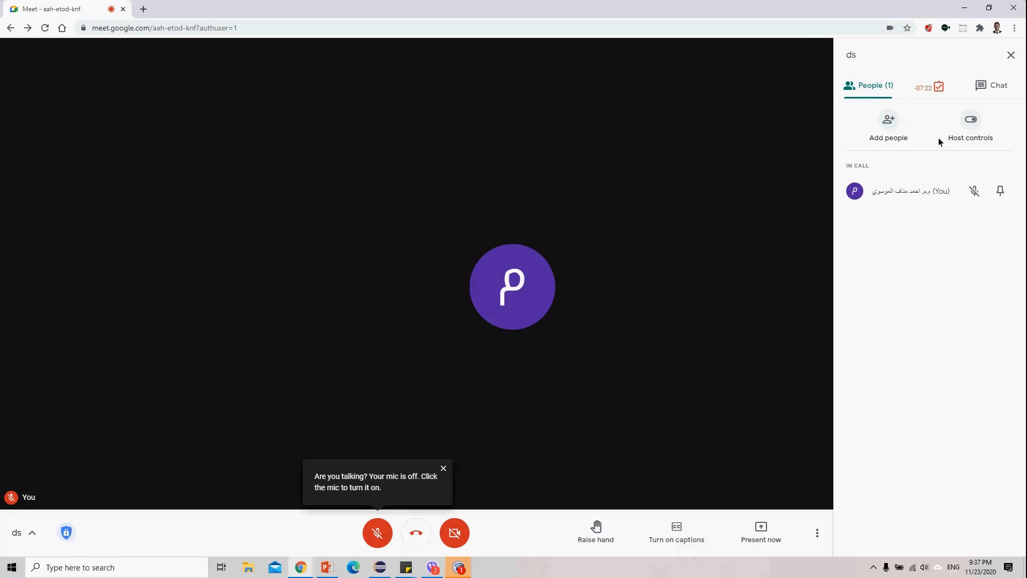
mouse_move(935, 92)
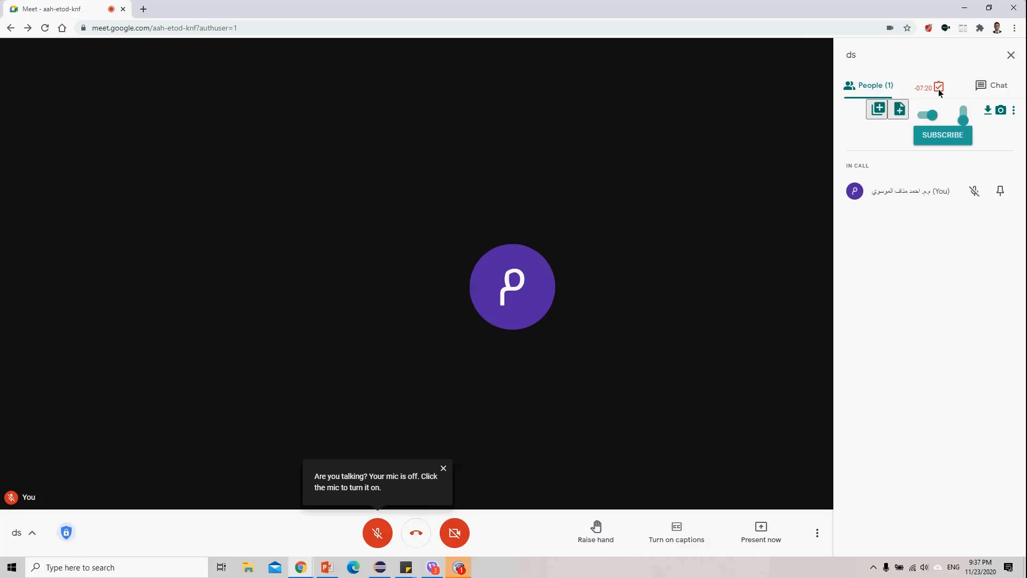
click(940, 87)
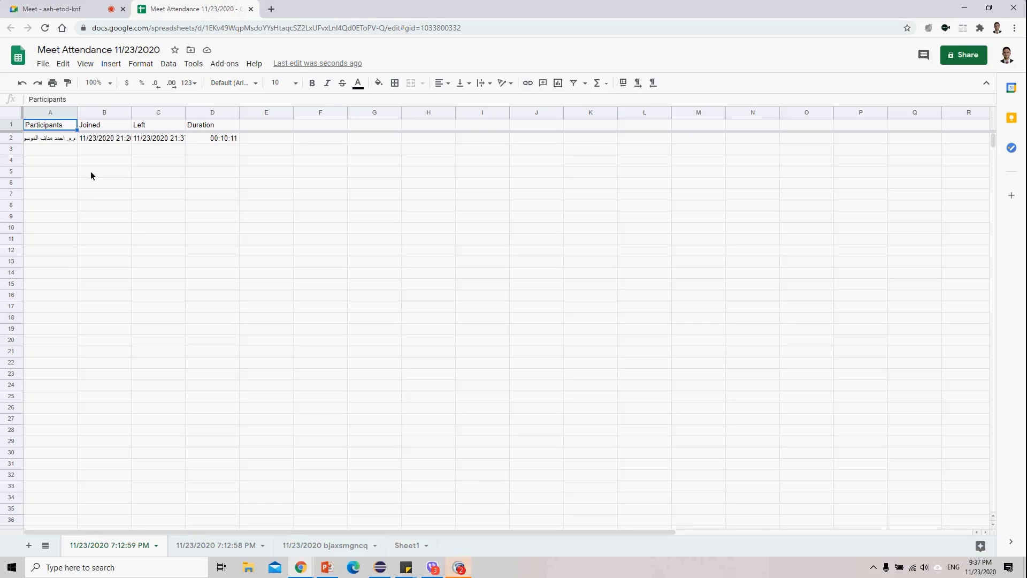
Return to the call, export the attendance to the spreadsheet a second time, and close one of the two attendance sheets.
click(67, 6)
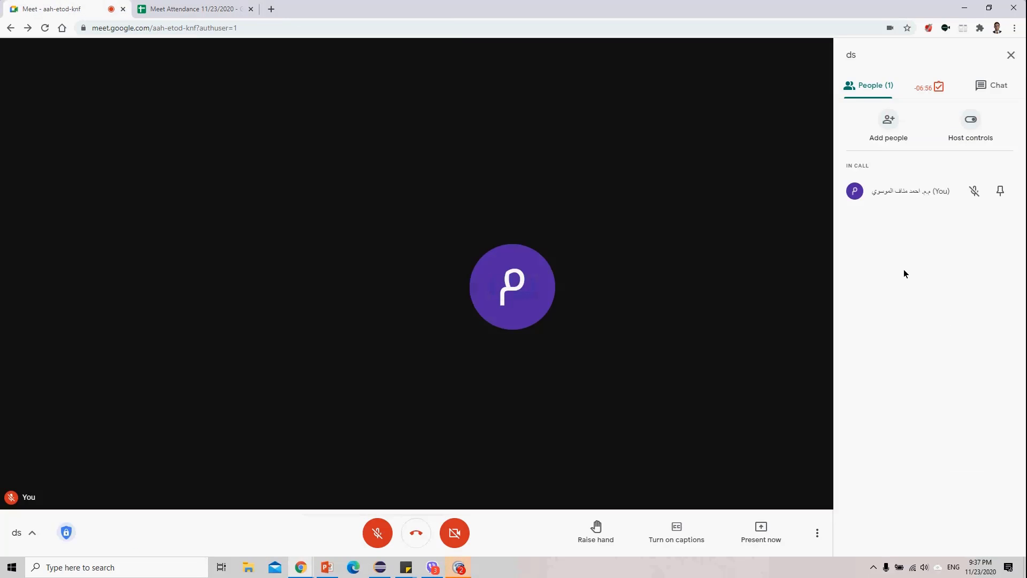
mouse_move(939, 108)
mouse_move(940, 89)
click(936, 88)
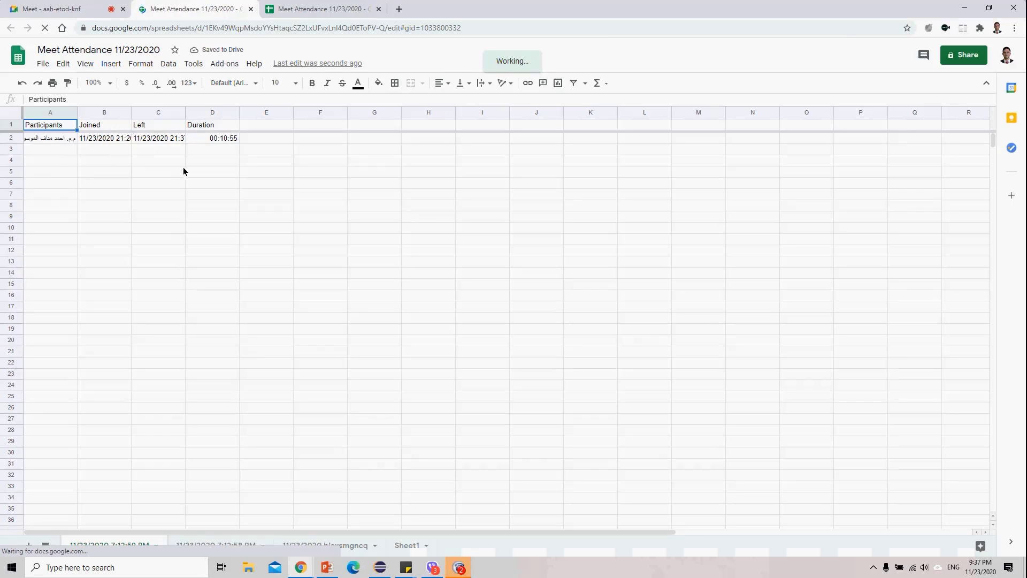
click(251, 10)
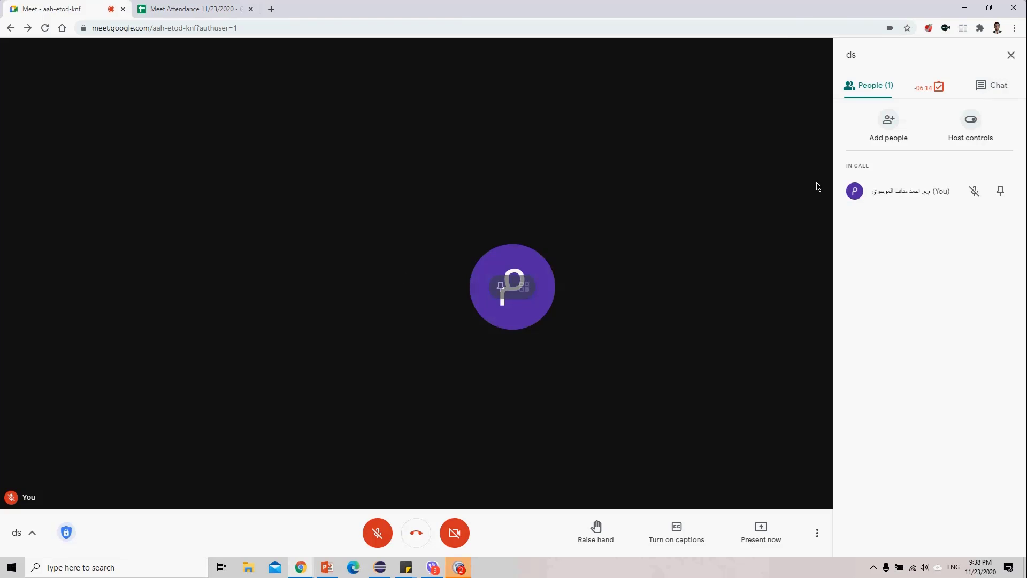
click(980, 27)
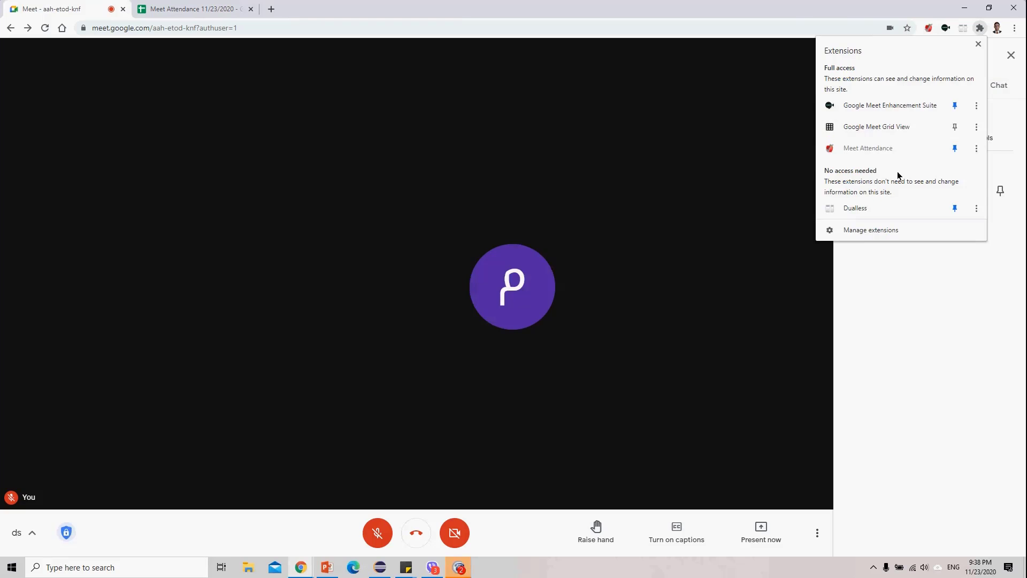
click(629, 244)
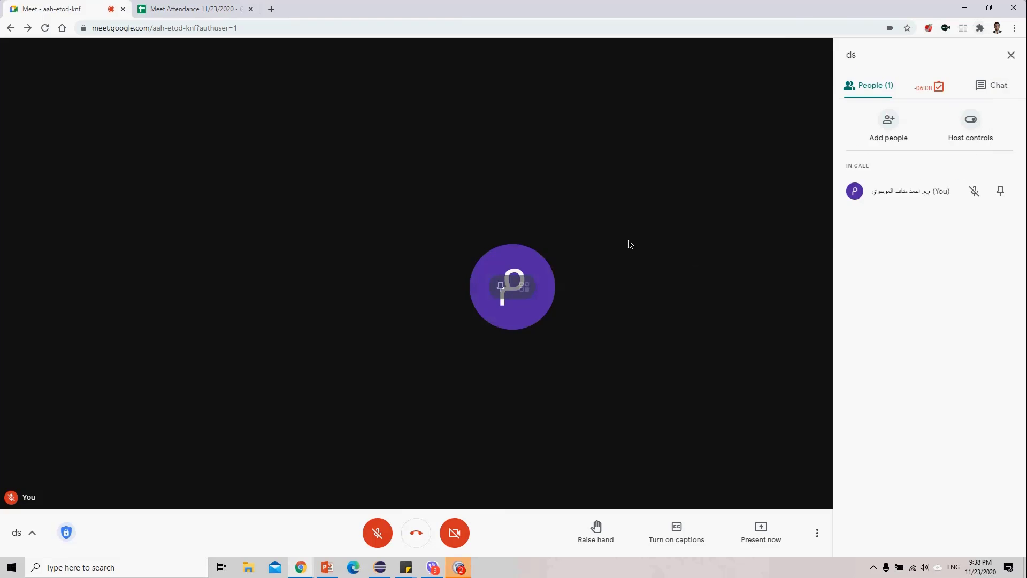
click(433, 571)
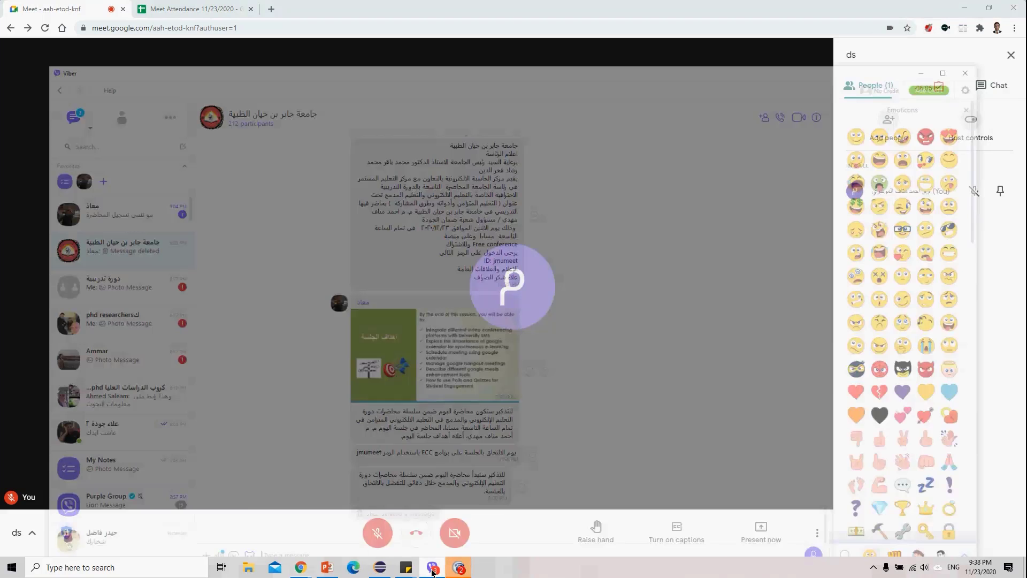
click(433, 570)
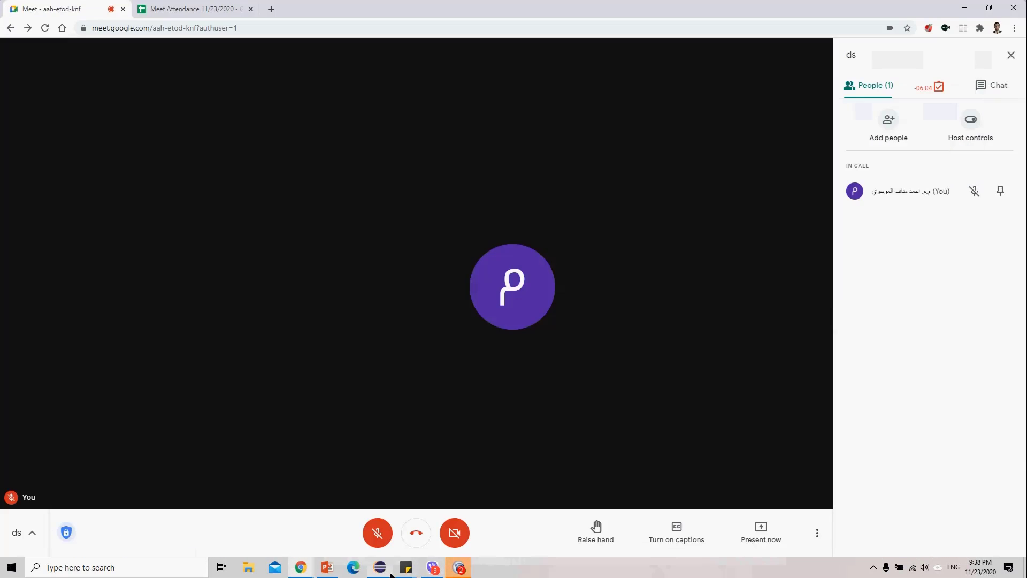
Switch to the google meet presentation in PowerPoint and go to the closing Thank You slide.
click(327, 568)
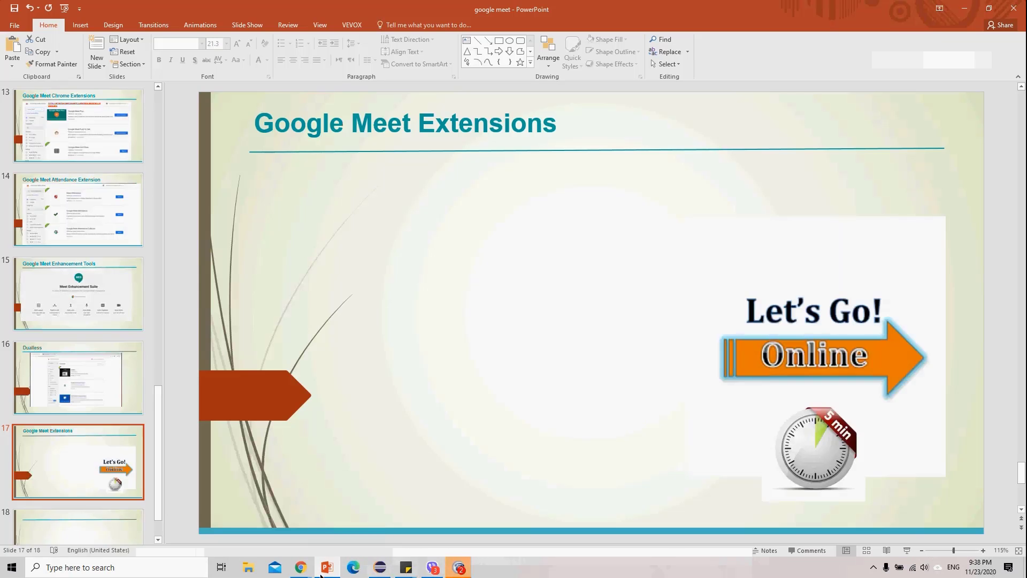
key(Down)
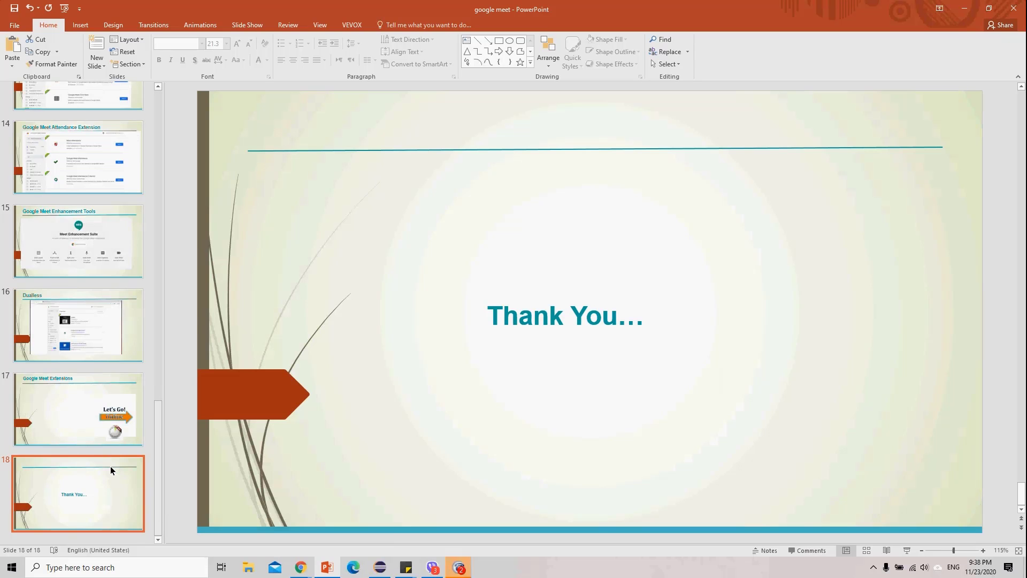
click(458, 567)
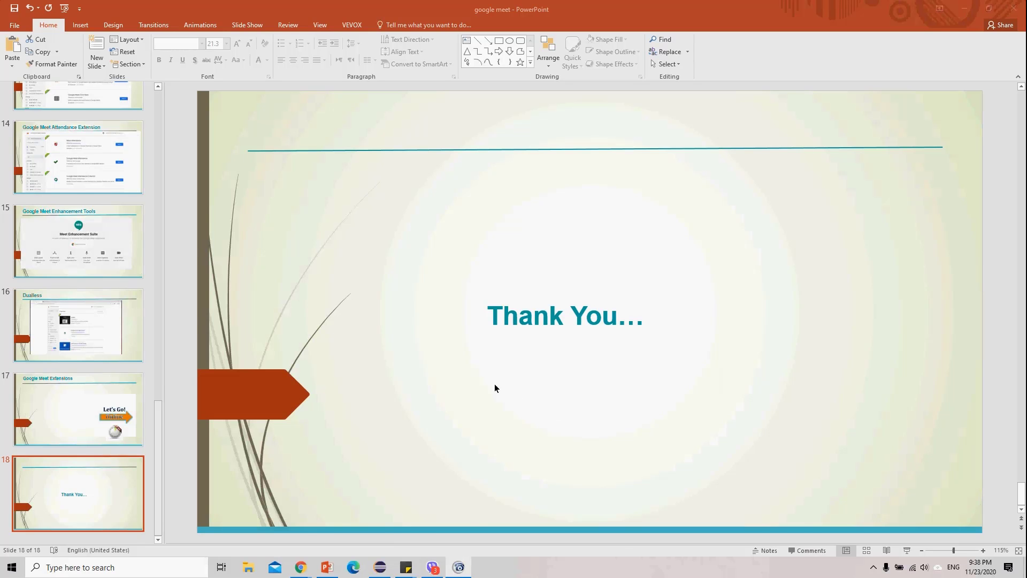
Switch back to the Meet window in Chrome, open quizizz.com in a new tab, and browse the quizzes offered by subject.
mouse_move(301, 569)
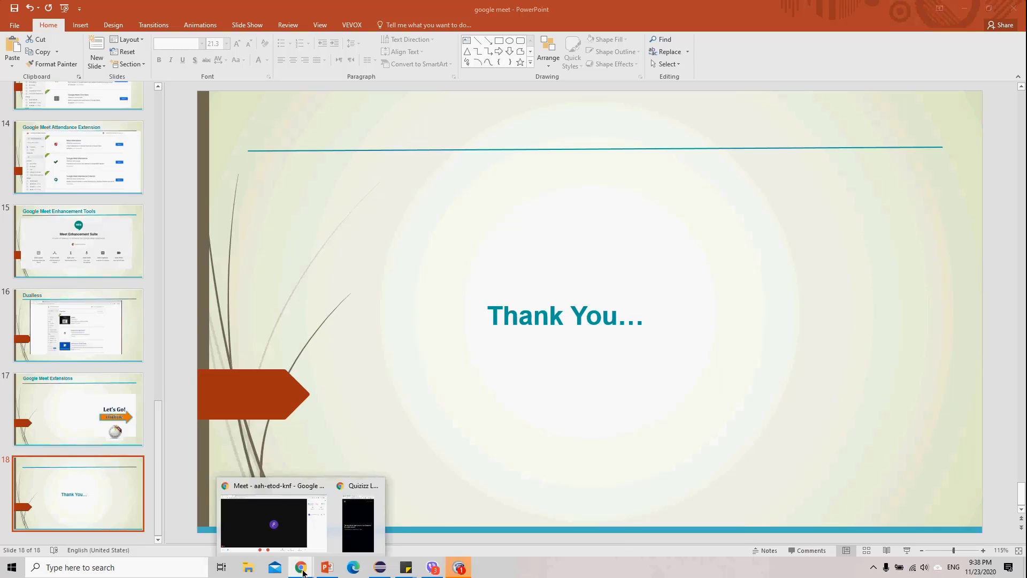
click(277, 536)
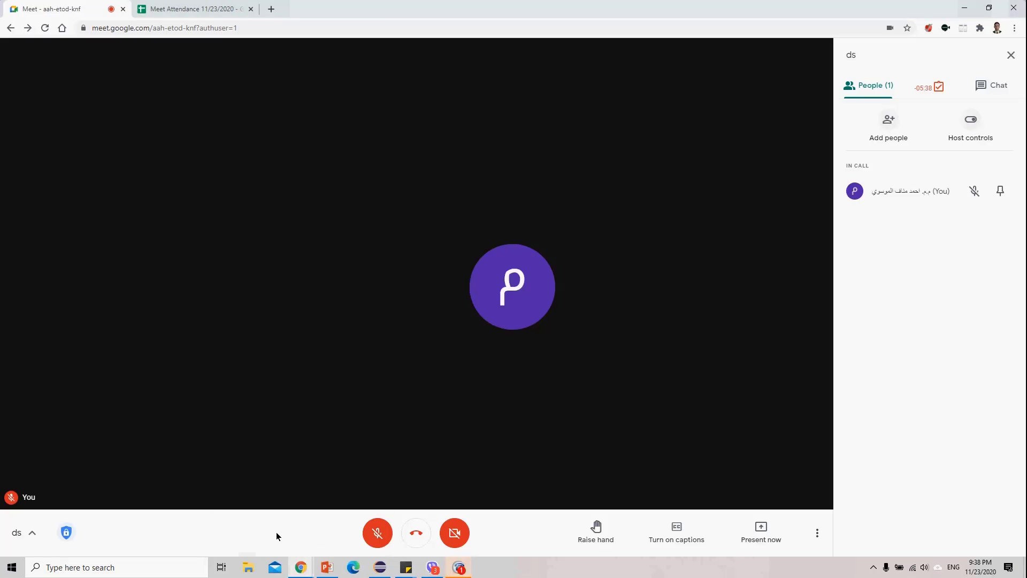
click(271, 14)
text(quizizz.com)
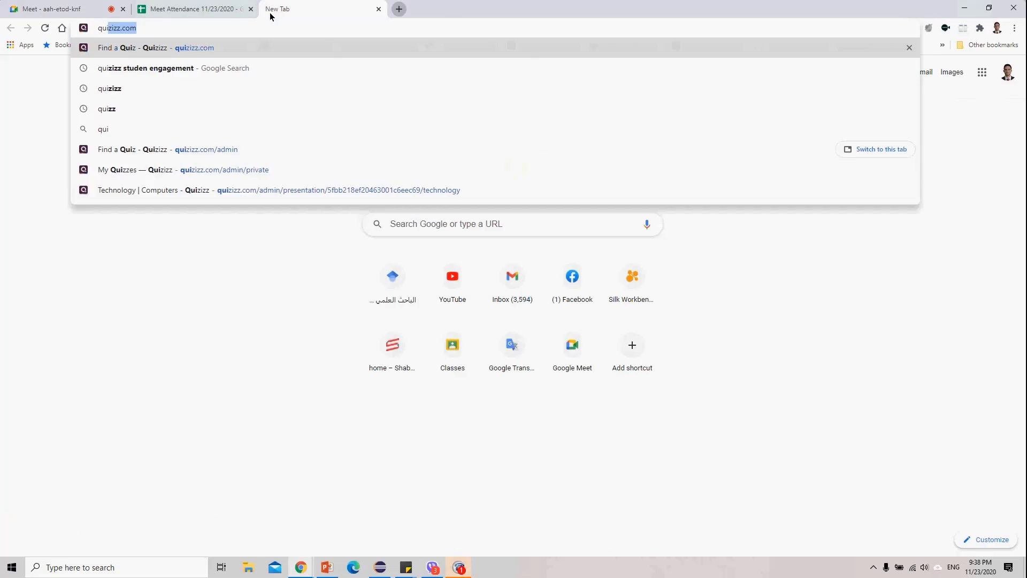
key(Return)
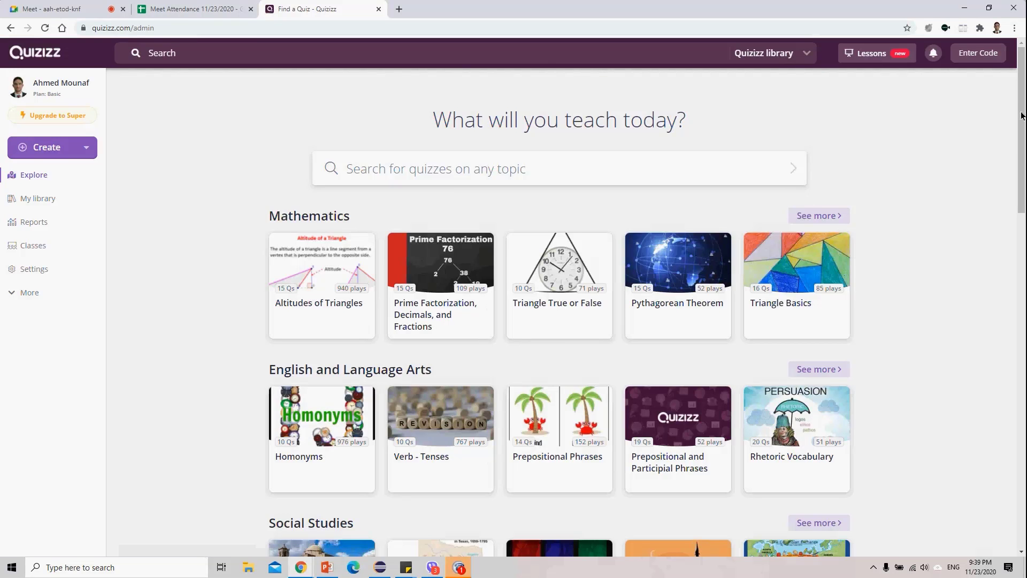
drag(1020, 157, 1020, 191)
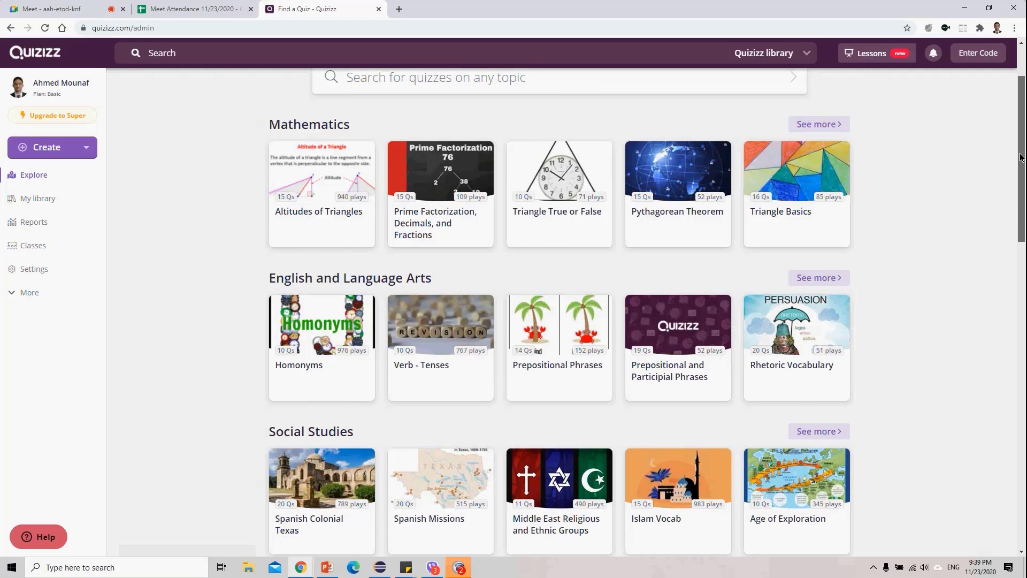
drag(1020, 158, 1020, 150)
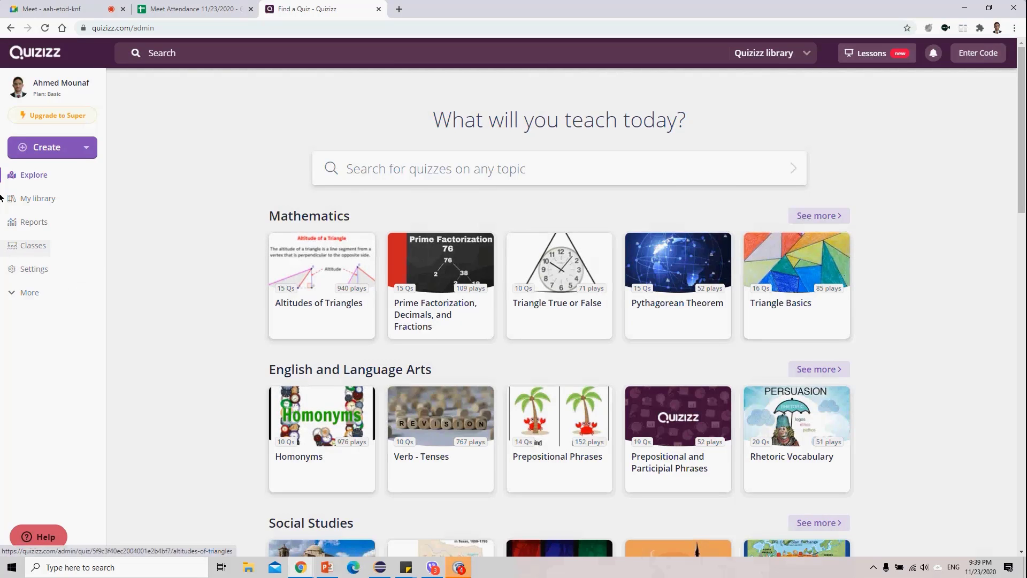
Open the Technology lesson played 15 times from the personal library and present it as a live lesson with the existing settings.
click(43, 204)
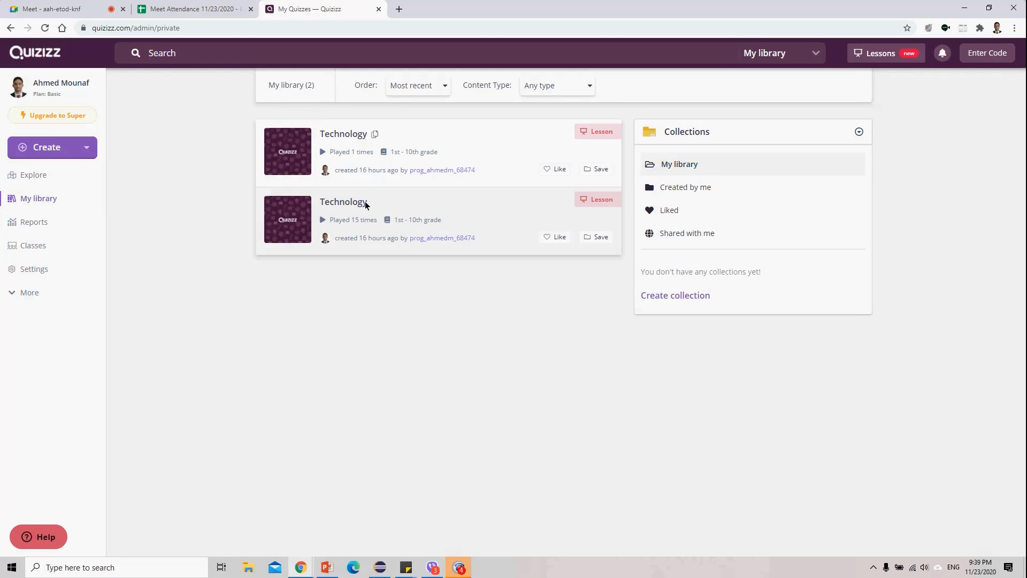
click(287, 218)
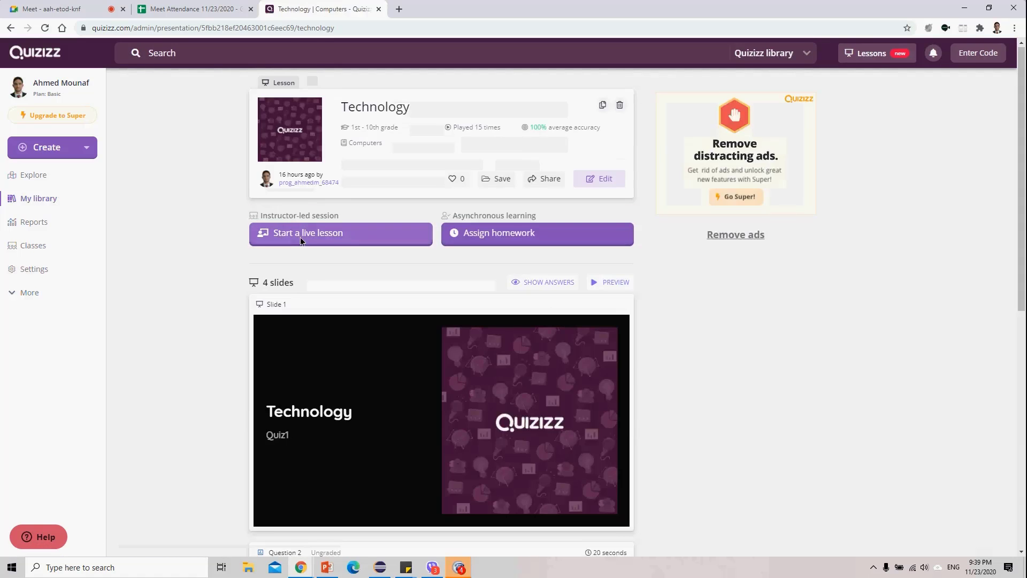
click(301, 240)
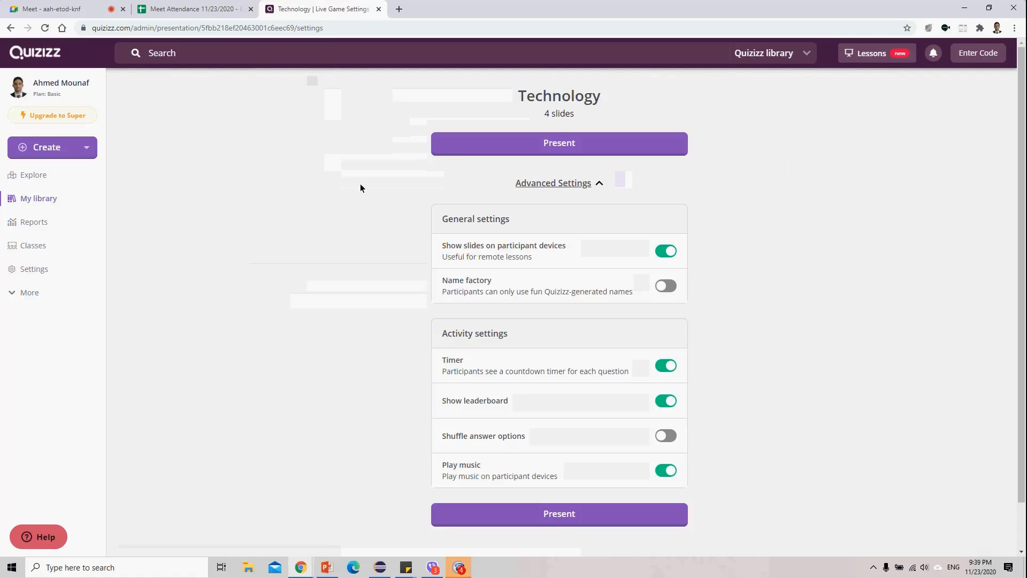
click(553, 143)
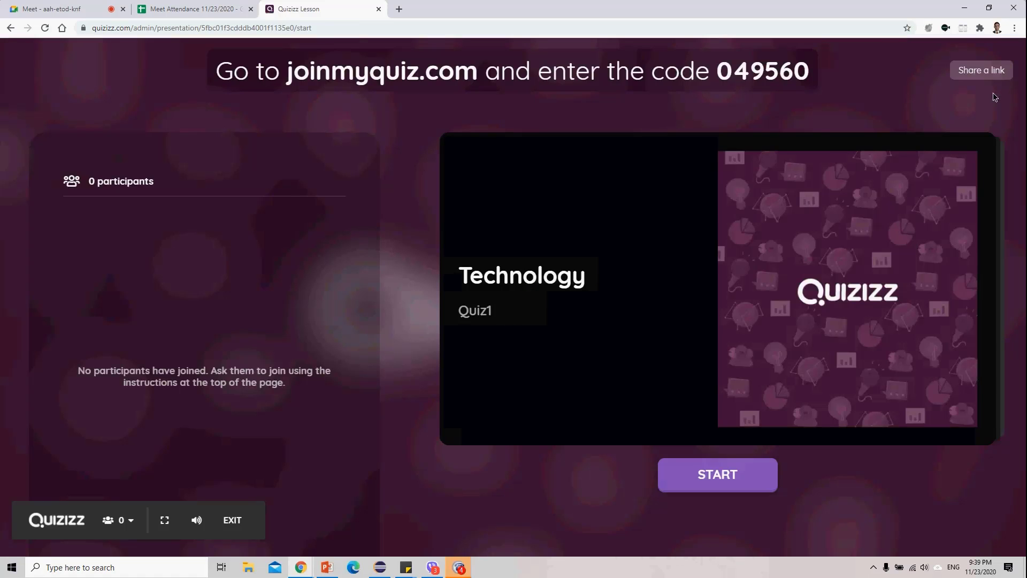
Copy the join link for participants of the Technology lesson and try to start the lesson.
click(976, 77)
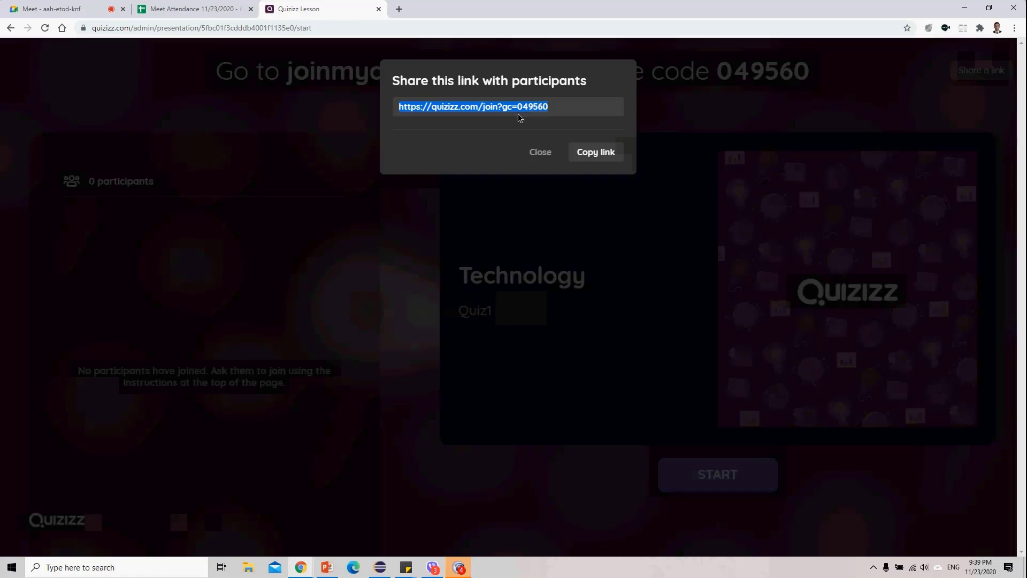
click(606, 157)
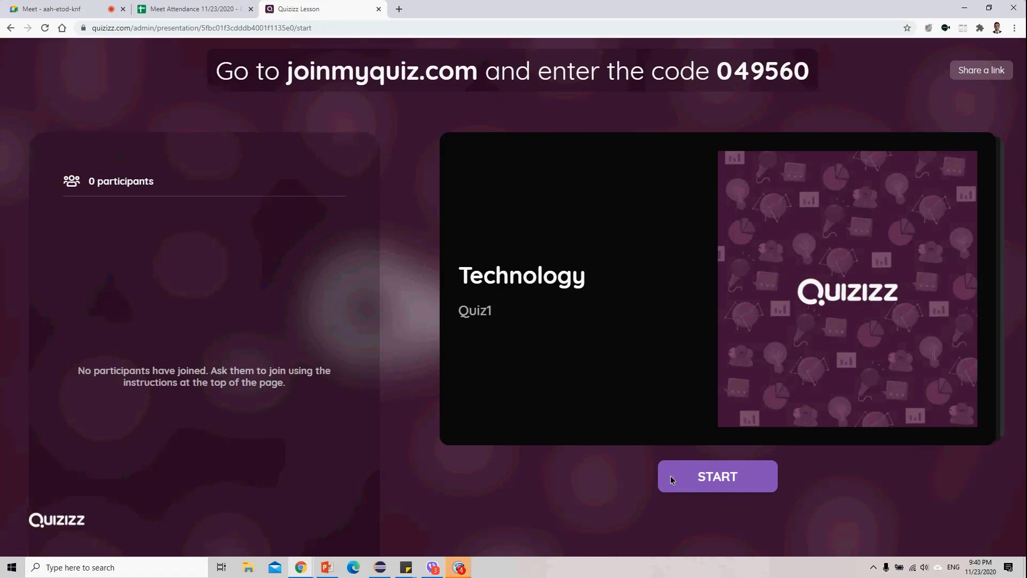
mouse_move(678, 480)
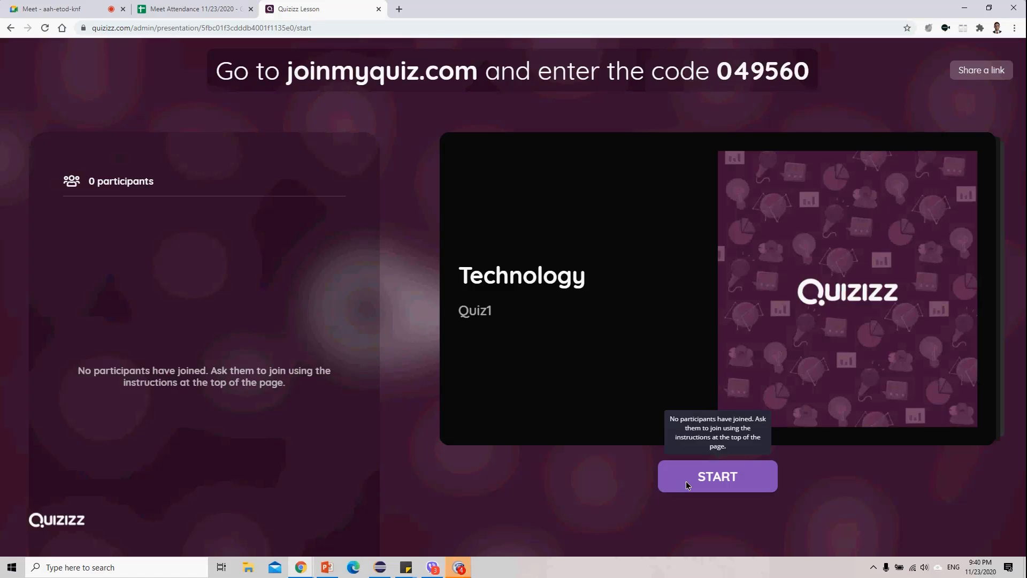
click(728, 480)
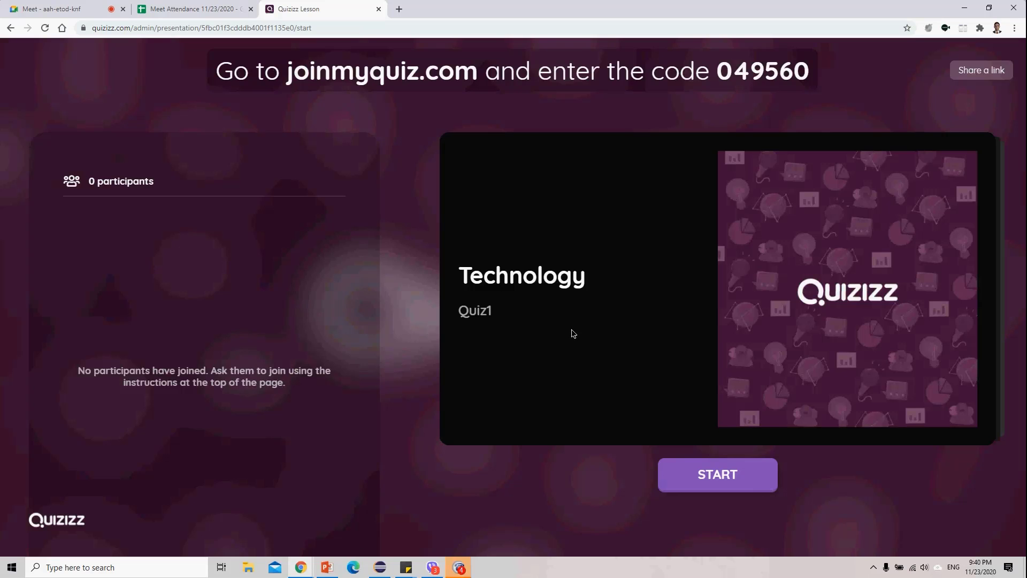
Leave the Technology lesson's waiting page and create a new quiz named test with the subject Computers.
click(9, 30)
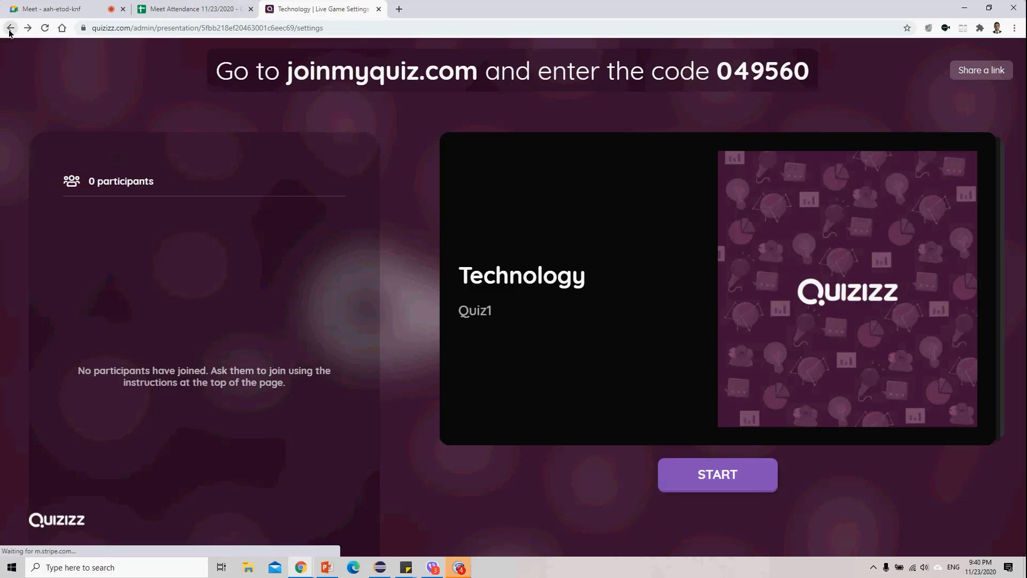
click(66, 151)
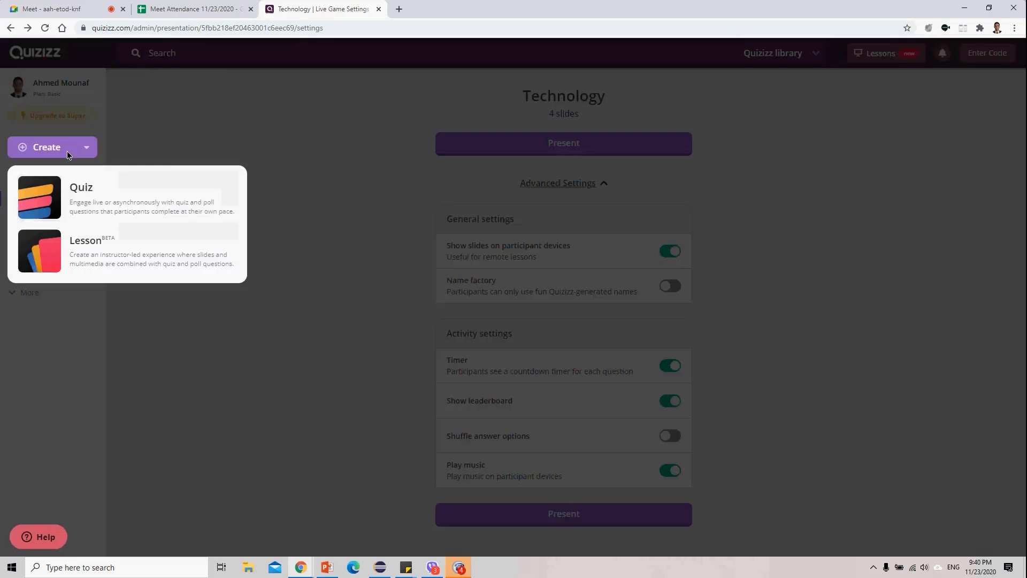
click(82, 192)
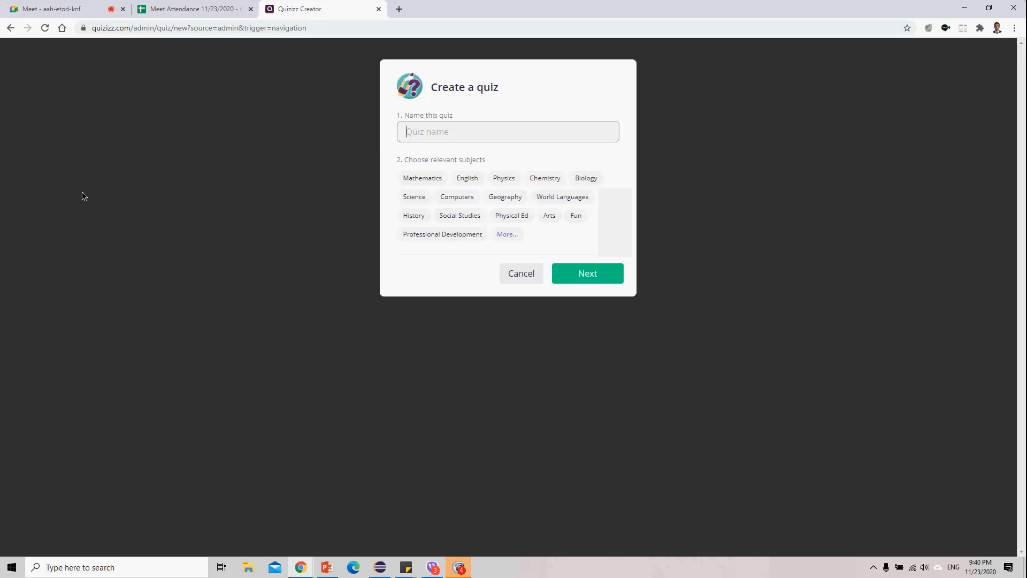
click(419, 138)
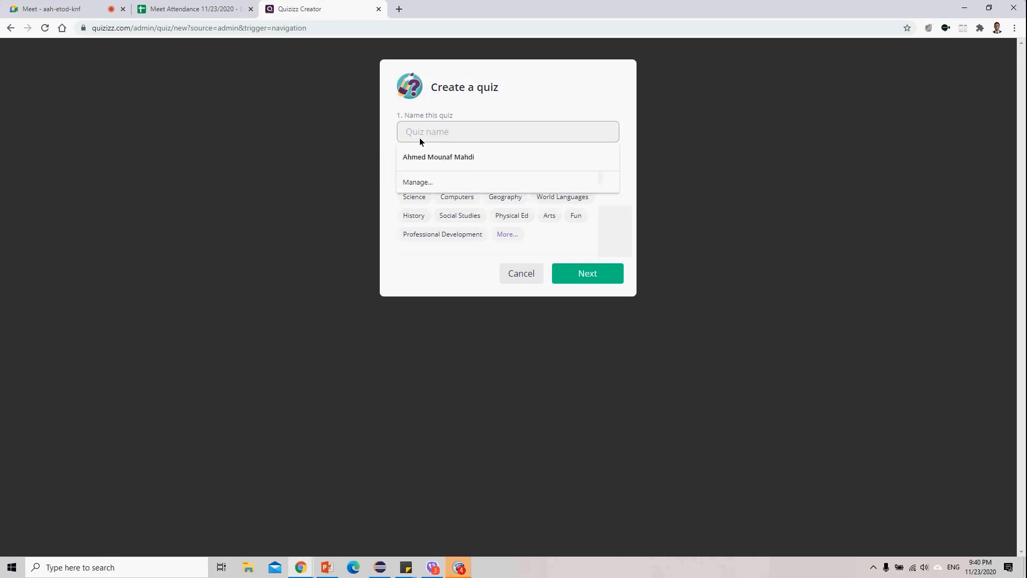
text(test)
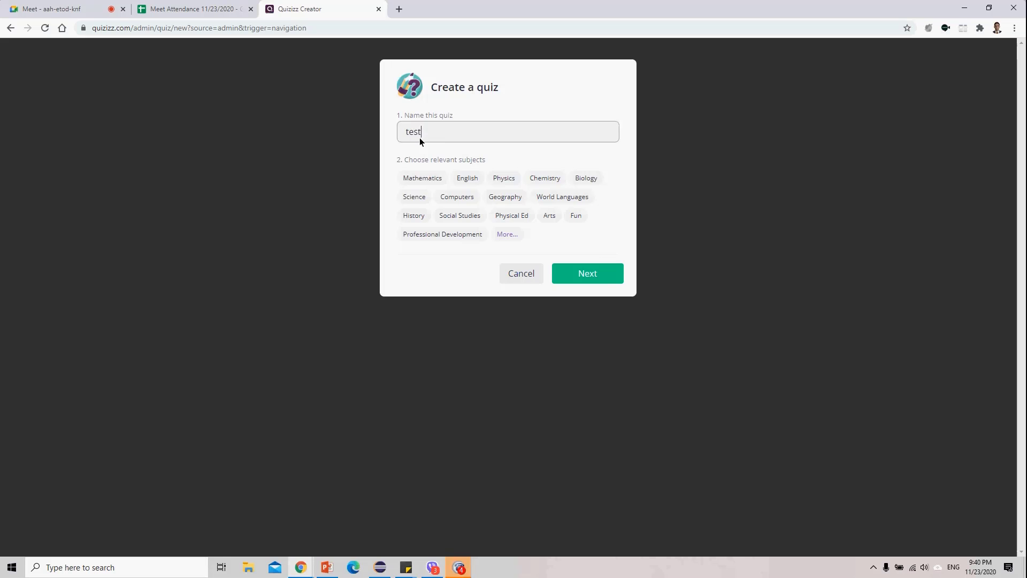
click(461, 192)
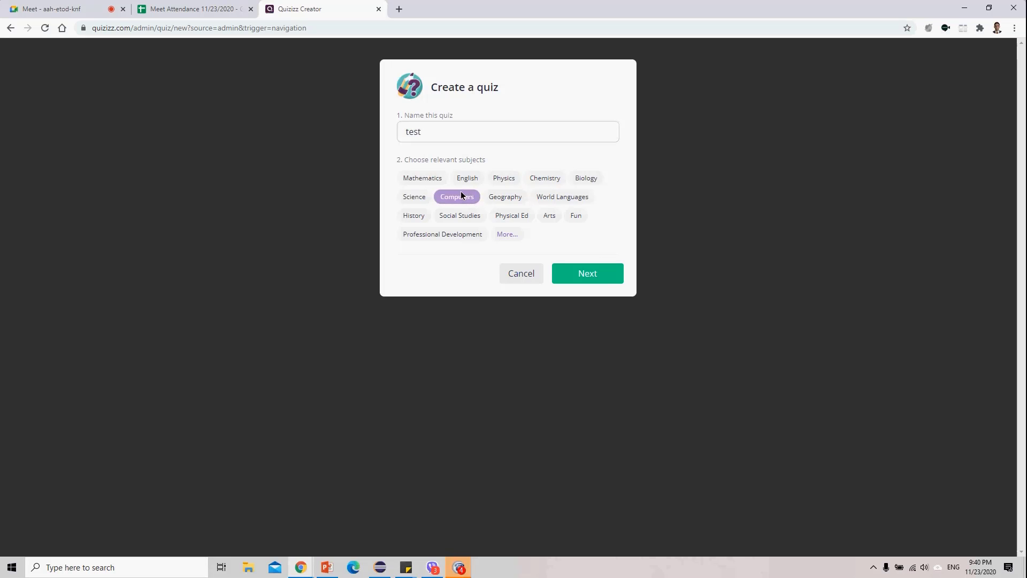
click(583, 275)
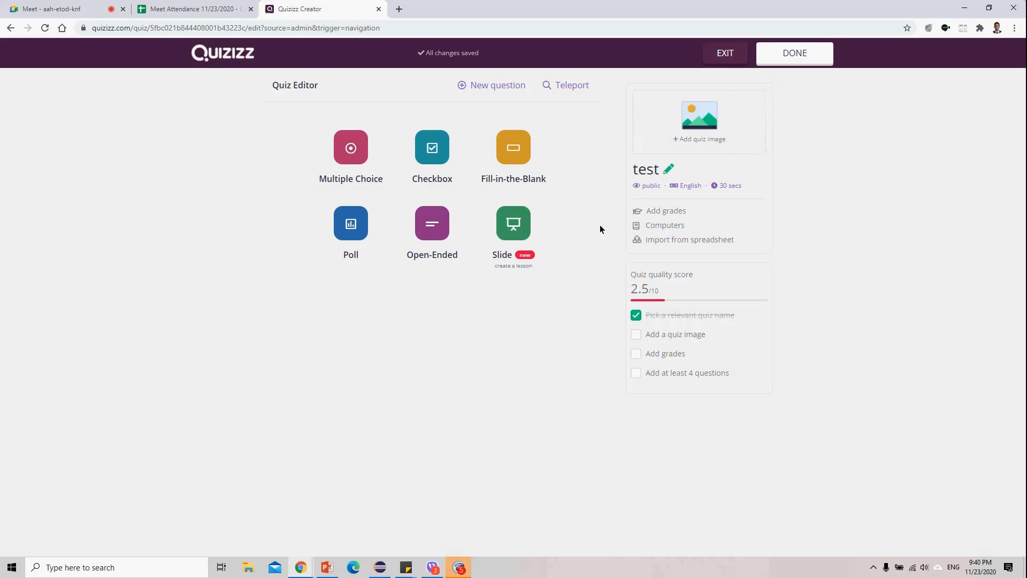
Add a poll as the quiz's first question with the question text dfdffdf.
click(353, 234)
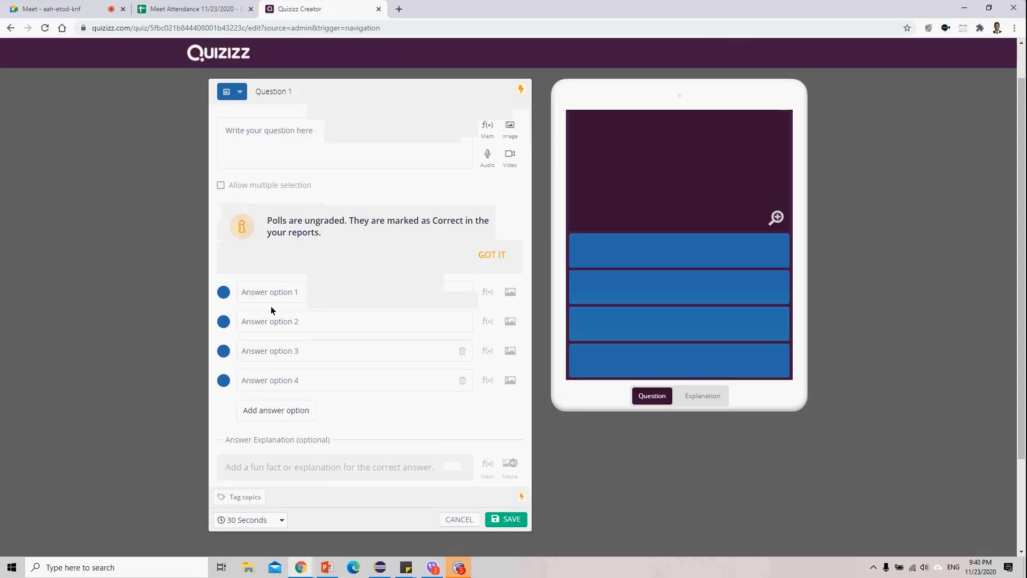
click(261, 140)
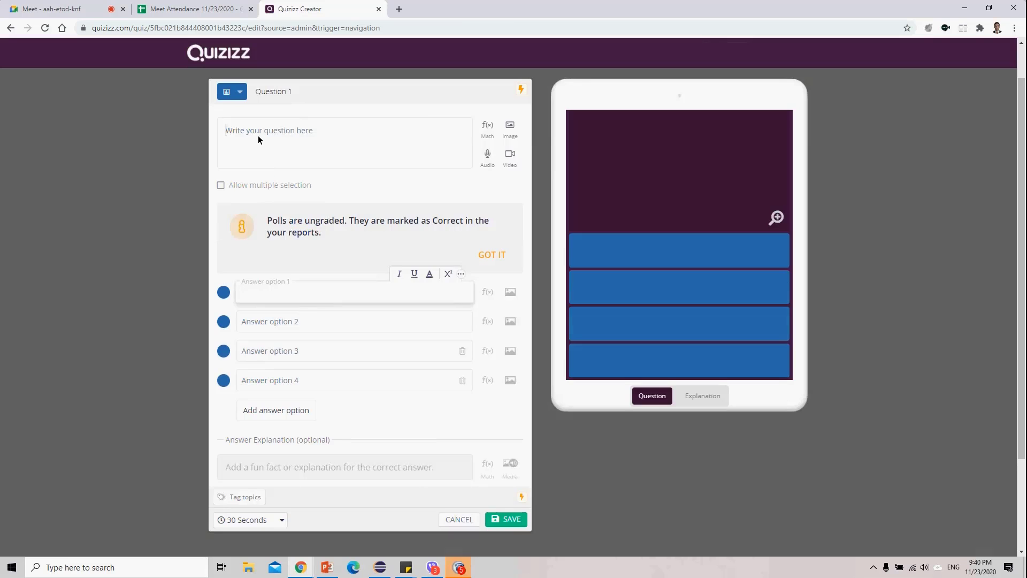
text(dfdffdf)
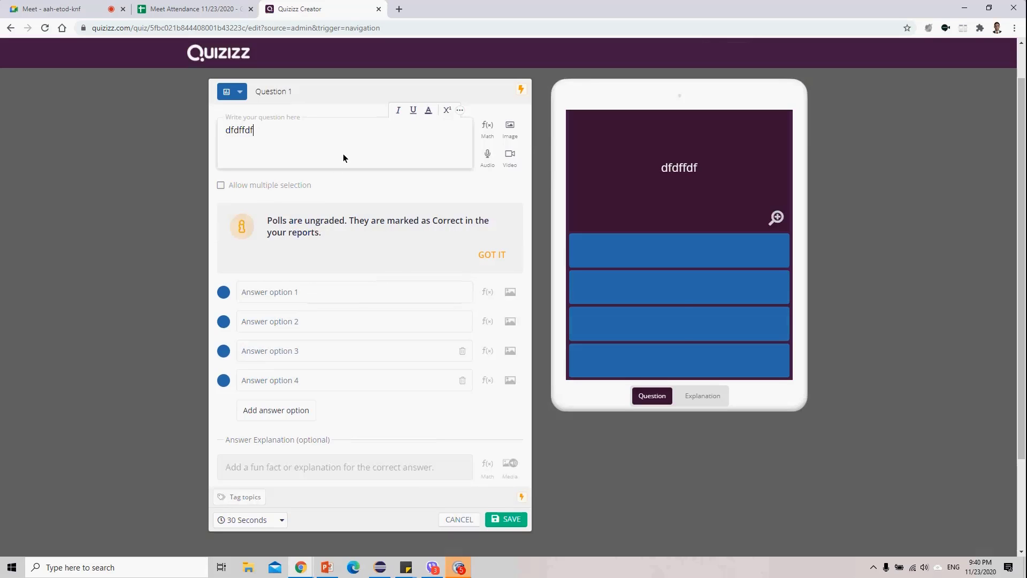
Fill in the poll's four answer options as fdf, fdf, fdffdfd and fsdfd, and save the question.
click(281, 297)
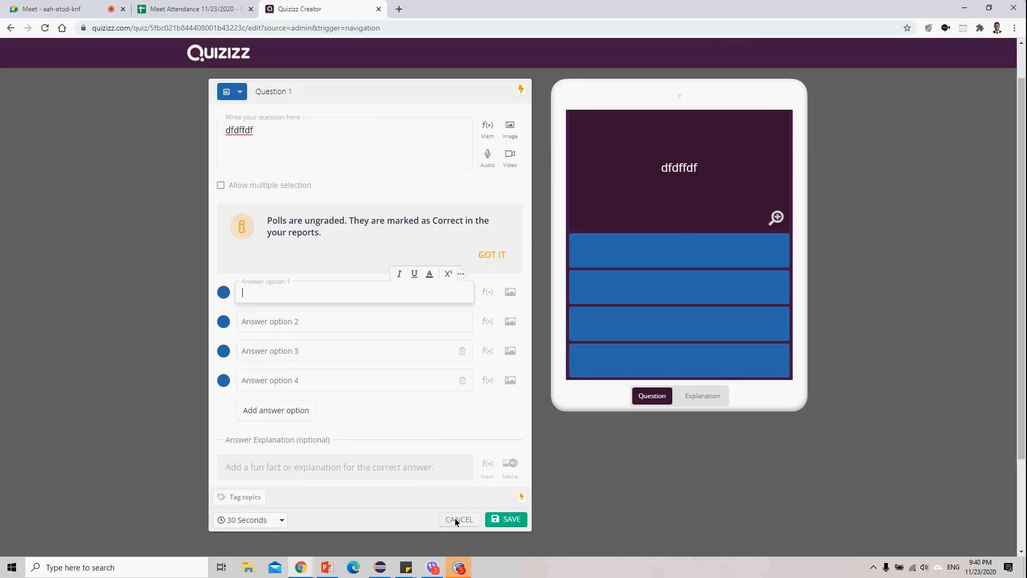
text(fdf)
click(274, 329)
text(fdf)
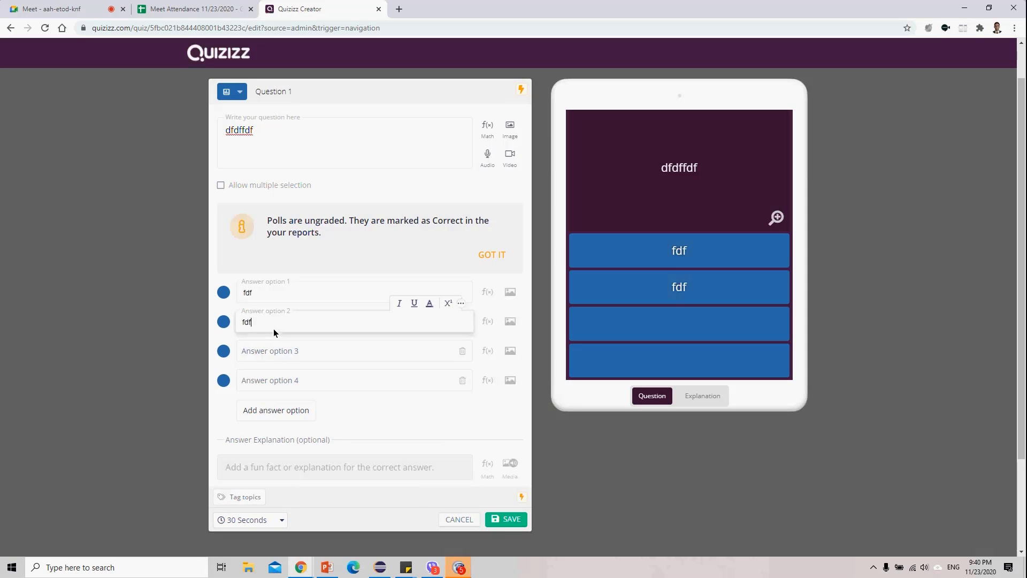
click(280, 352)
text(fdf)
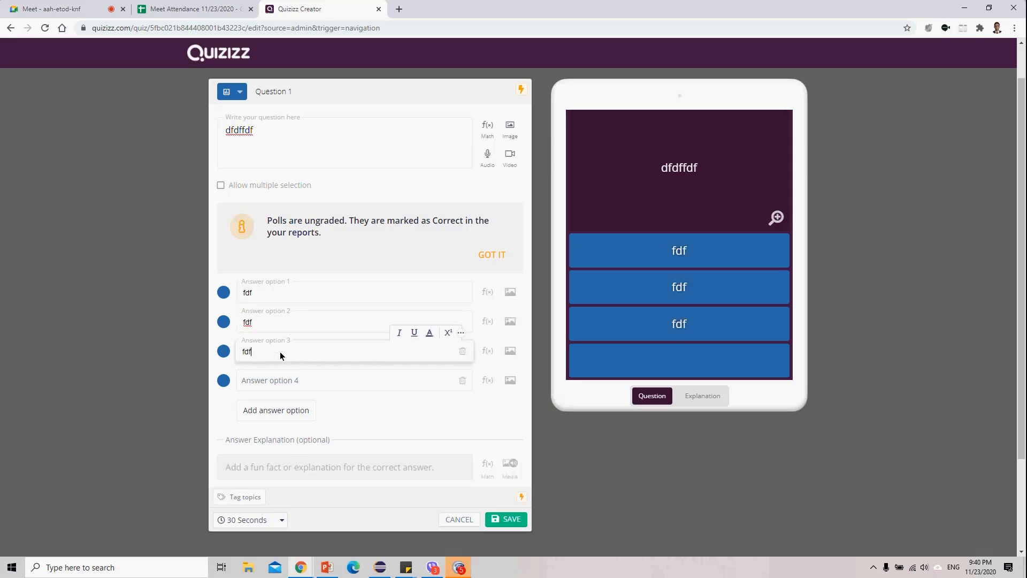
text(fdfd)
click(284, 380)
text(fsdfd)
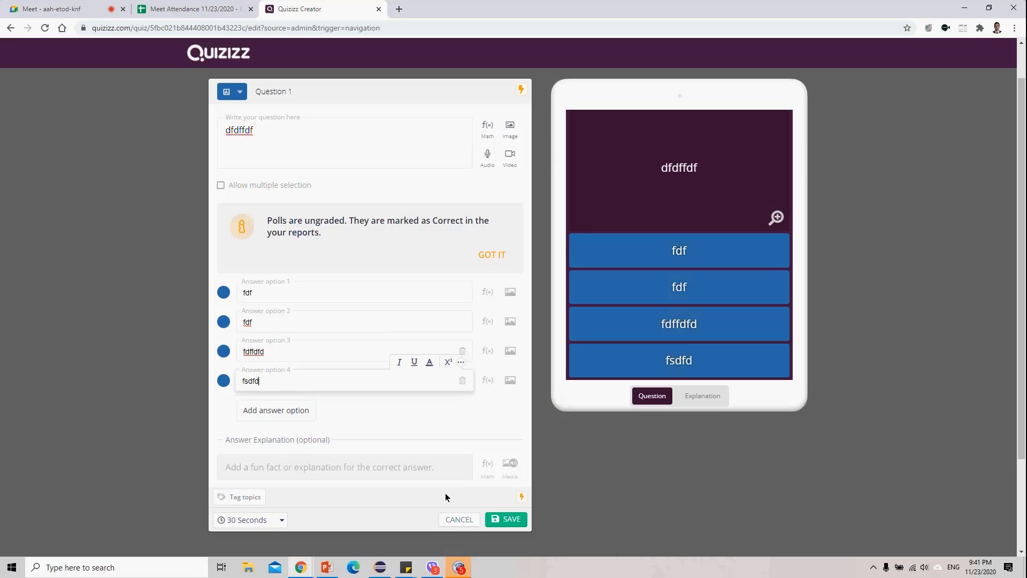
click(514, 518)
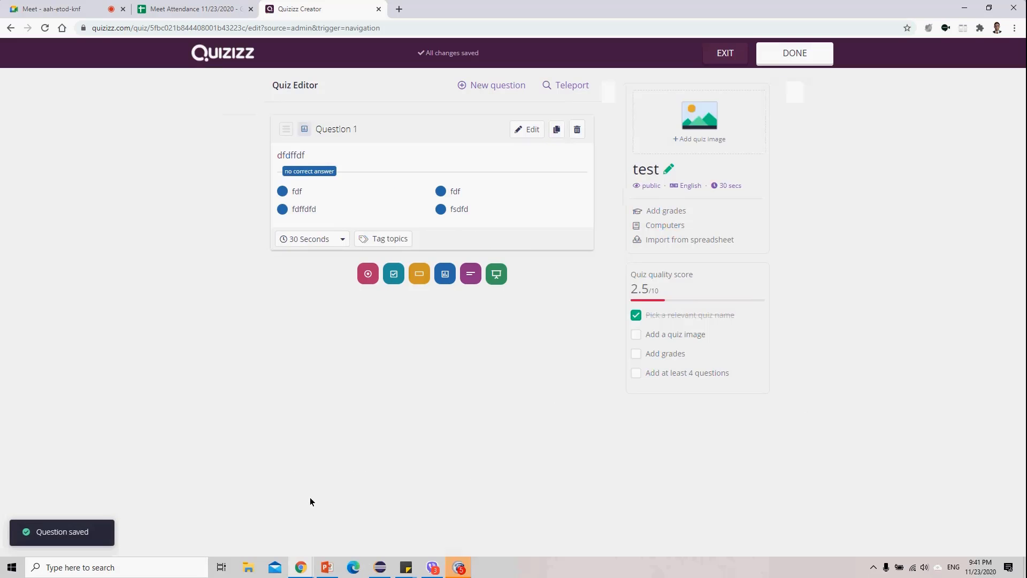
click(332, 241)
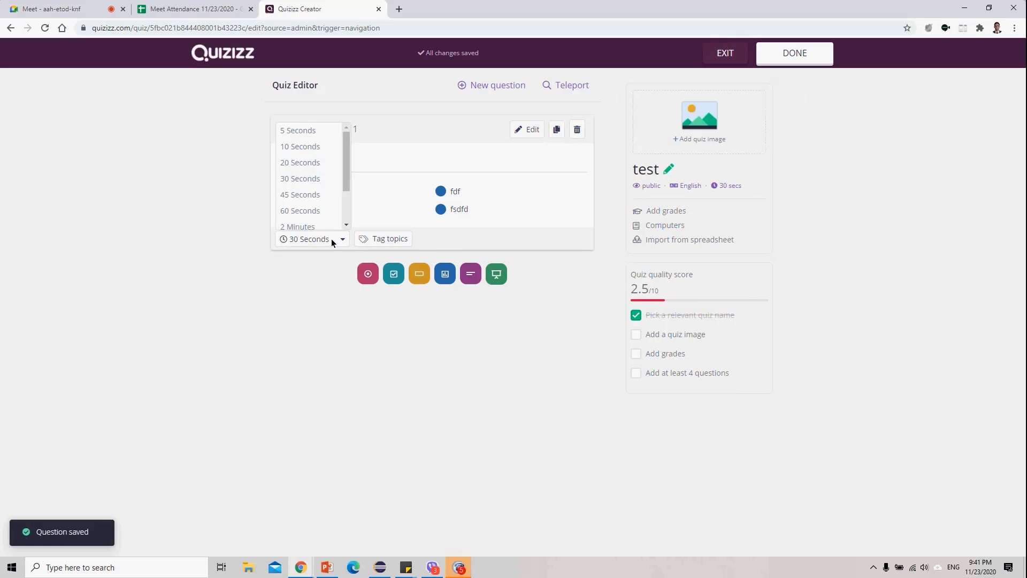
click(332, 241)
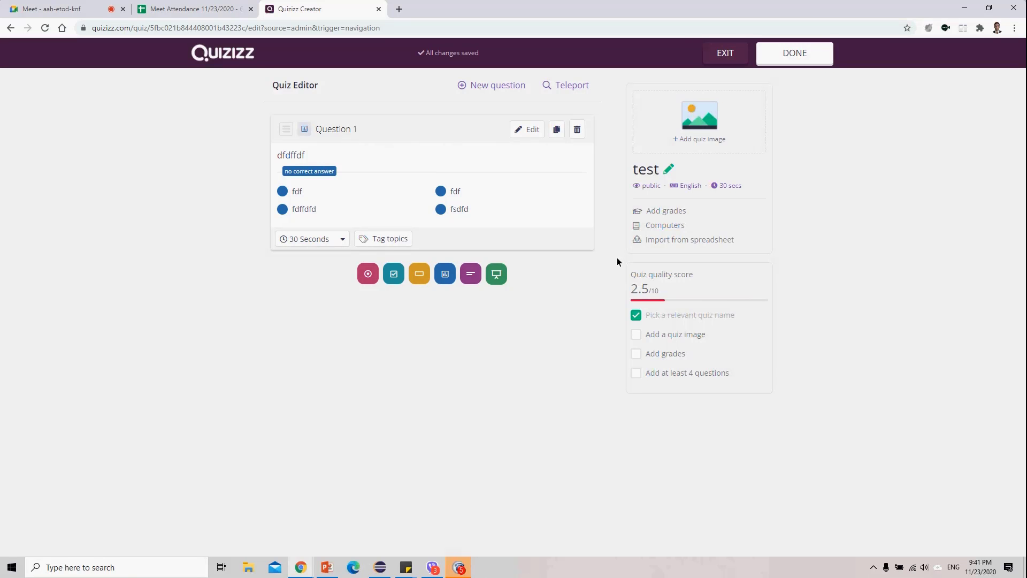
click(482, 85)
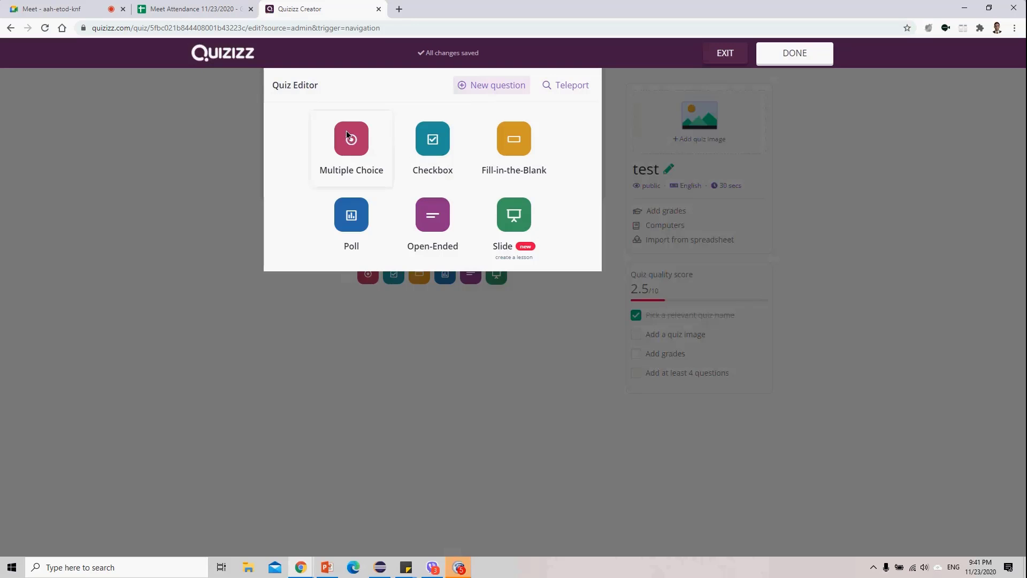
click(374, 145)
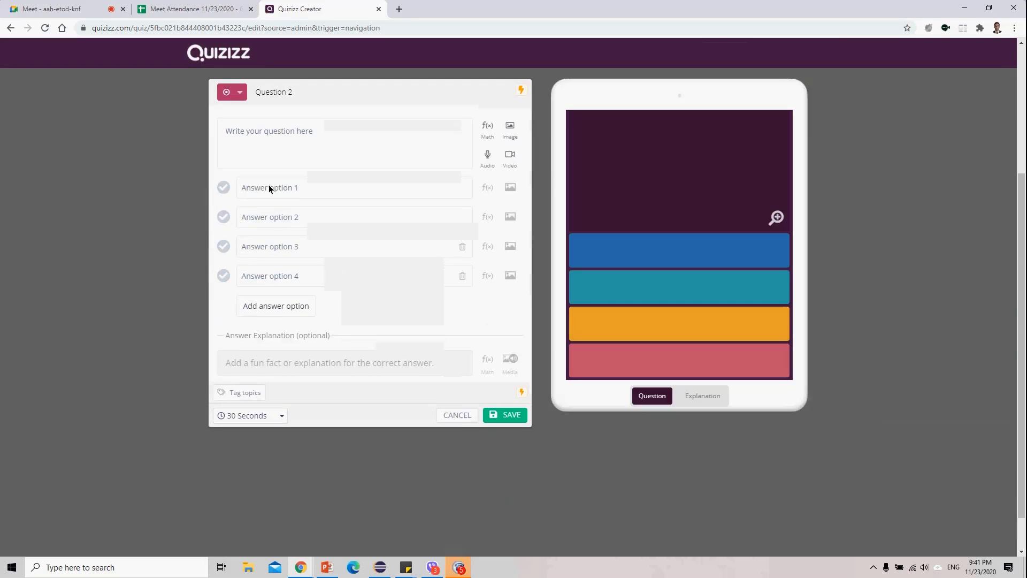
click(459, 416)
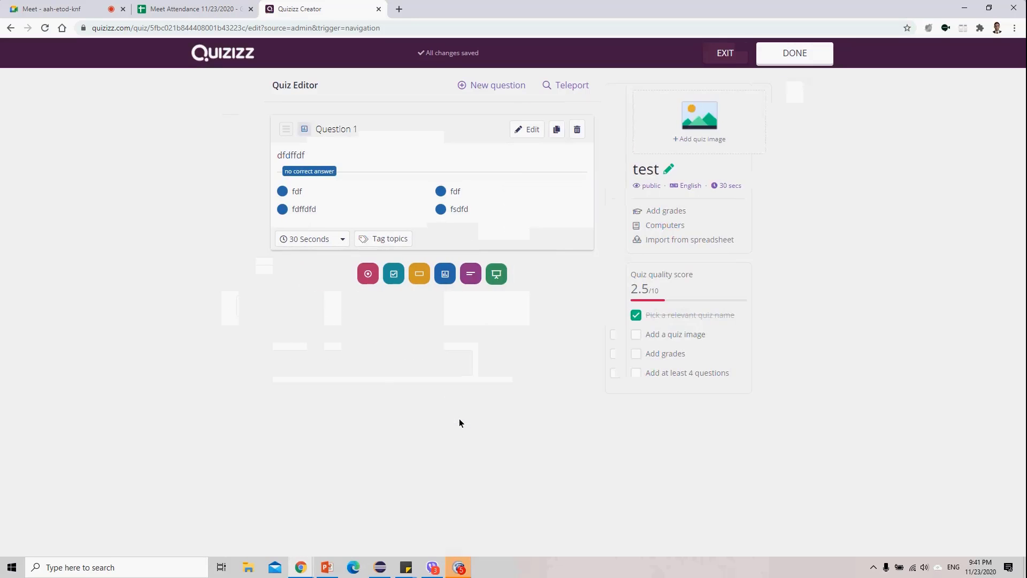
Finish the test quiz and save its details with the grade range set from 2nd to 4th.
click(806, 47)
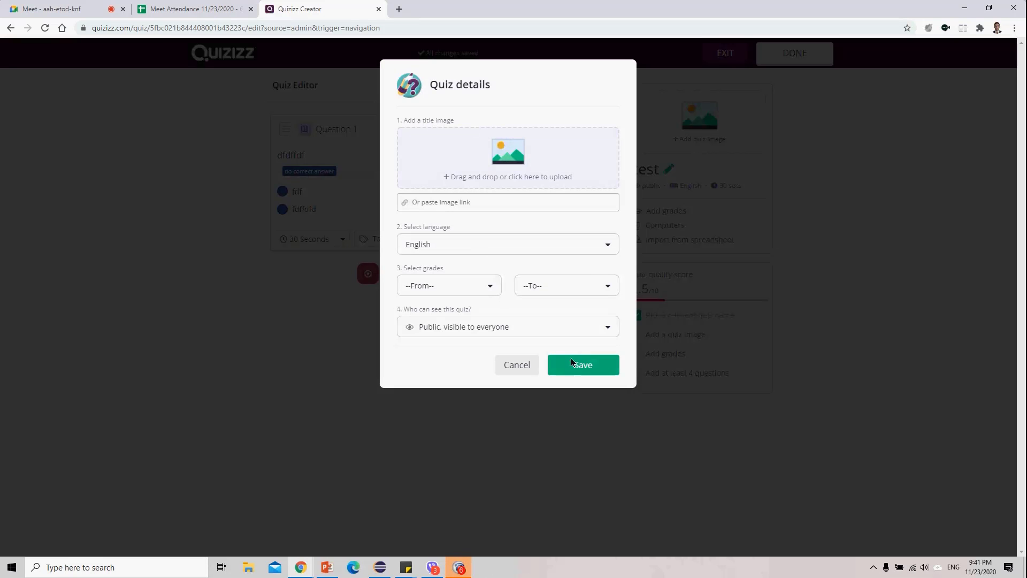
click(480, 287)
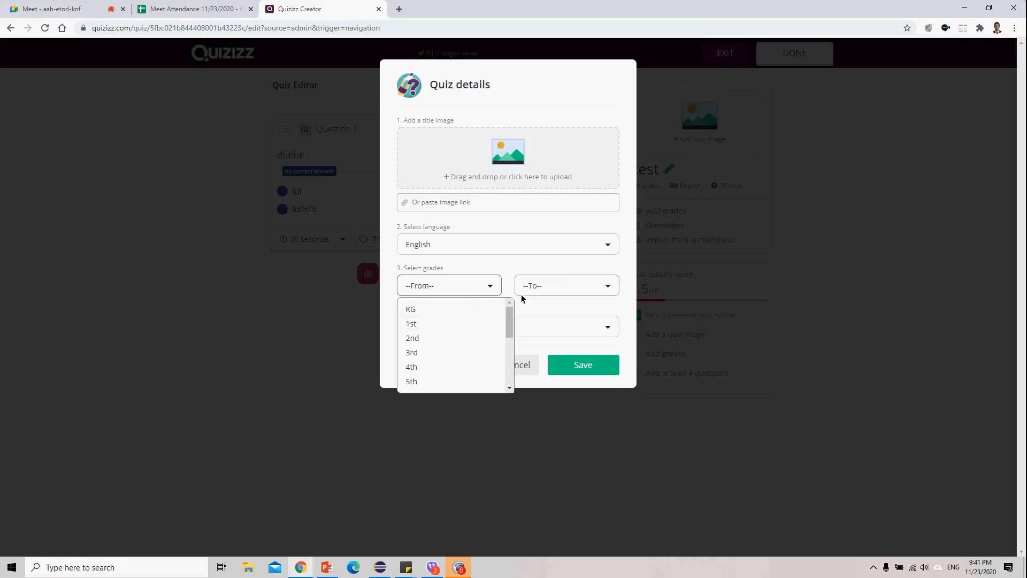
click(573, 284)
click(465, 286)
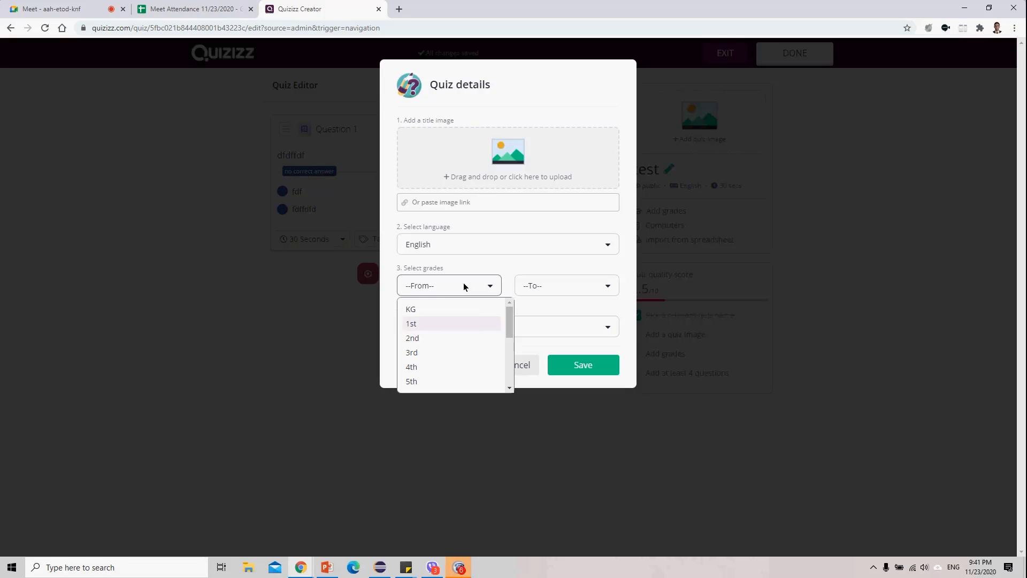
click(595, 349)
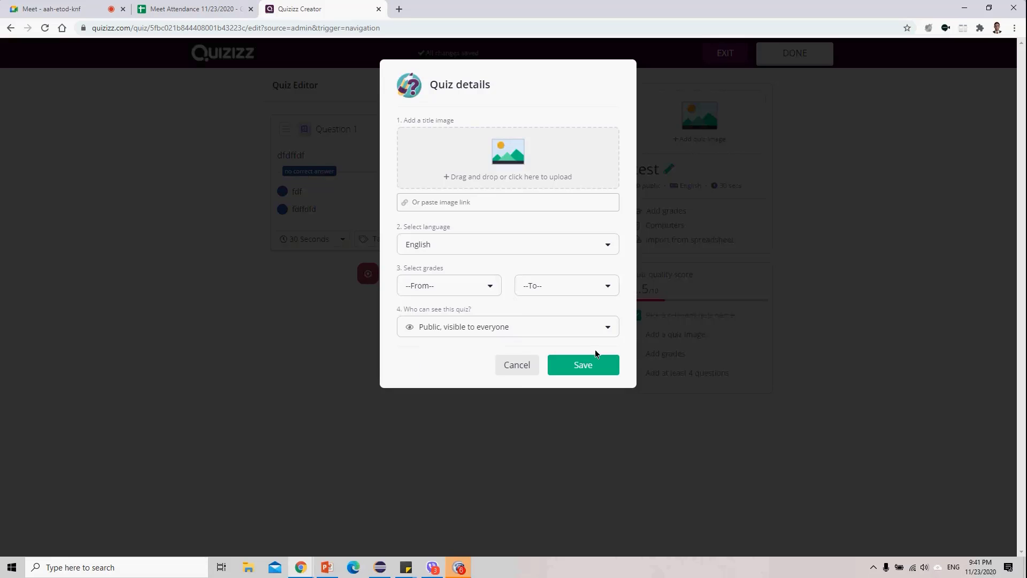
click(586, 371)
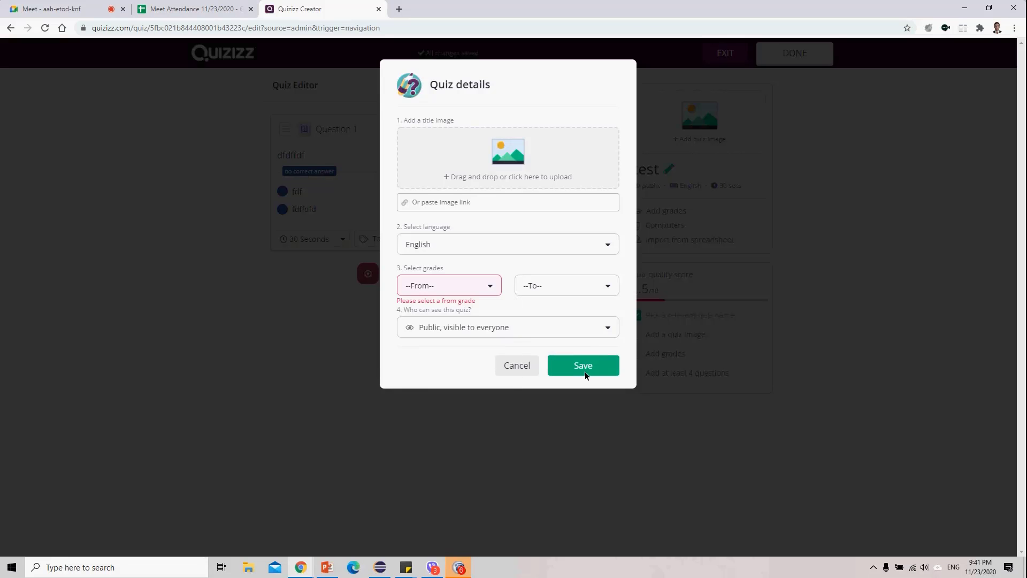
click(466, 286)
click(459, 337)
click(538, 291)
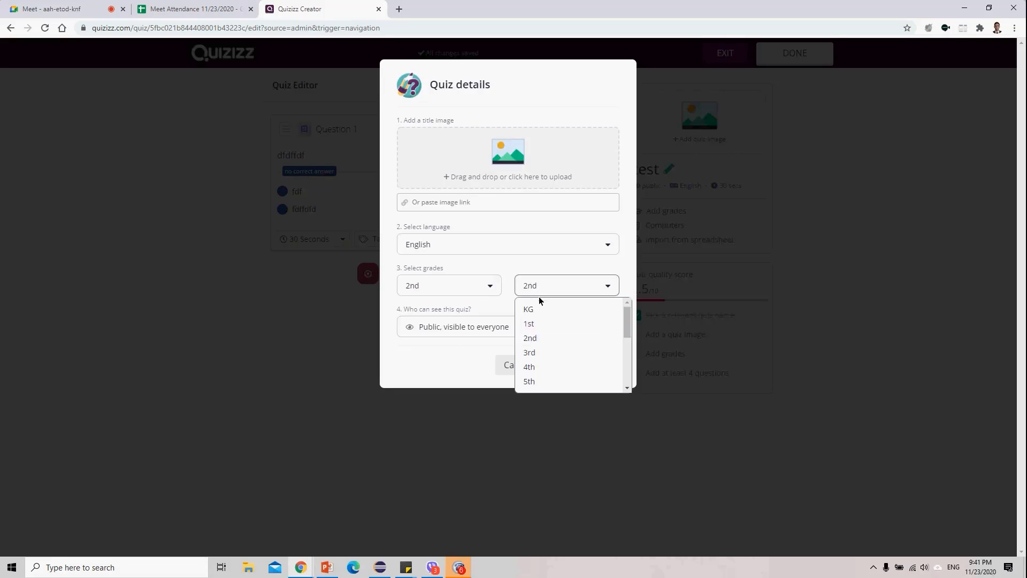
click(536, 365)
click(582, 364)
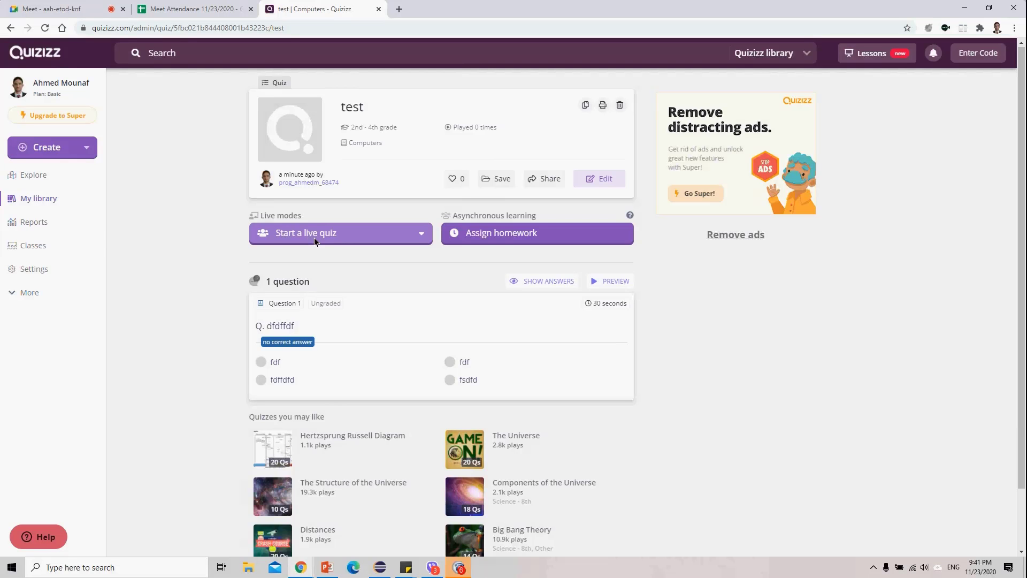
Open the reports list and view the running Technology sessions started 16 hours ago and 2 minutes ago.
click(41, 227)
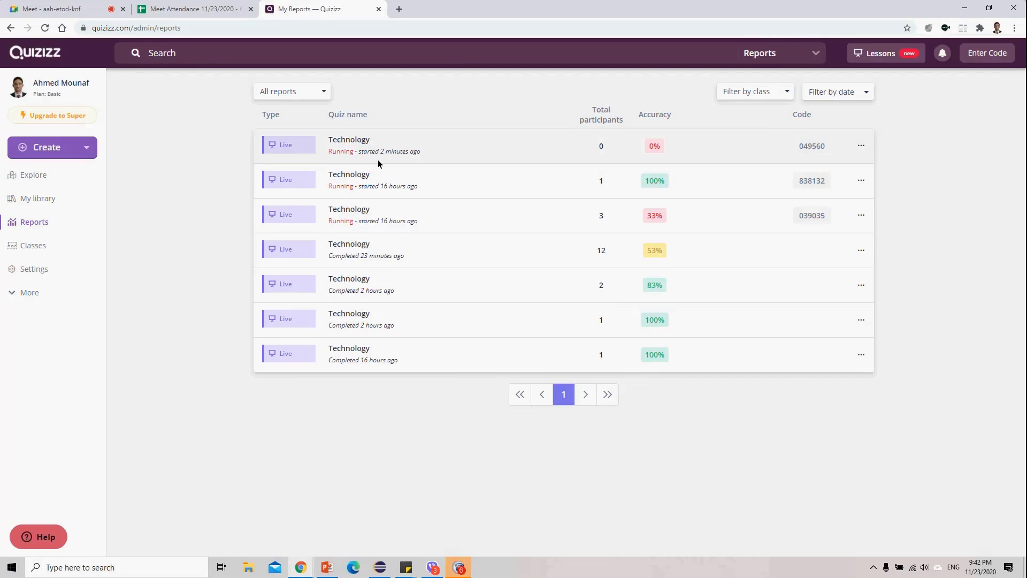
click(396, 187)
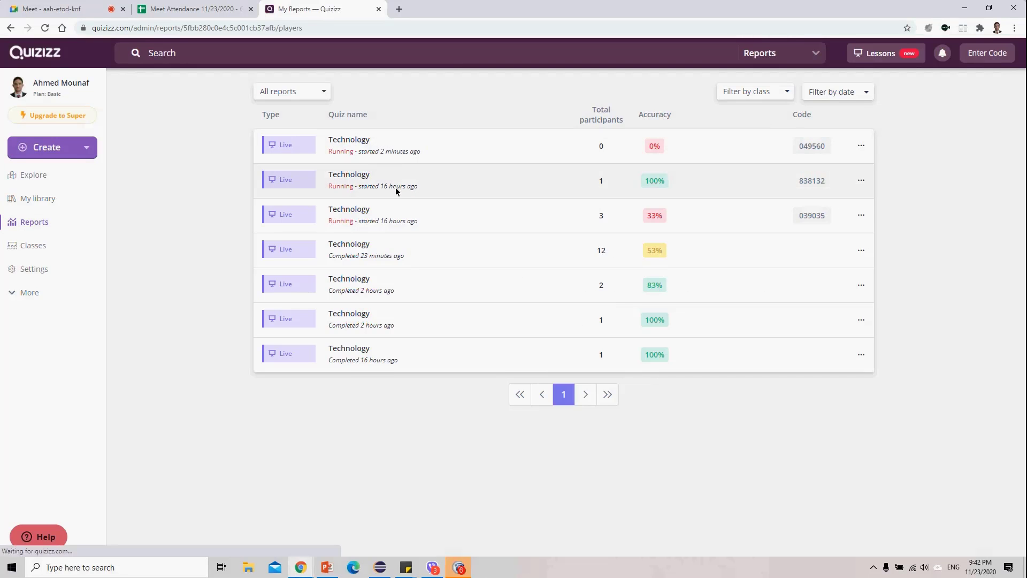
click(10, 28)
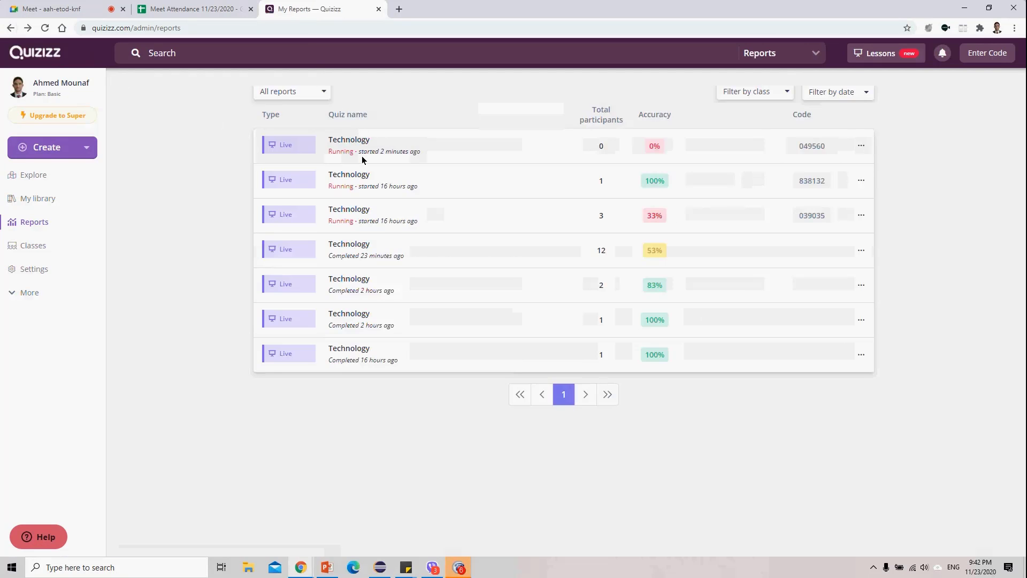
click(362, 157)
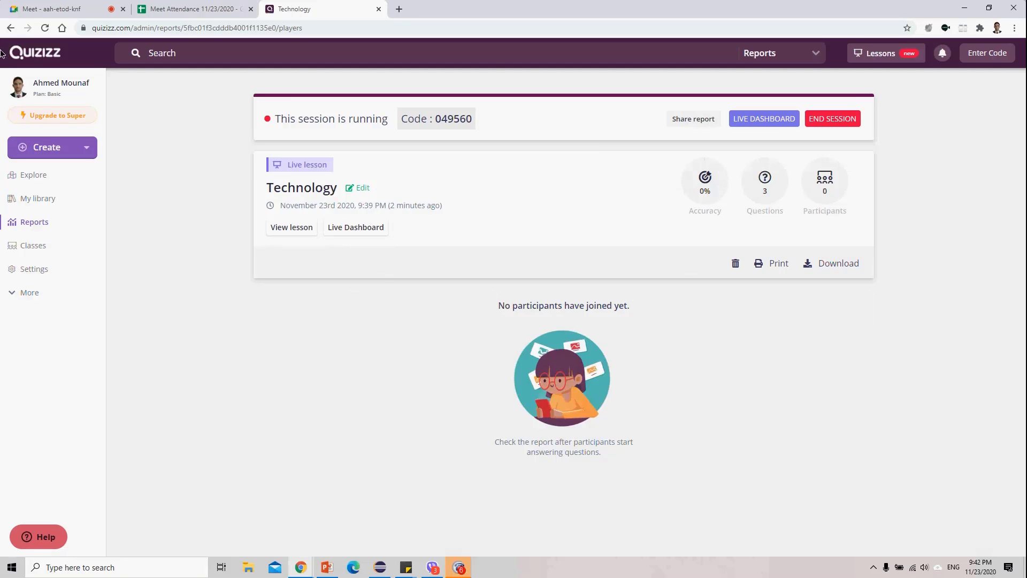
click(3, 27)
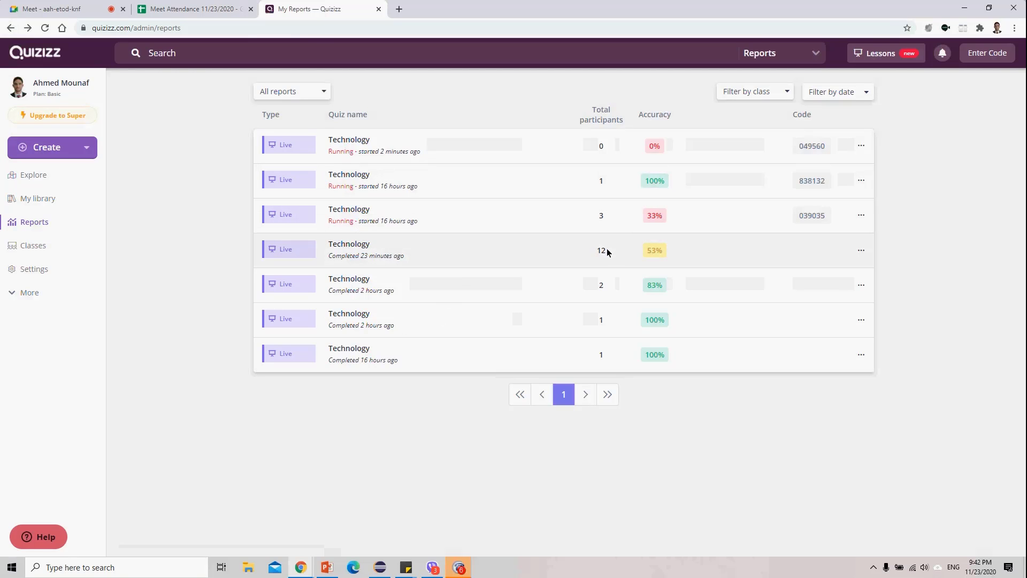
Open the report of the Technology lesson completed 23 minutes ago and review each participant's accuracy and score.
click(347, 255)
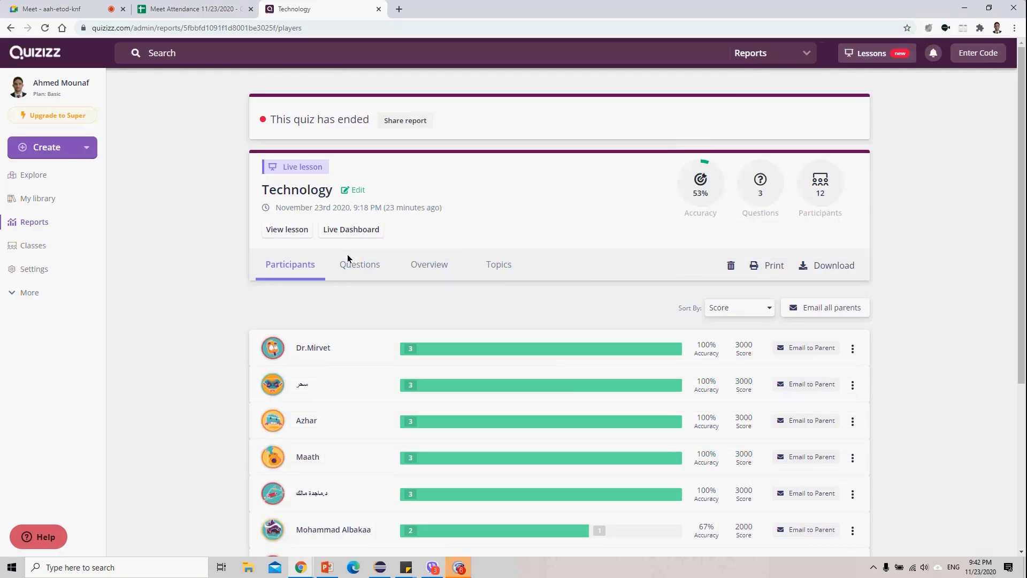
scroll(348, 259, down, 1)
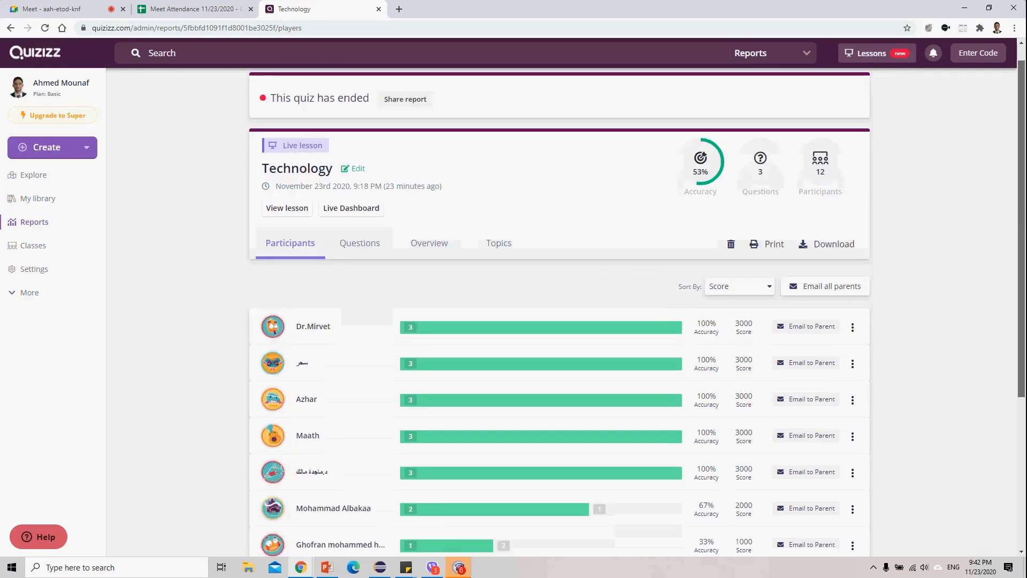
scroll(1000, 355, down, 5)
scroll(984, 269, up, 2)
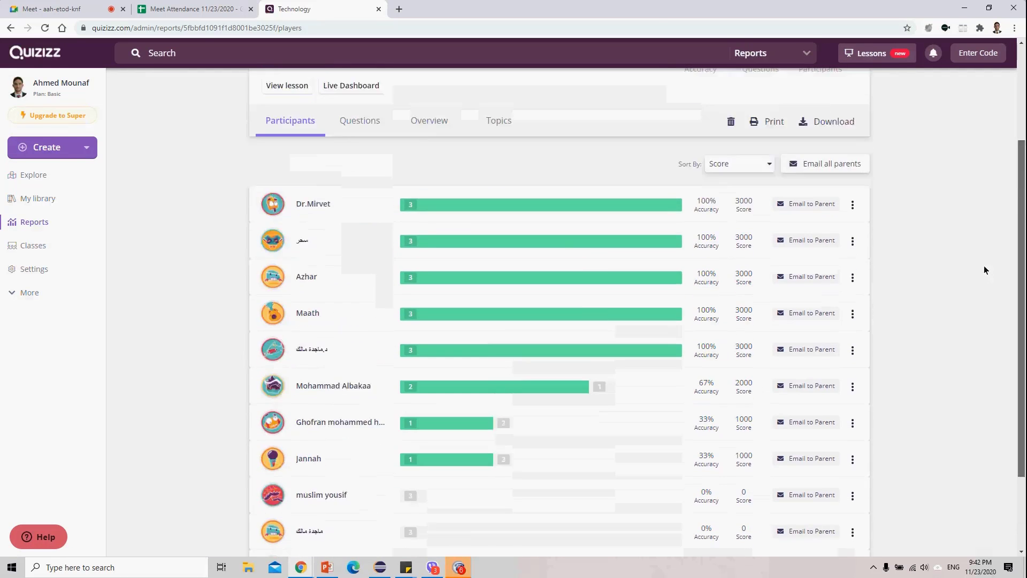
Review the participants list of the Technology lesson report, including the lowest scorers, and view its answer breakdown by question.
scroll(986, 271, up, 1)
scroll(973, 245, up, 1)
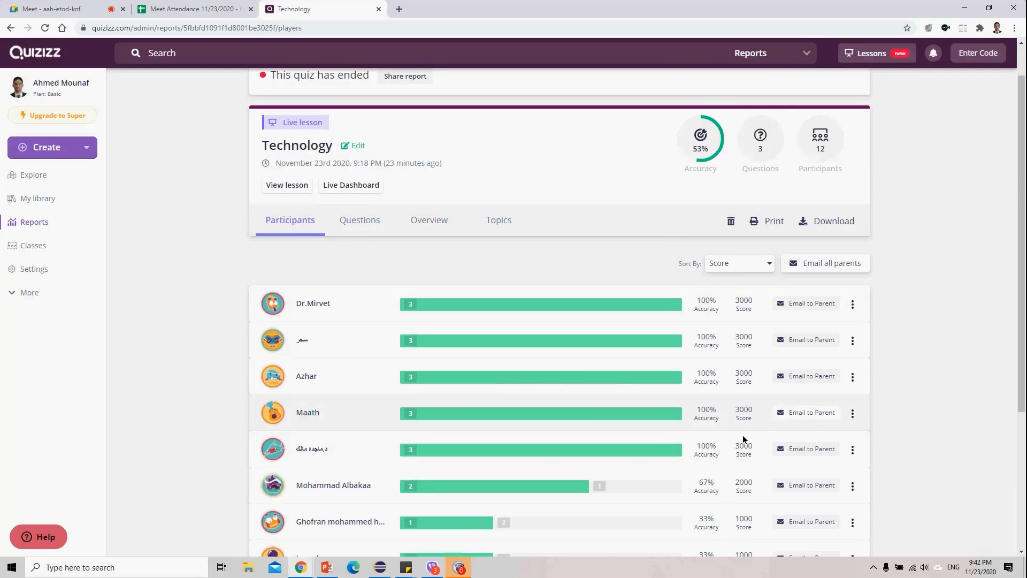
scroll(748, 335, down, 4)
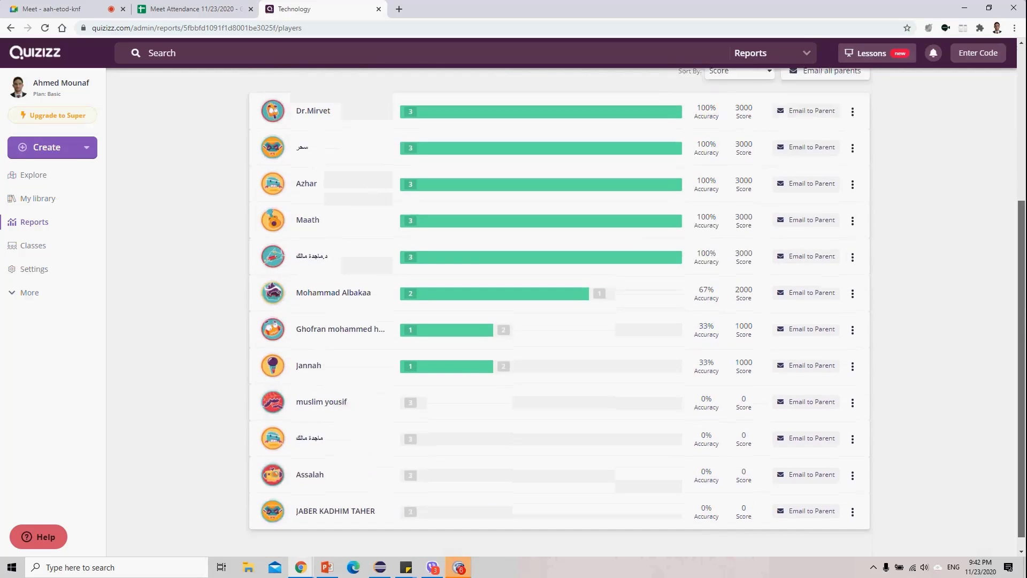
scroll(1010, 214, up, 5)
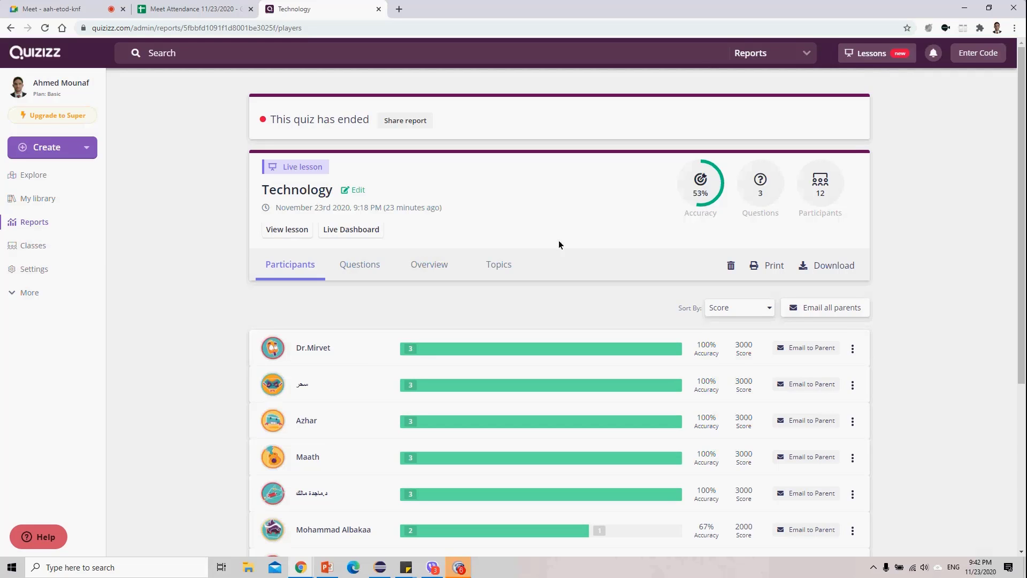
click(374, 268)
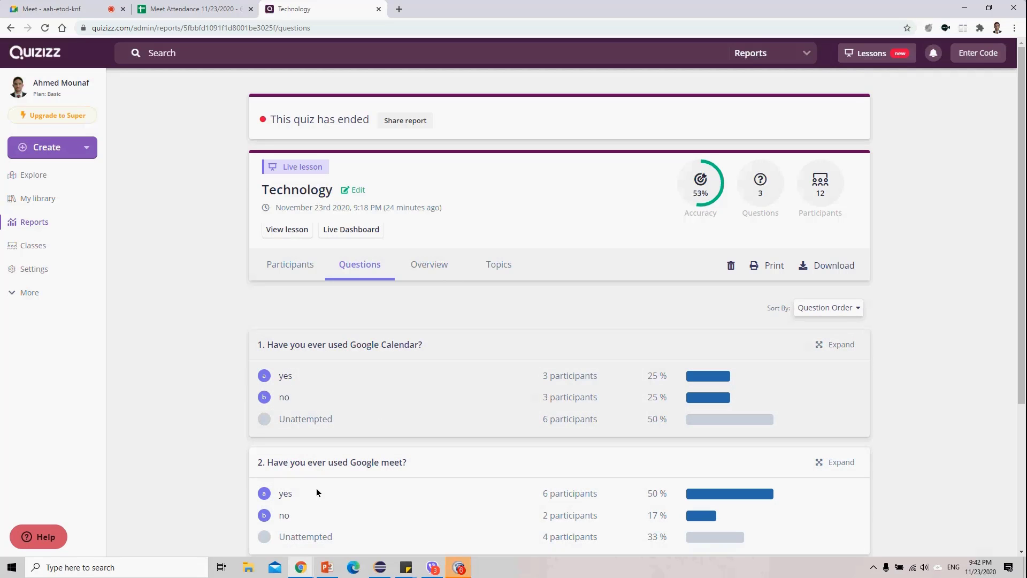
click(450, 575)
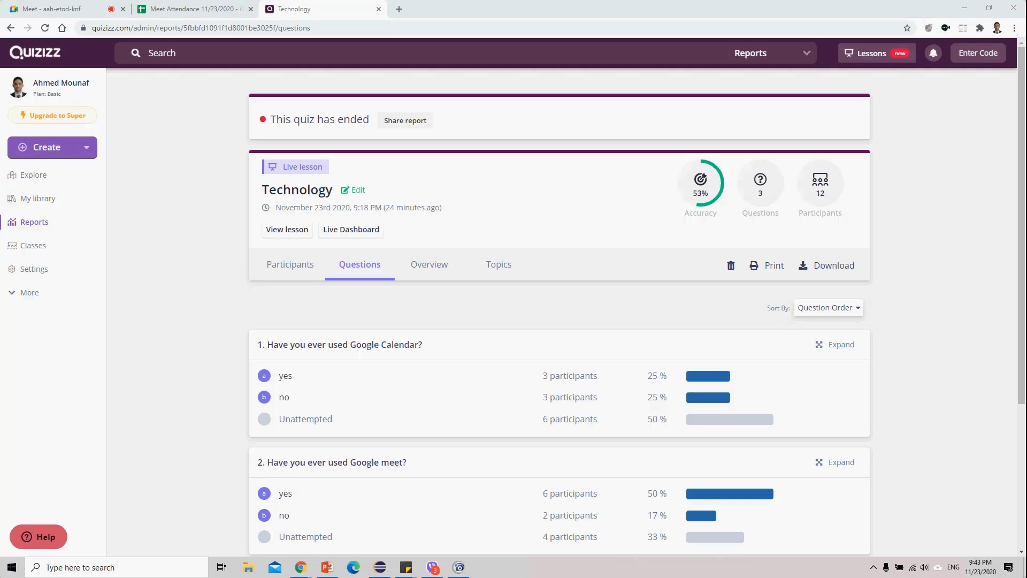
Open meet.google.com in a new browser tab.
click(399, 9)
text(meet.google.com)
key(Return)
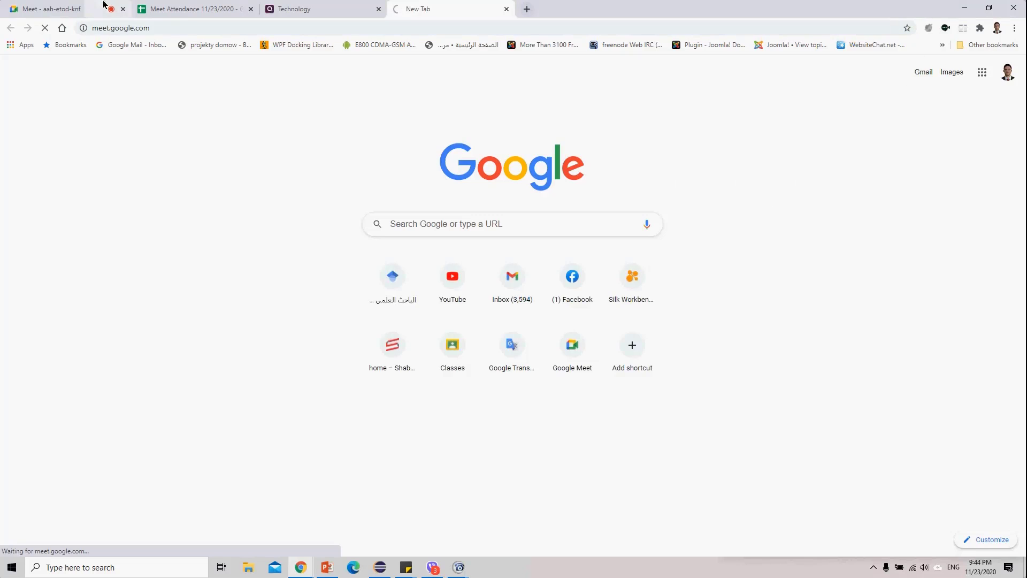
Return to the ongoing Meet call, reopen its list of people, and record the attendance in the Meet Attendance spreadsheet.
click(104, 4)
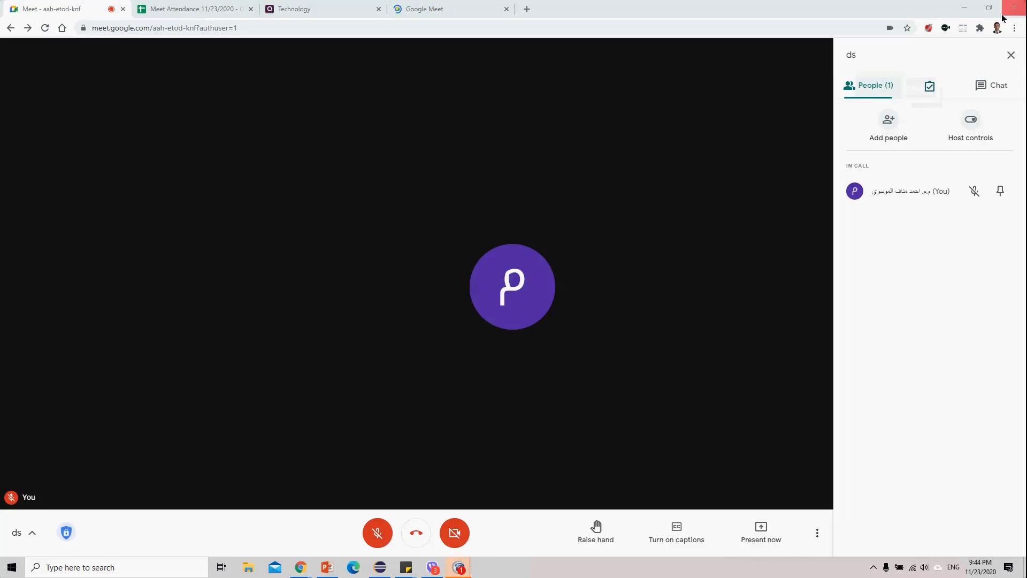
click(1012, 54)
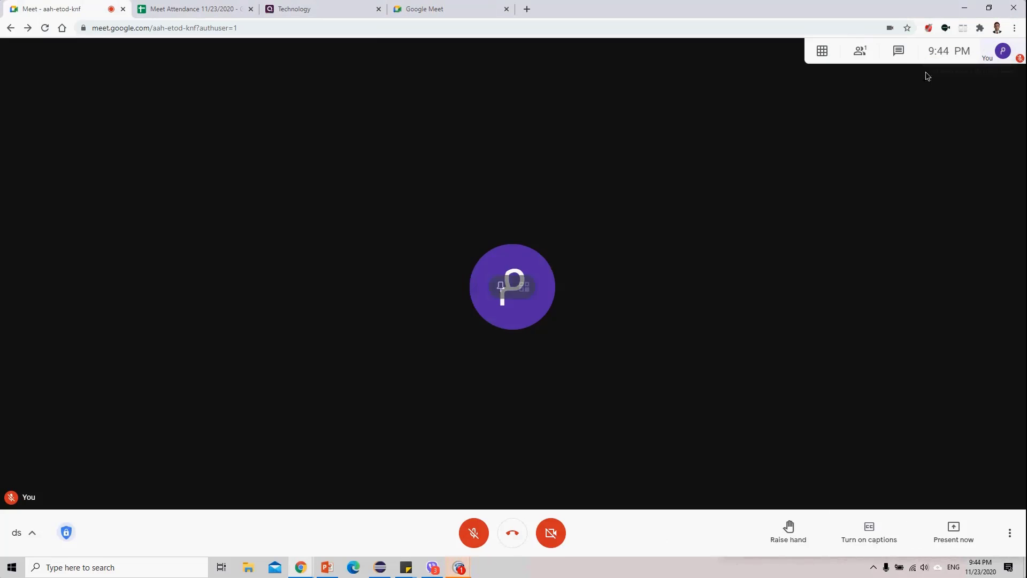
click(859, 52)
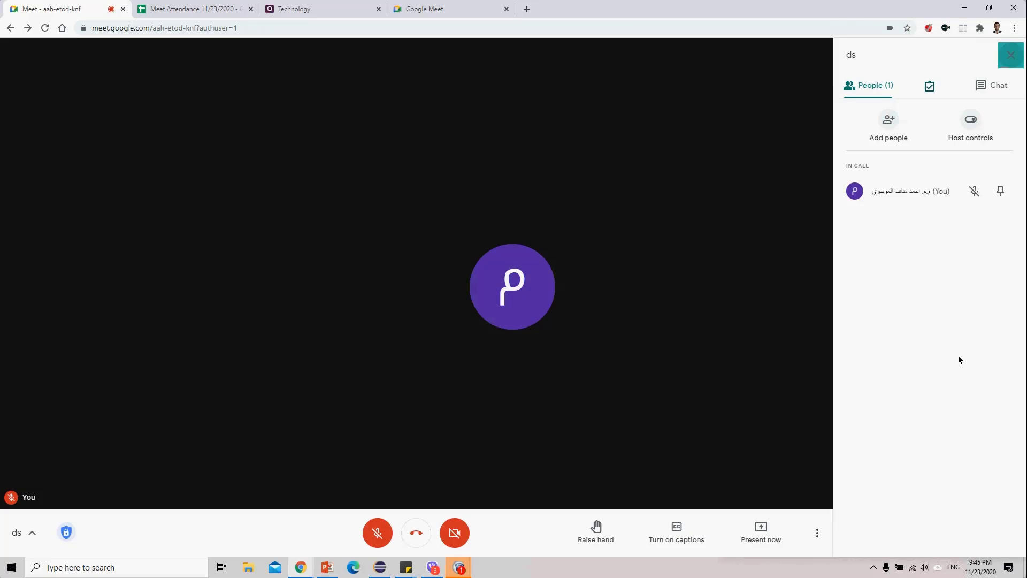
mouse_move(928, 89)
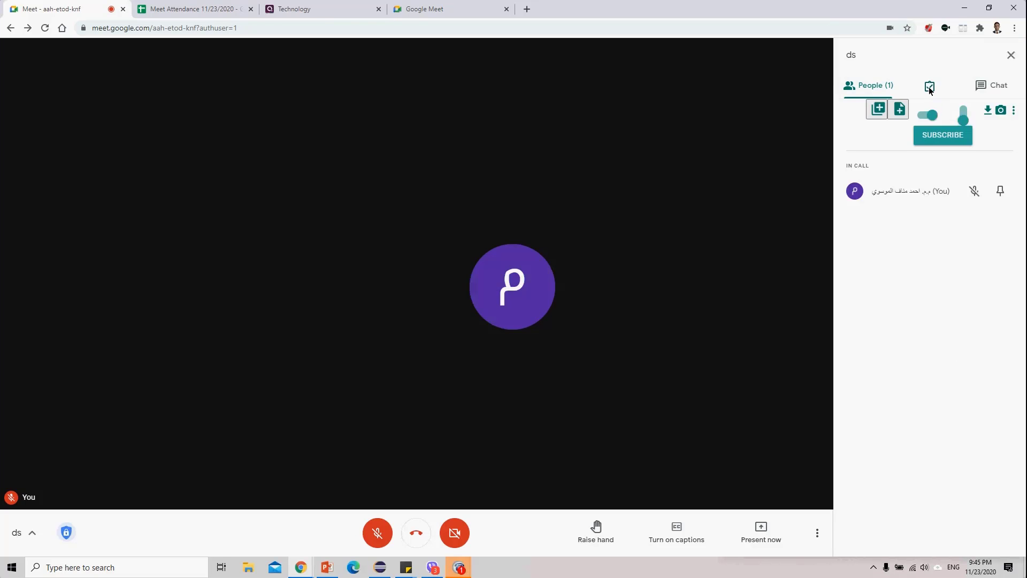
click(928, 87)
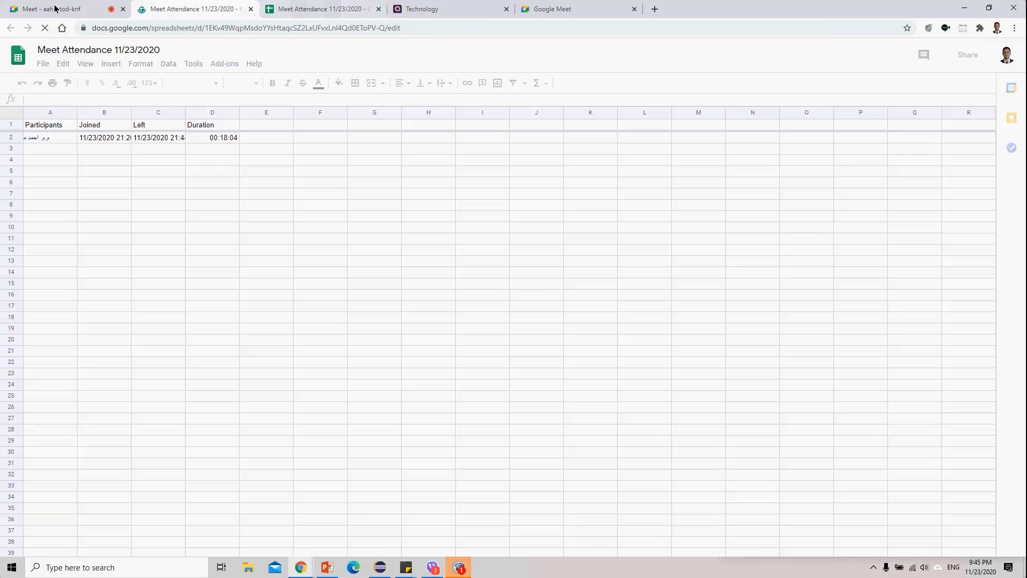
Go back to the Meet call and add a sheet to the attendance spreadsheet with the attendance extension.
click(53, 8)
mouse_move(936, 81)
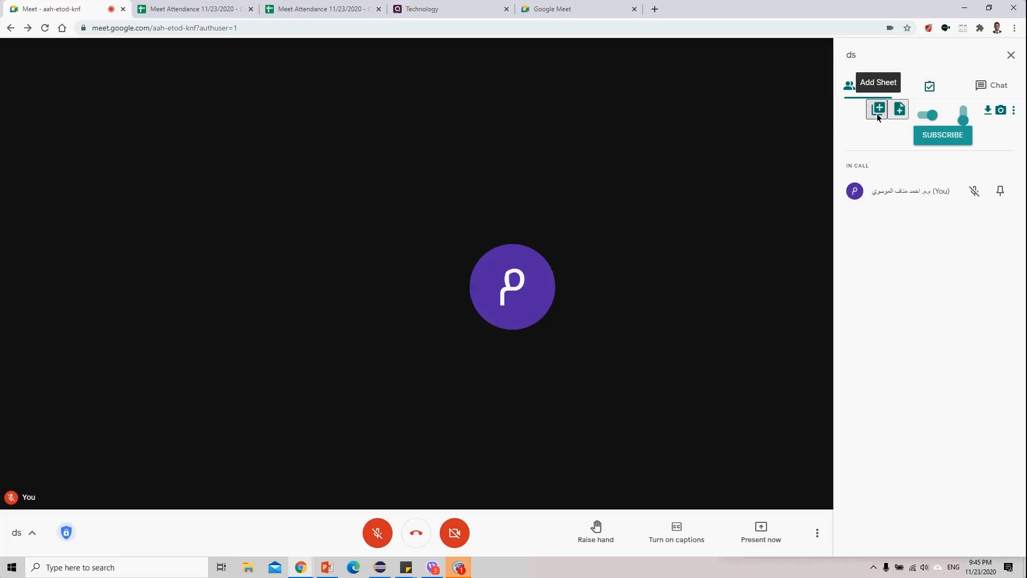
click(877, 113)
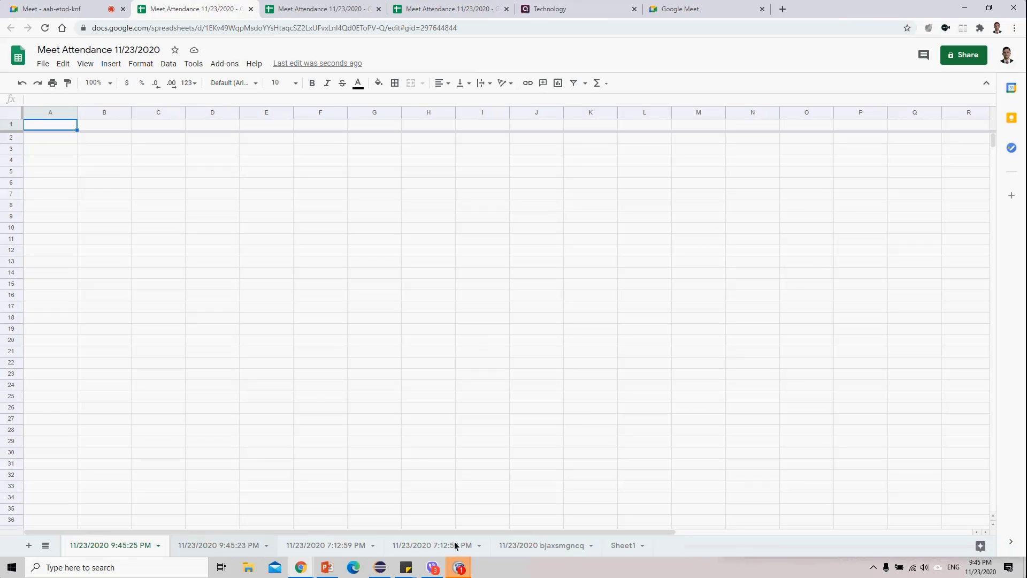
Examine the attendance sheets dated 11/23/2020 for 9:45:23 PM, 7:12:59 PM and 7:12:58 PM, plus the one named after a meeting code.
click(224, 552)
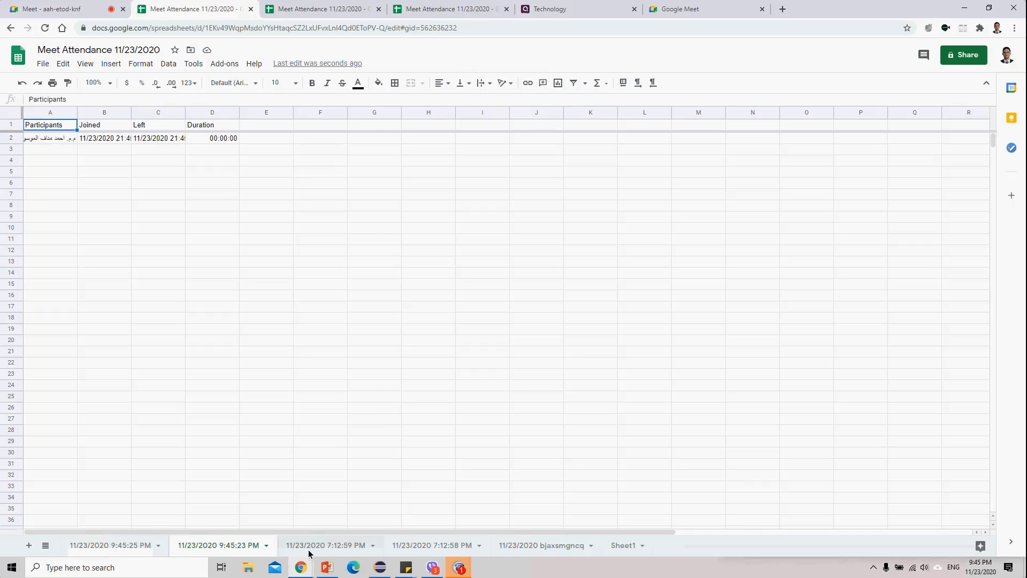
click(316, 553)
click(447, 543)
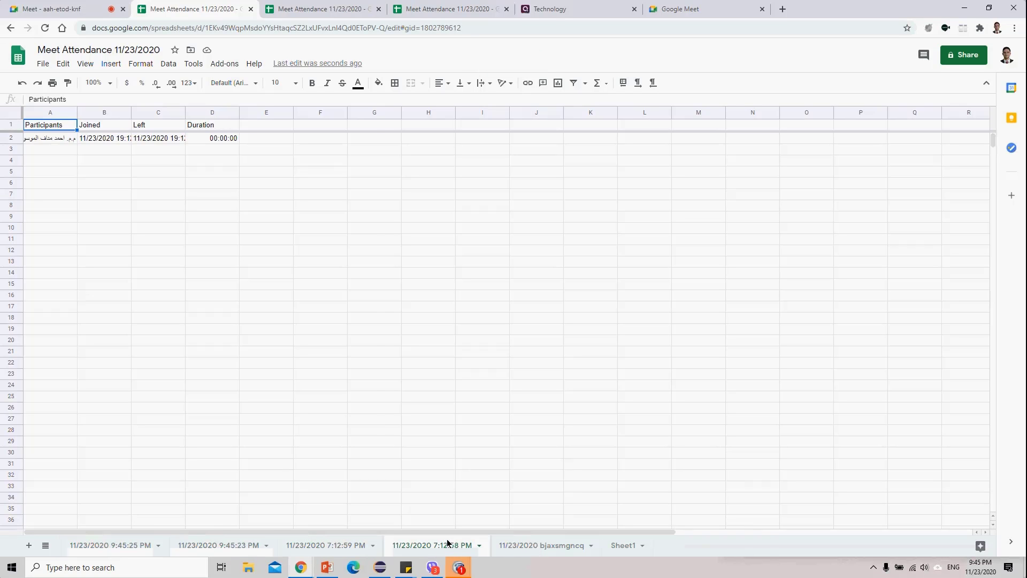
click(541, 546)
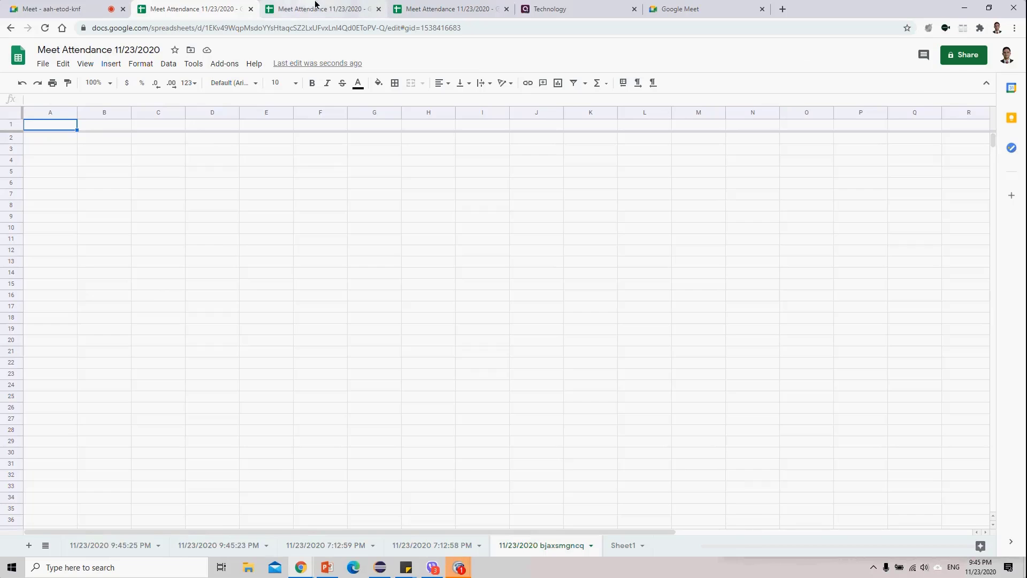
Return to the ongoing Meet call and display the attendance extension's options.
click(67, 9)
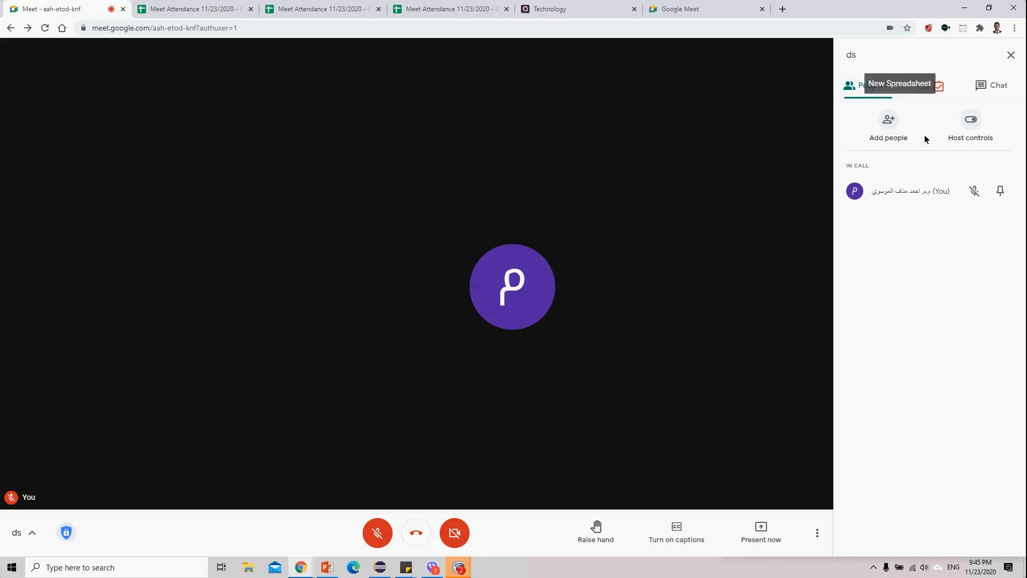
mouse_move(937, 100)
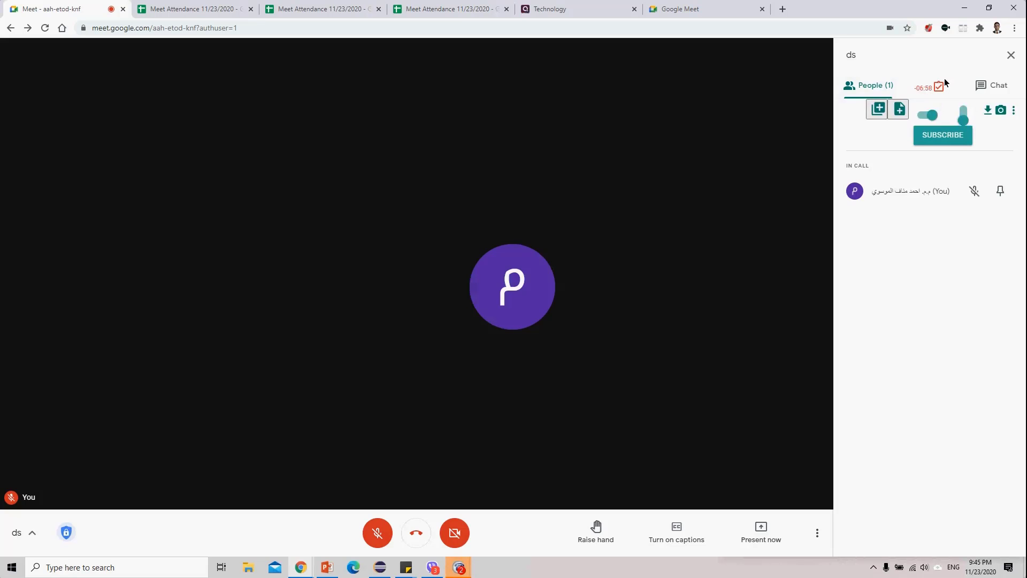